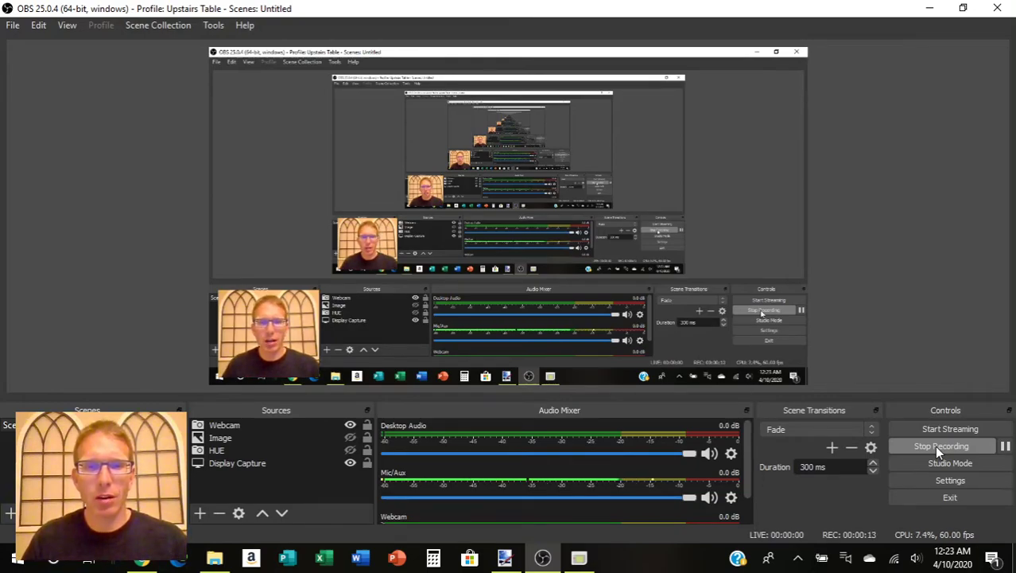
- Bring the YouTutorial project forward in GB Studio and save it with File > Save
{"action": "left_click", "coordinate": [579, 561]}
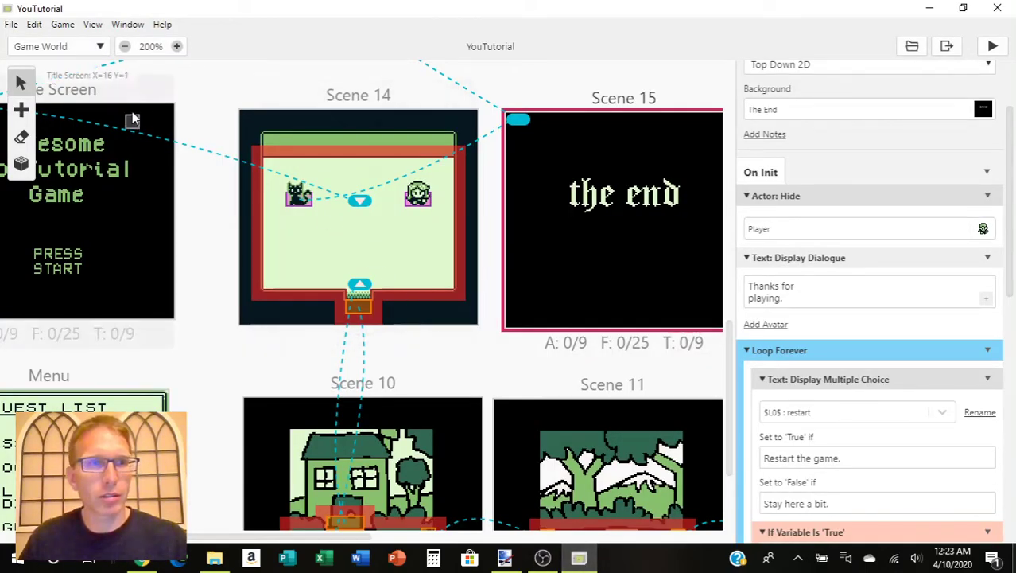
{"action": "left_click", "coordinate": [11, 24]}
{"action": "left_click", "coordinate": [24, 81]}
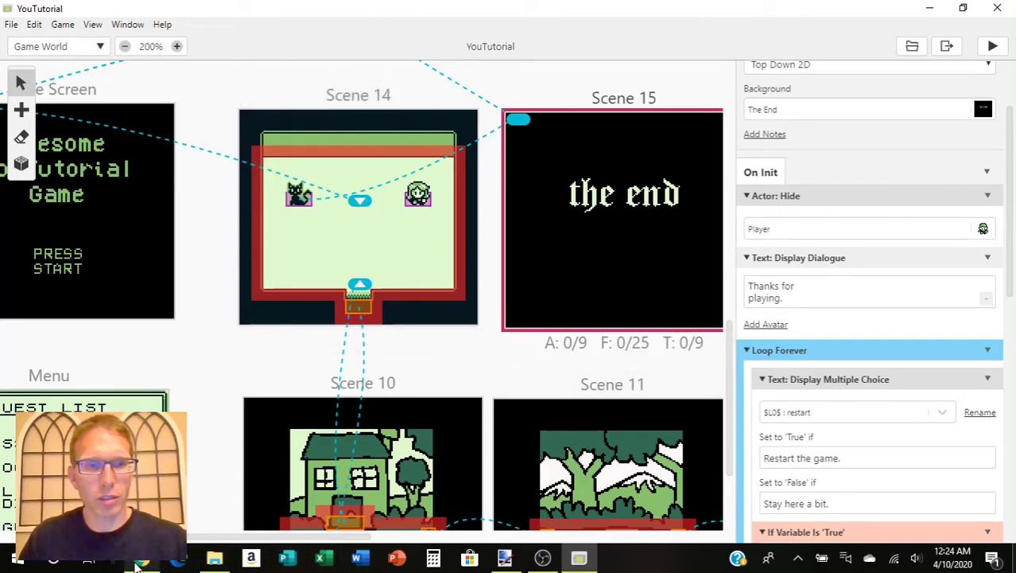
{"action": "mouse_move", "coordinate": [143, 563]}
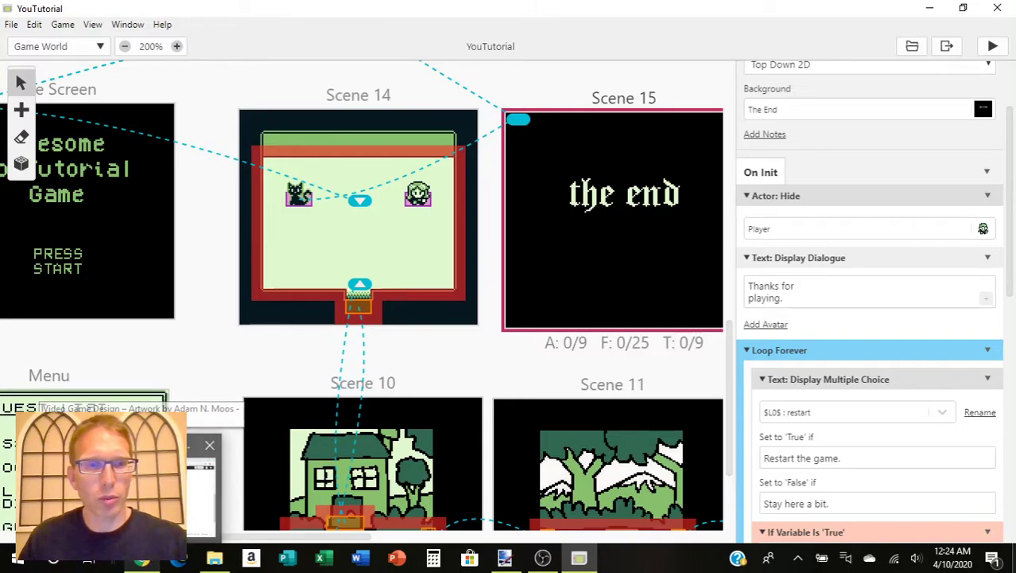
- Open emulator-zone's Visual Boy Advance page and download visualboyadvance-m-2.1.4-Win-64bit.zip
{"action": "left_click", "coordinate": [200, 477]}
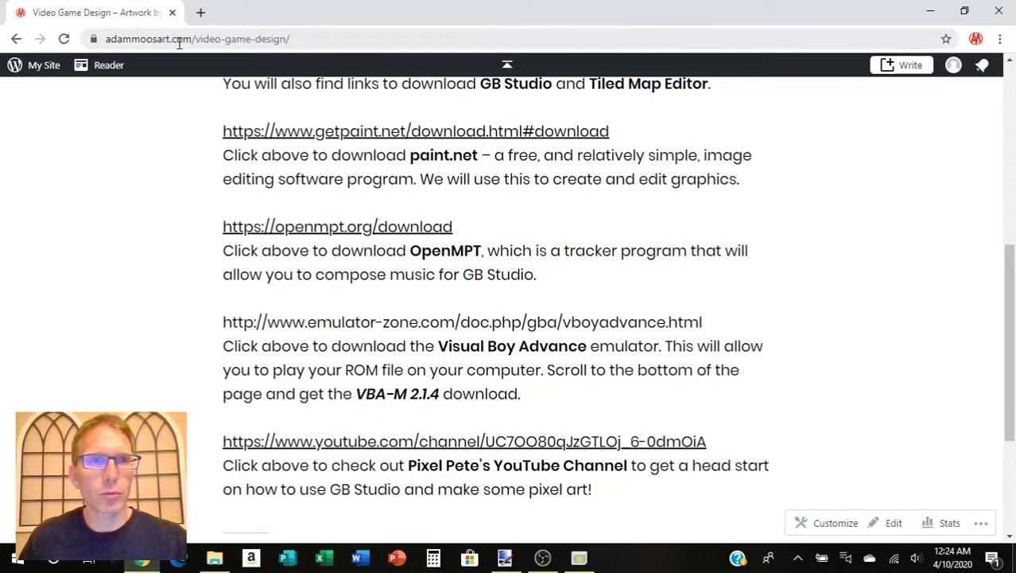
{"action": "scroll", "coordinate": [522, 219], "scroll_direction": "up", "scroll_amount": 4}
{"action": "scroll", "coordinate": [521, 220], "scroll_direction": "up", "scroll_amount": 1}
{"action": "scroll", "coordinate": [522, 219], "scroll_direction": "down", "scroll_amount": 4}
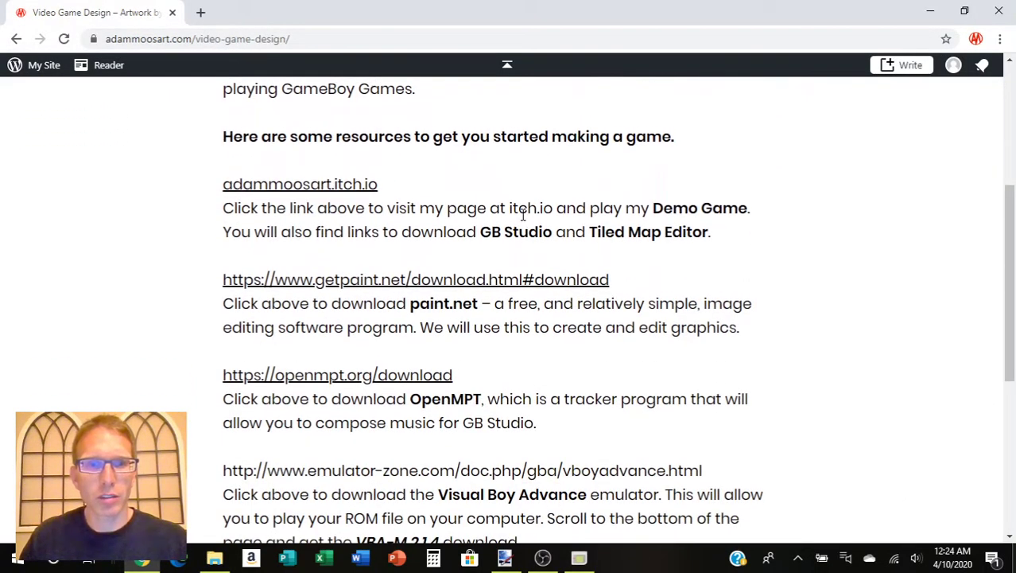
{"action": "scroll", "coordinate": [444, 278], "scroll_direction": "down", "scroll_amount": 1}
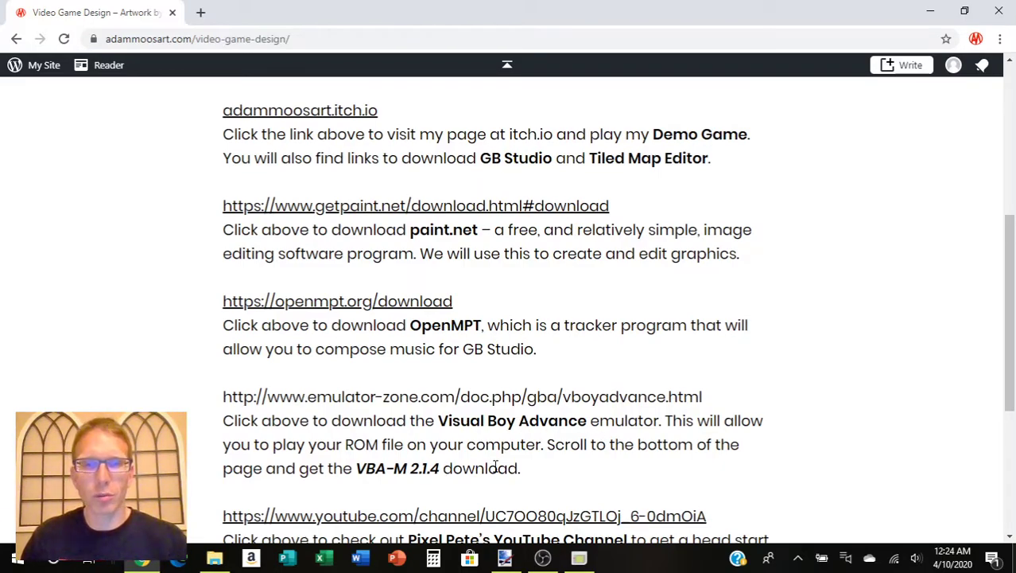
{"action": "left_click", "coordinate": [482, 403]}
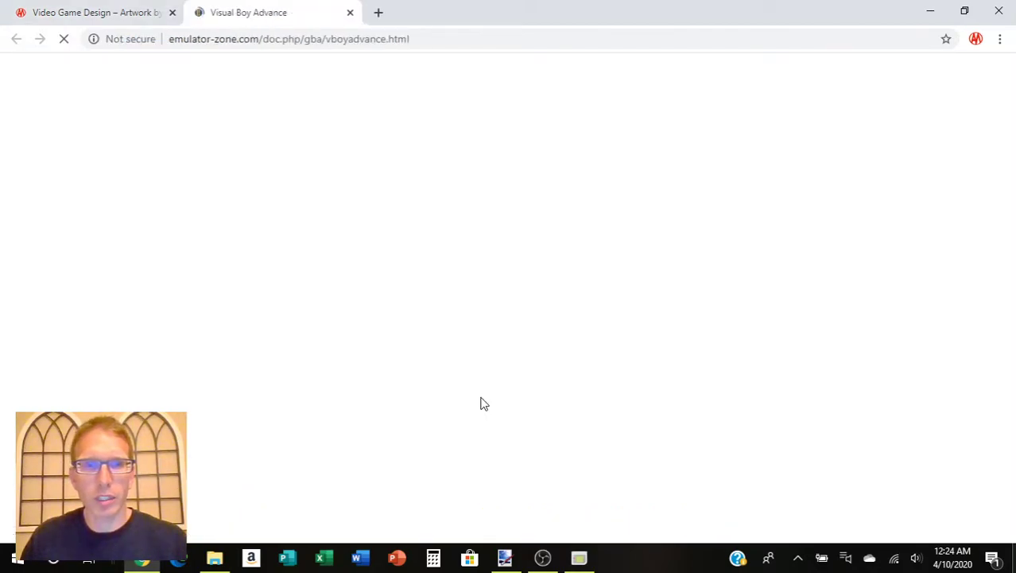
{"action": "scroll", "coordinate": [434, 377], "scroll_direction": "down", "scroll_amount": 3}
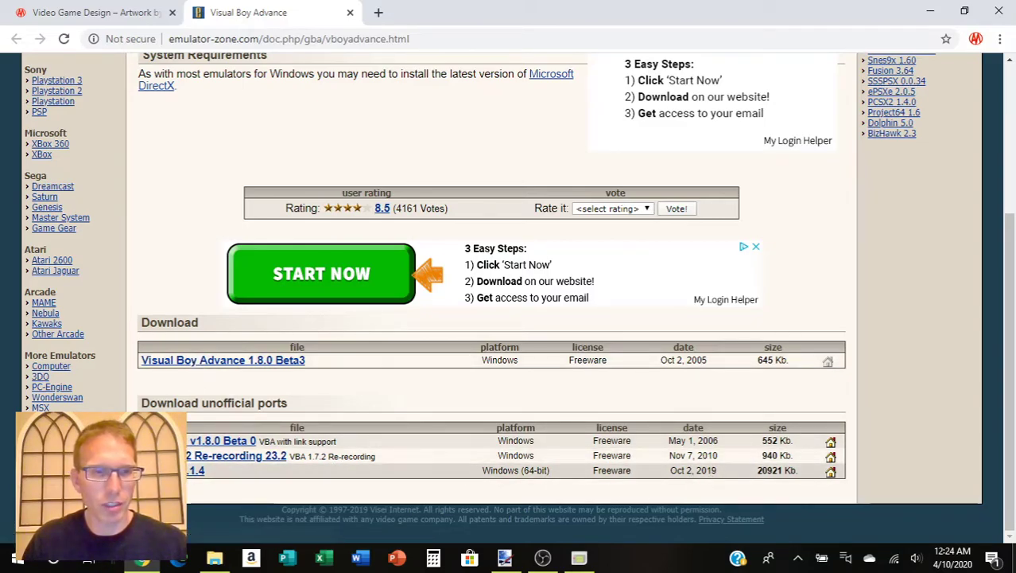
{"action": "left_click", "coordinate": [171, 470]}
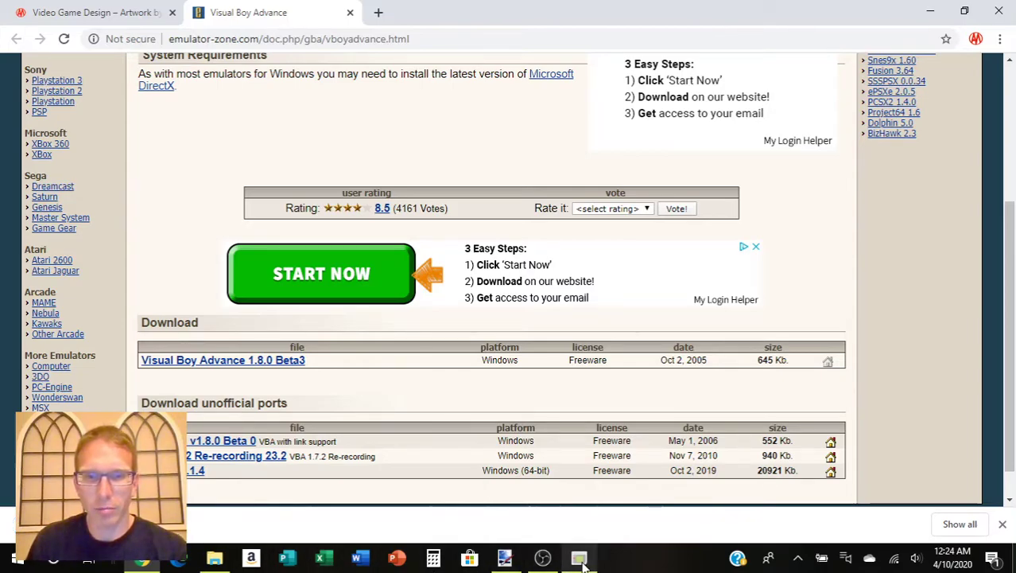
- Export YouTutorial as a ROM, opening its build/rom folder containing game.gb
{"action": "left_click", "coordinate": [580, 559]}
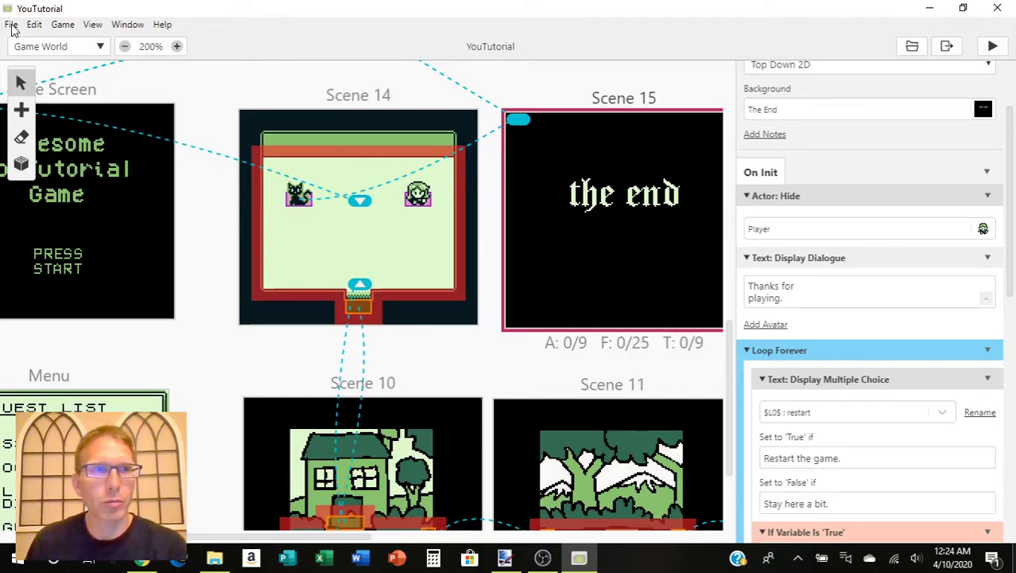
{"action": "left_click", "coordinate": [63, 26]}
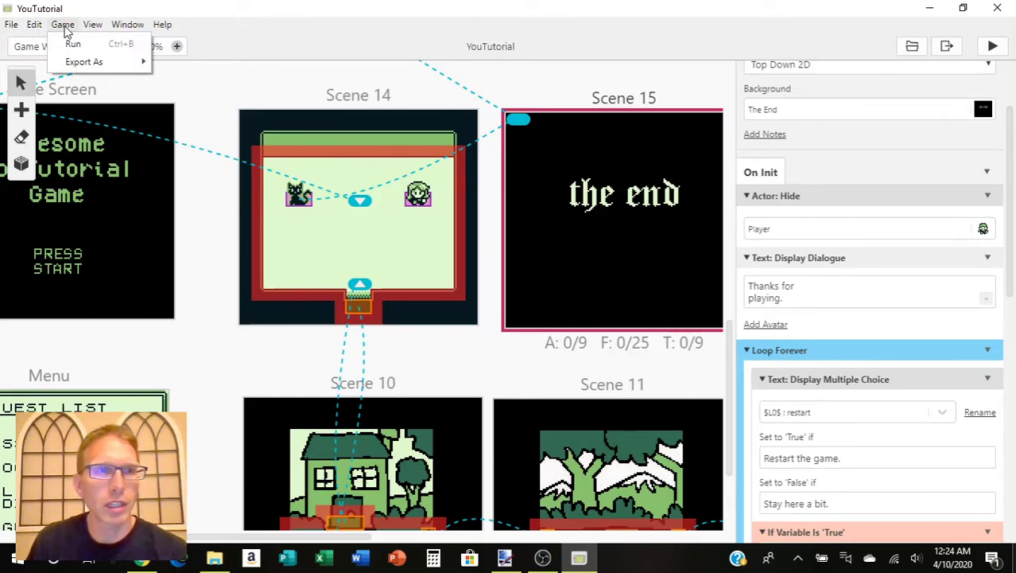
{"action": "mouse_move", "coordinate": [73, 63]}
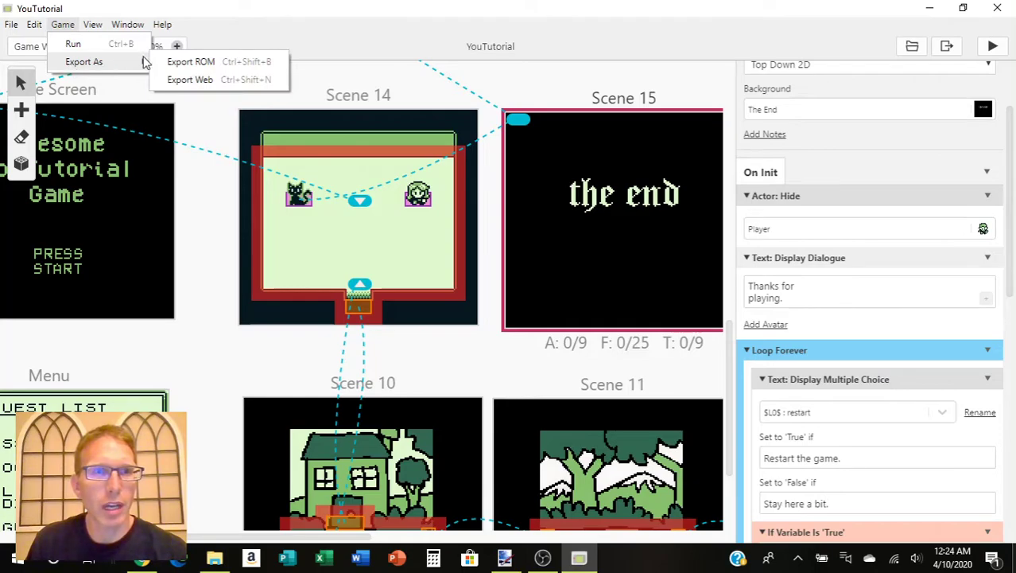
{"action": "left_click", "coordinate": [201, 65]}
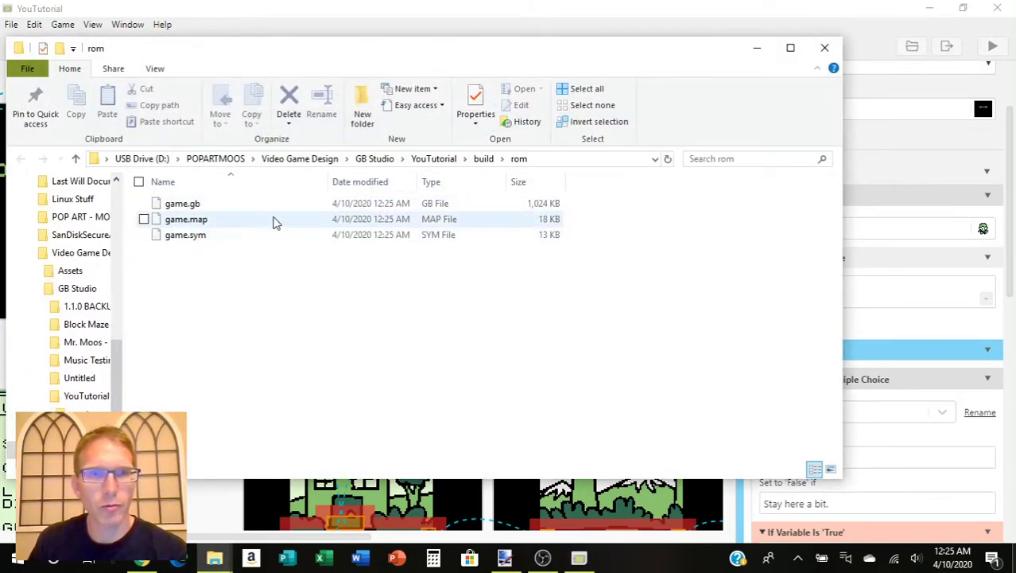
- Copy game.gb from YouTutorial's build/rom folder, then minimize File Explorer
{"action": "left_click", "coordinate": [445, 162]}
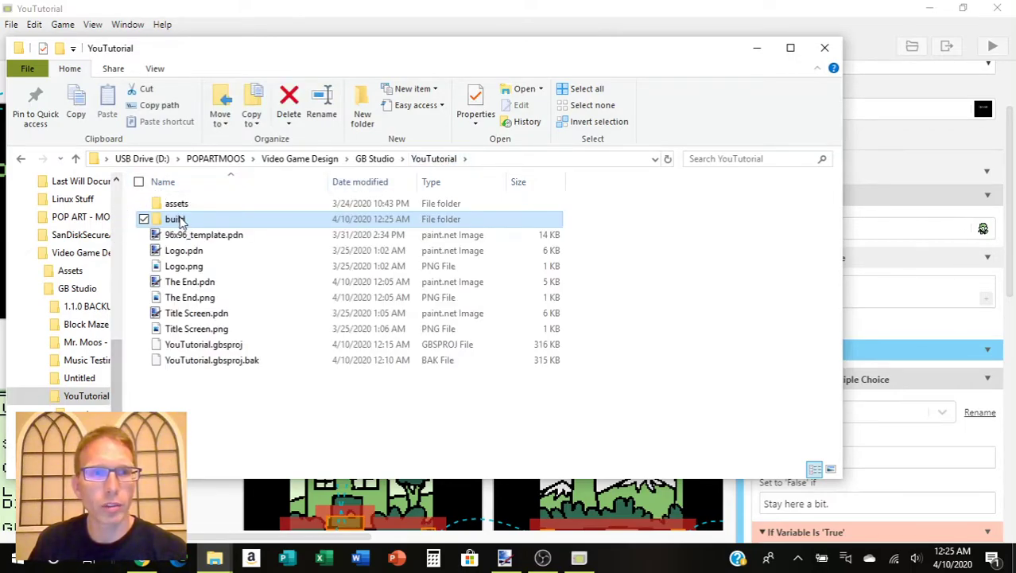
{"action": "double_click", "coordinate": [180, 222]}
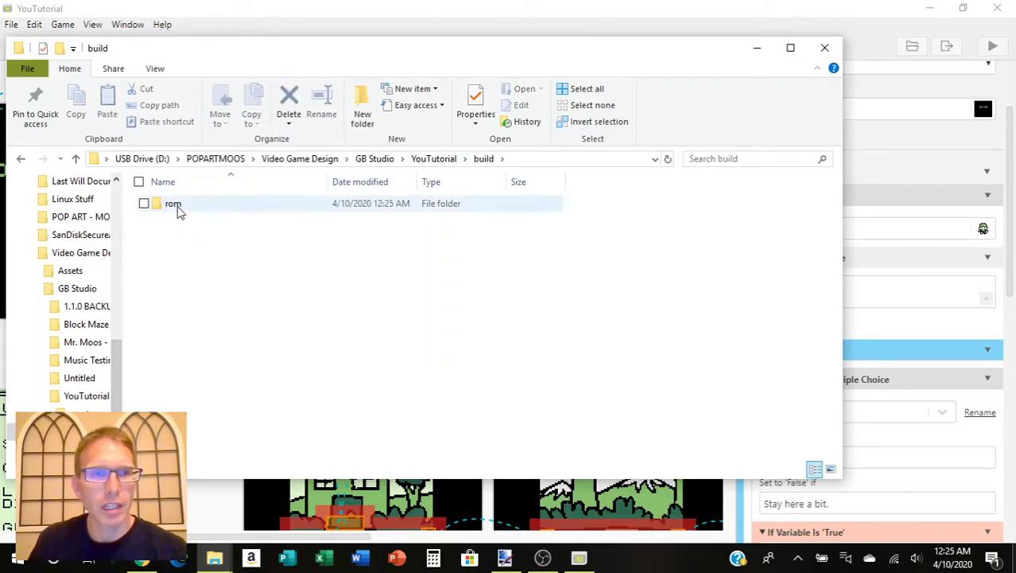
{"action": "double_click", "coordinate": [174, 205]}
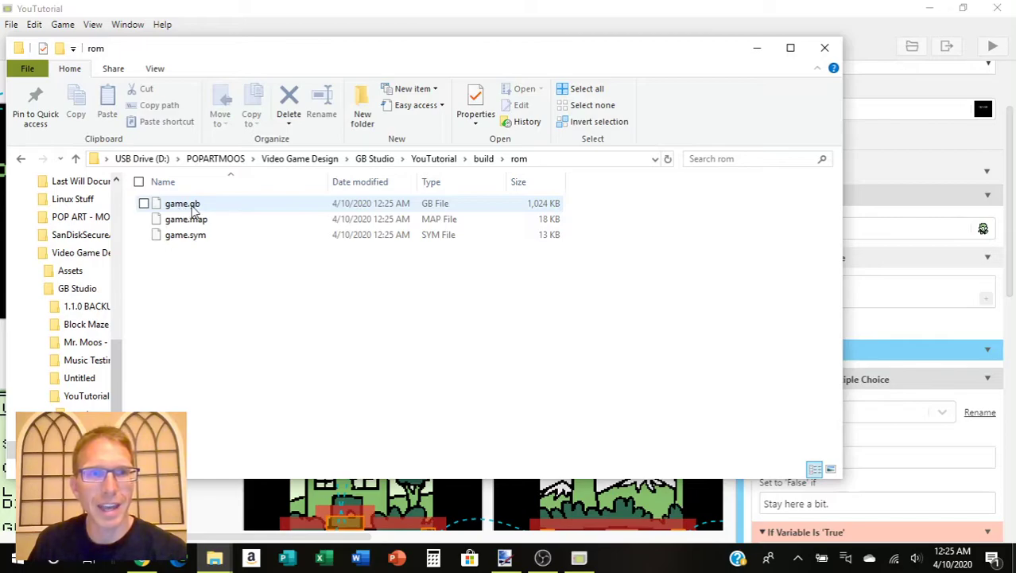
{"action": "mouse_move", "coordinate": [195, 208]}
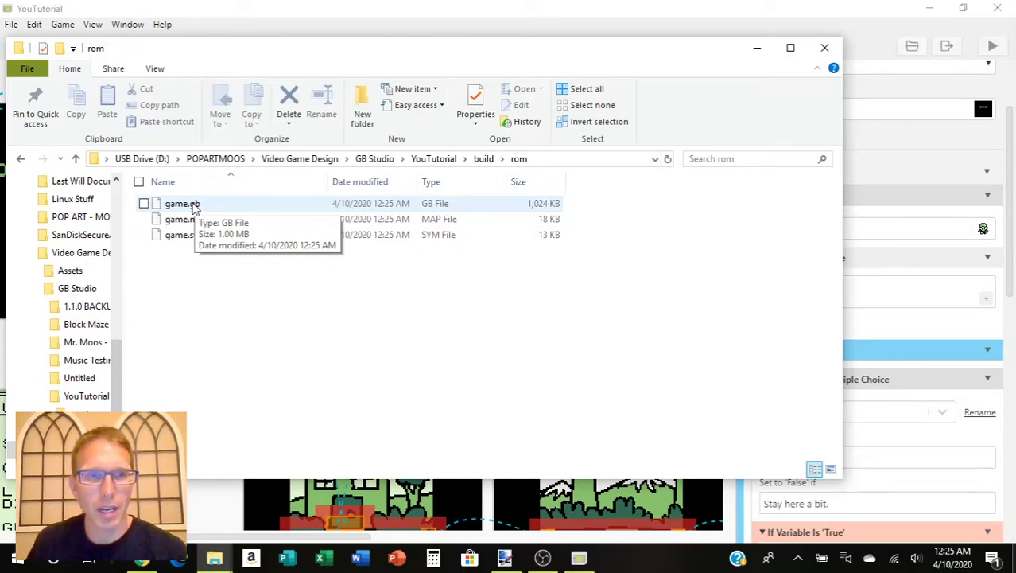
{"action": "left_click", "coordinate": [194, 208]}
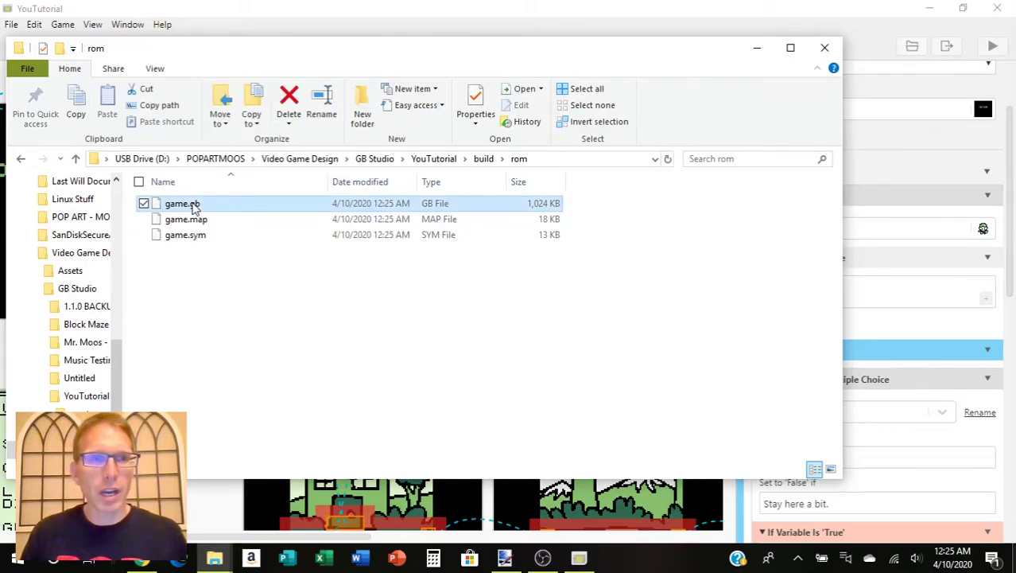
{"action": "right_click", "coordinate": [194, 207]}
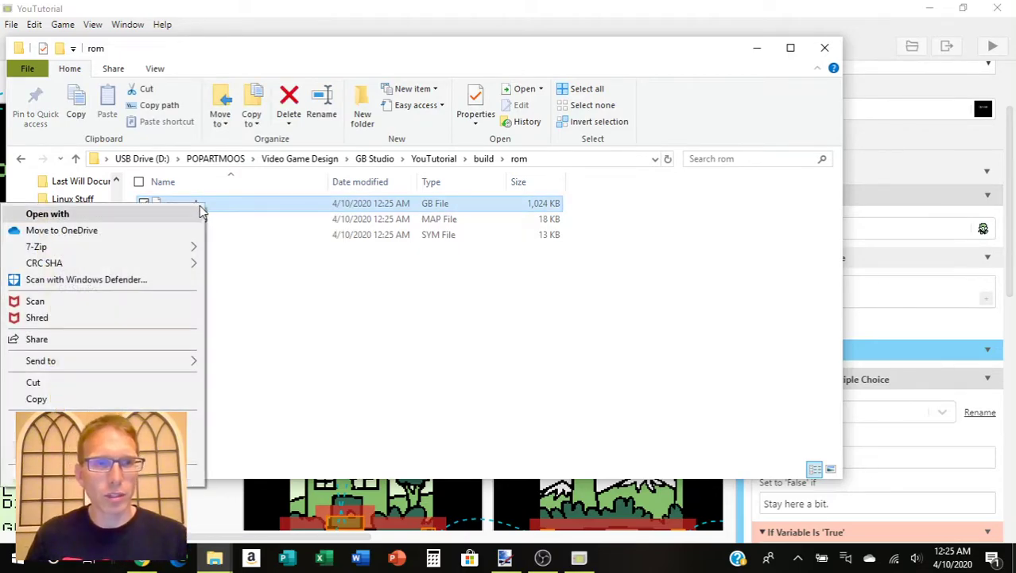
{"action": "left_click", "coordinate": [36, 399]}
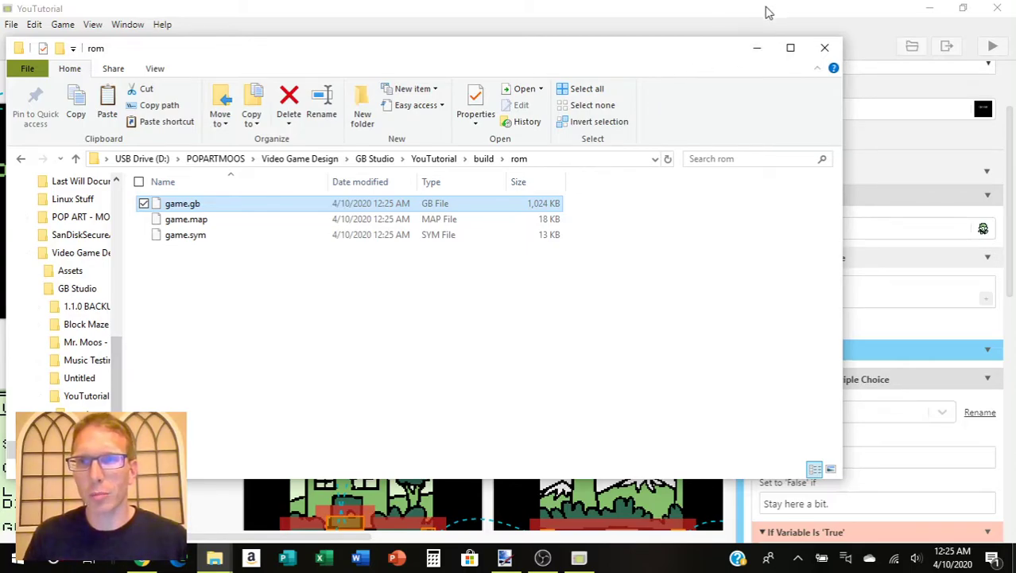
{"action": "left_click", "coordinate": [756, 47]}
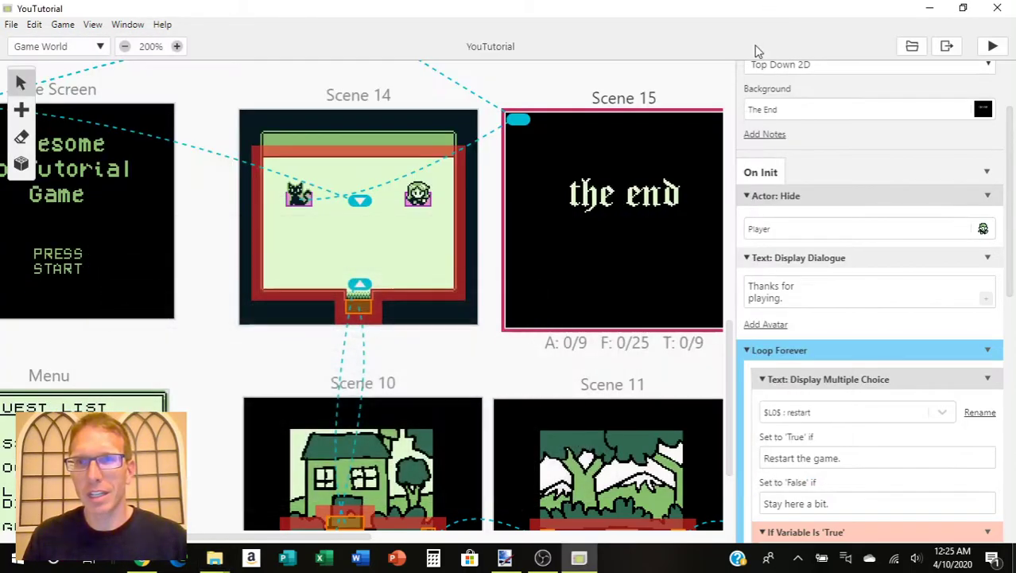
- Minimize GB Studio, the browser and OBS, then paste game.gb onto the desktop
{"action": "left_click", "coordinate": [929, 11]}
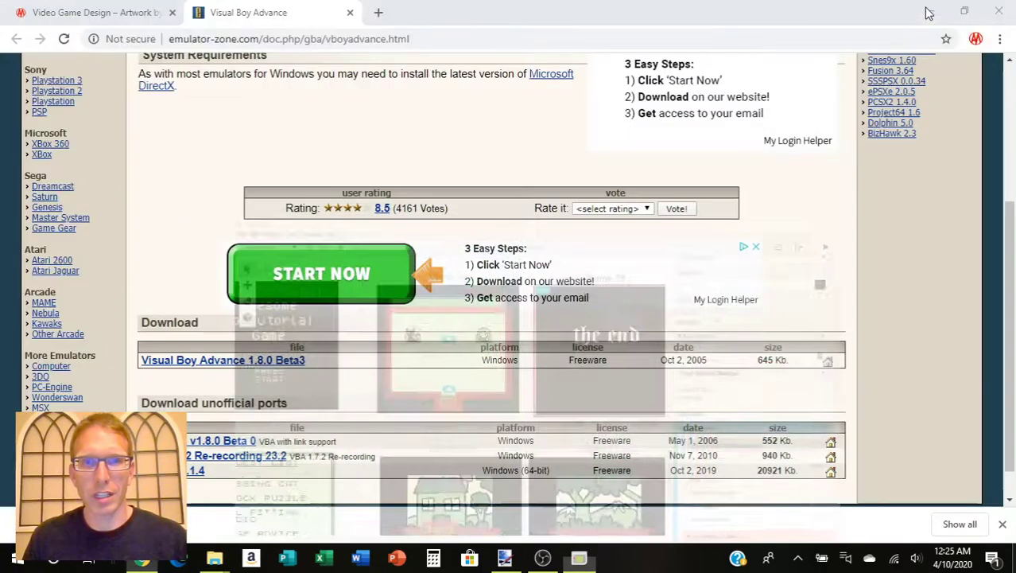
{"action": "left_click", "coordinate": [929, 11]}
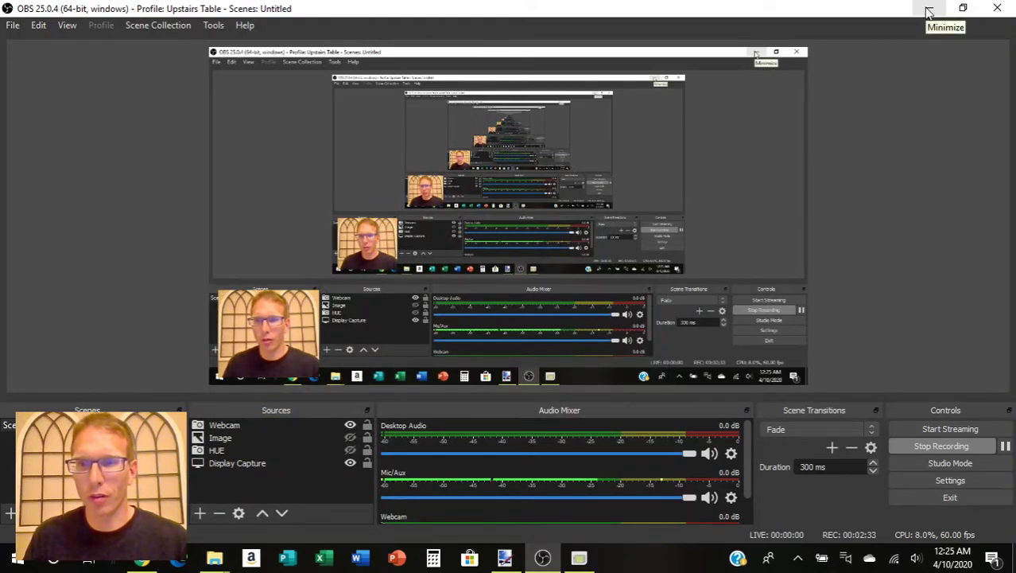
{"action": "left_click", "coordinate": [929, 12]}
{"action": "right_click", "coordinate": [402, 112]}
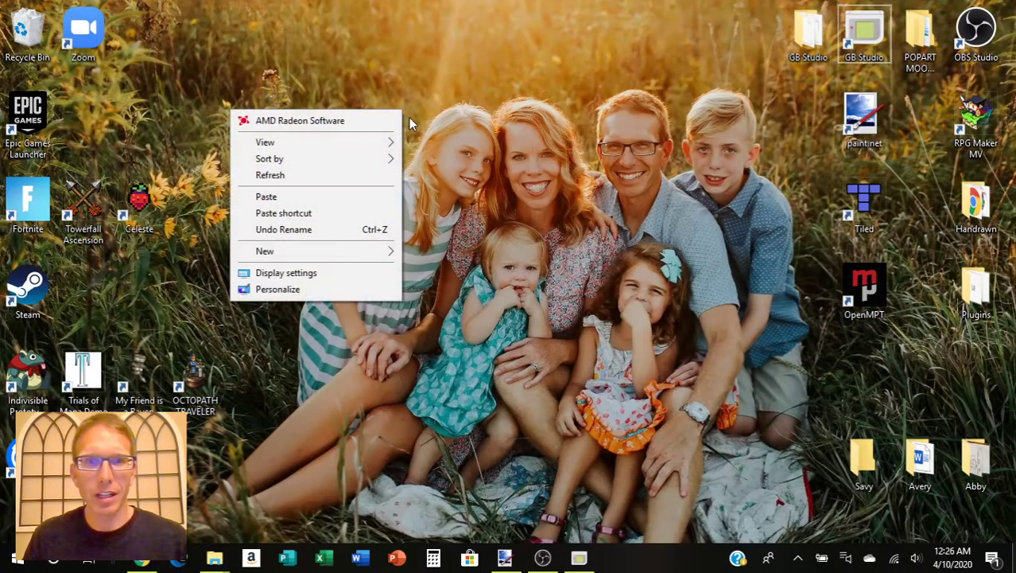
{"action": "left_click", "coordinate": [268, 199]}
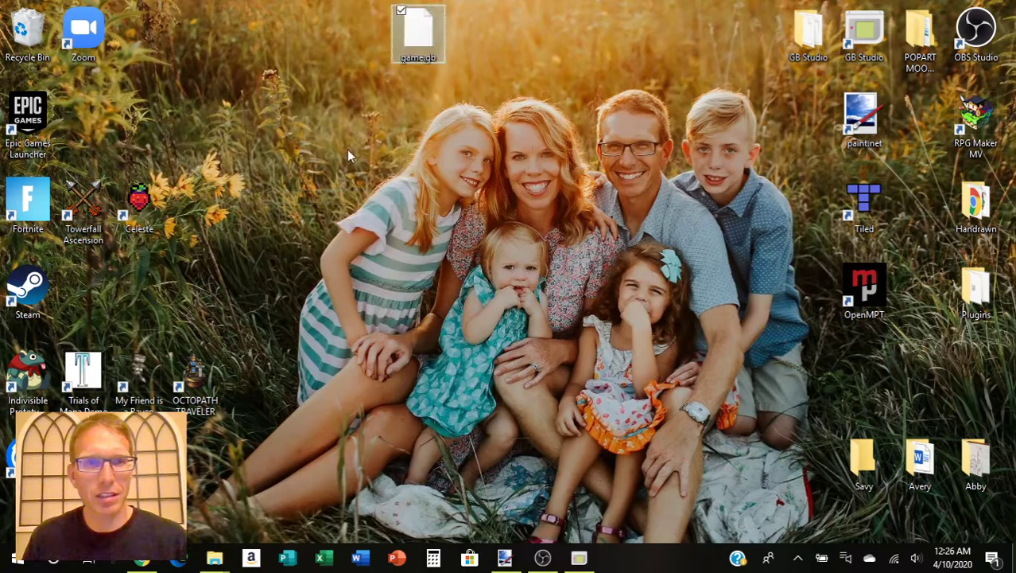
{"action": "left_click_drag", "start_coordinate": [417, 38], "coordinate": [535, 44]}
- Rename the desktop game.gb to yoututorial.gb
{"action": "right_click", "coordinate": [518, 58]}
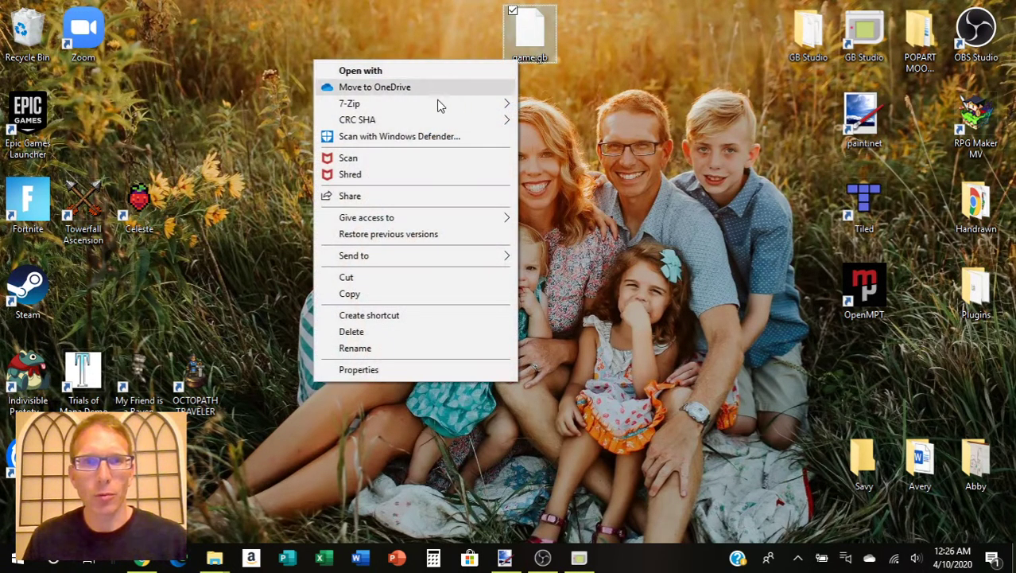
{"action": "left_click", "coordinate": [355, 348]}
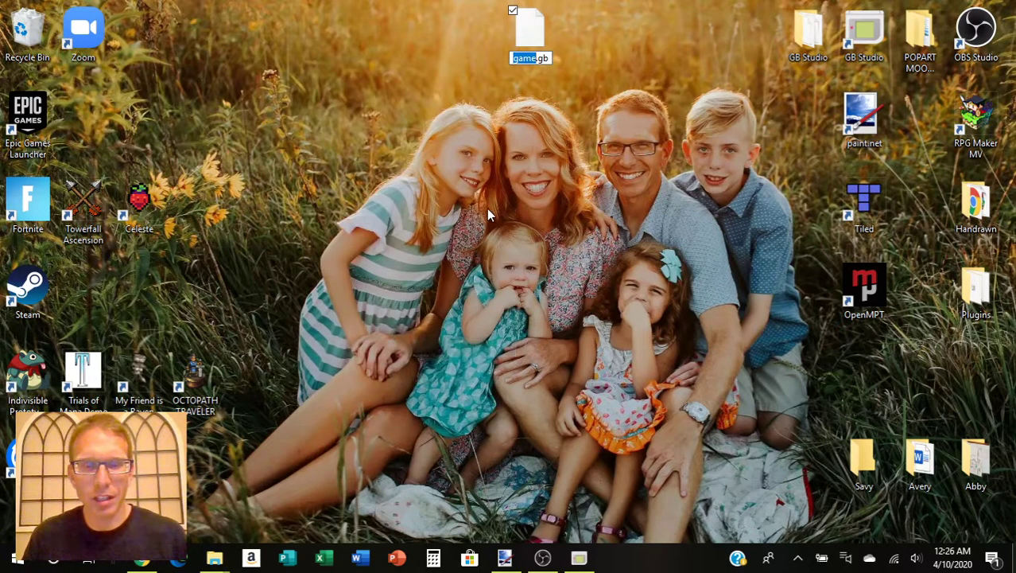
{"action": "type", "text": "pokemon"}
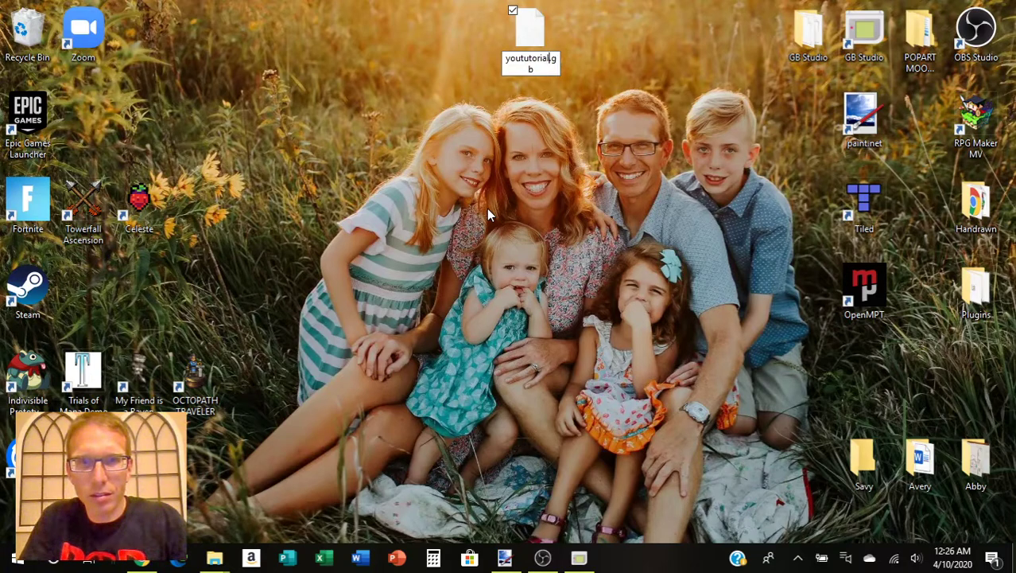
{"action": "key", "text": "Return"}
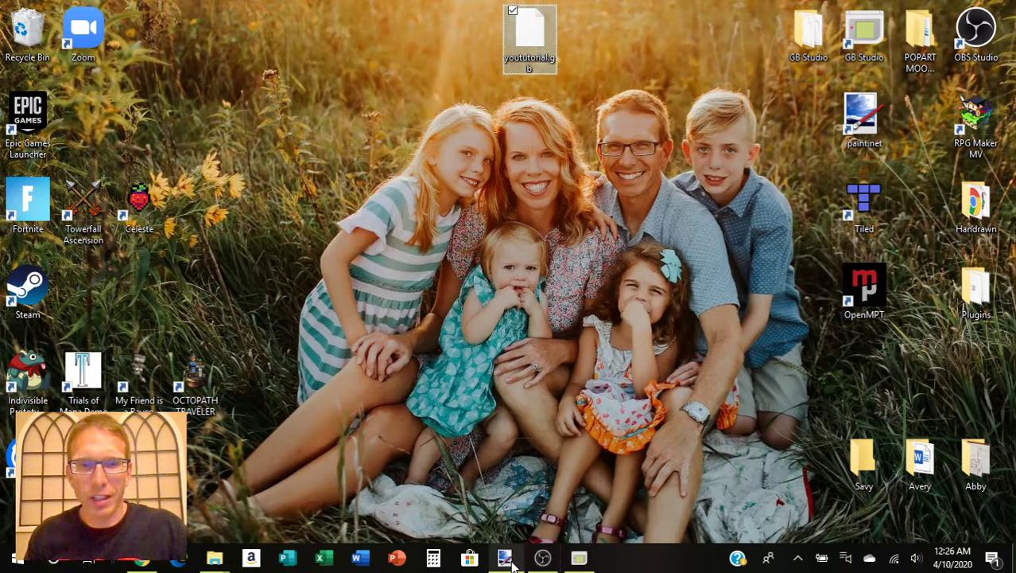
- Extract visualboyadvance-m-2.1.4-Win-64bit.zip into its own Downloads folder
{"action": "left_click", "coordinate": [580, 559]}
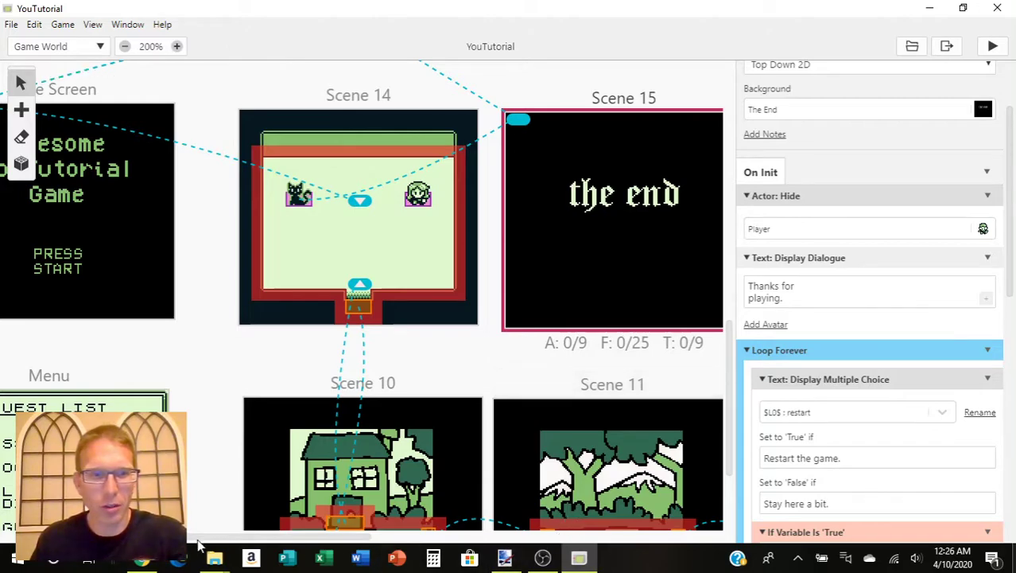
{"action": "left_click", "coordinate": [151, 561]}
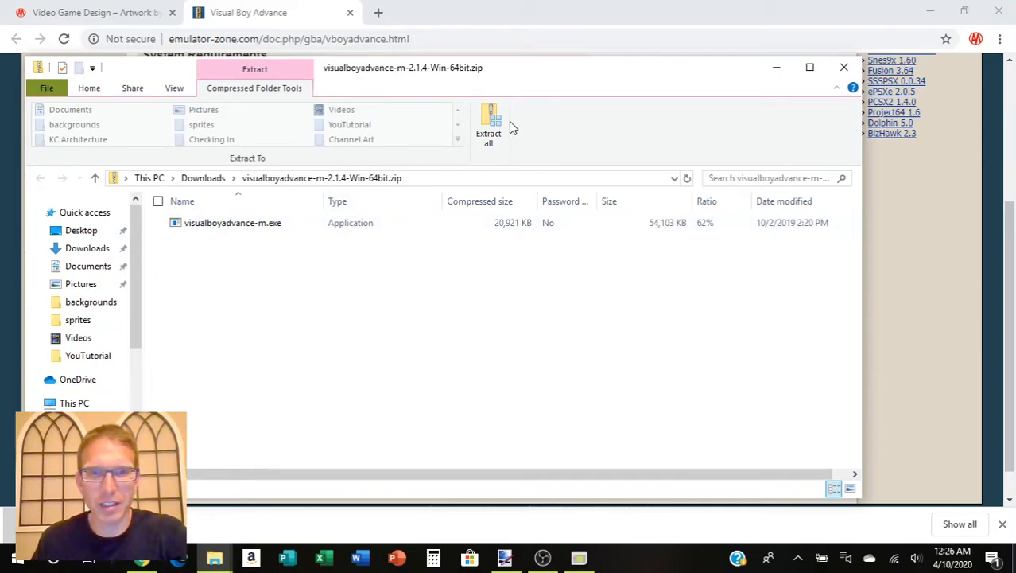
{"action": "left_click", "coordinate": [489, 127]}
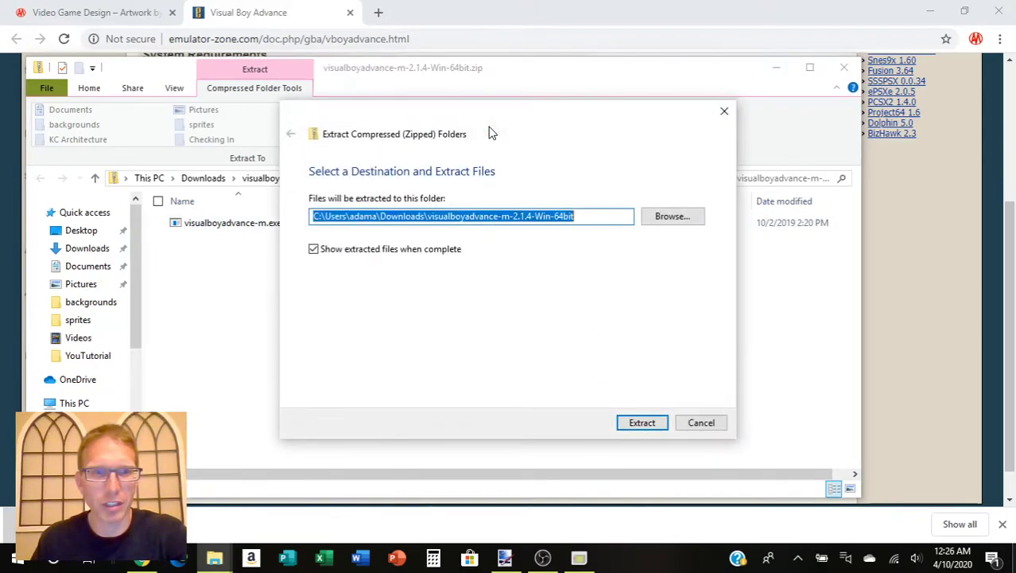
{"action": "left_click", "coordinate": [645, 423]}
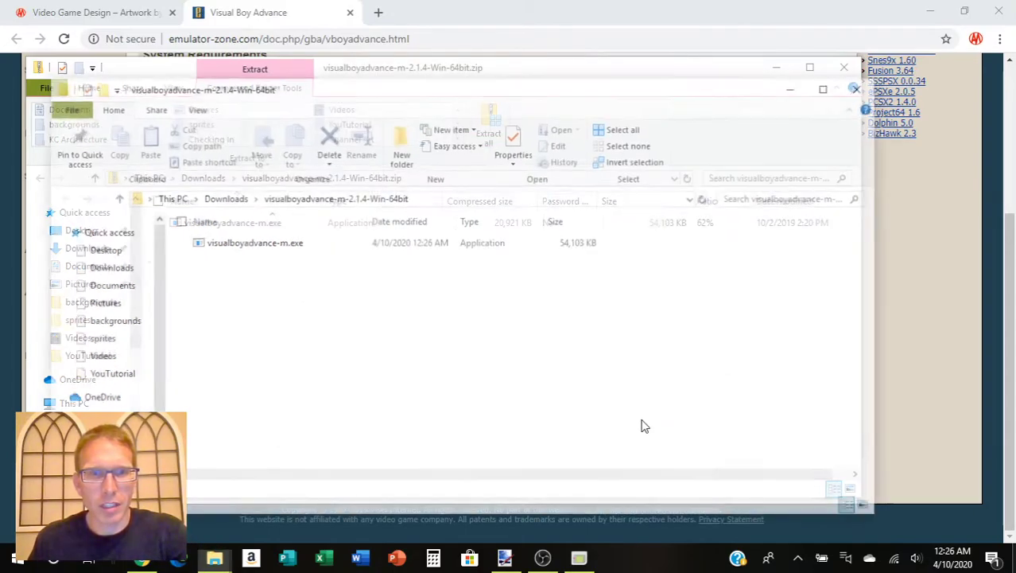
- Launch VisualBoyAdvance-M, open yoututorial.gb from the Desktop, and maximize the window
{"action": "double_click", "coordinate": [228, 245]}
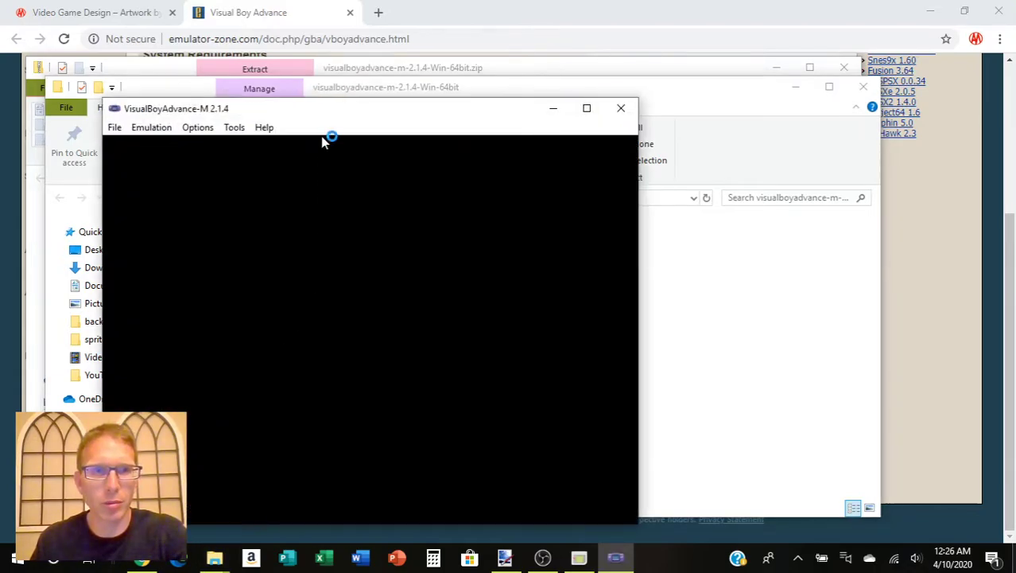
{"action": "left_click_drag", "start_coordinate": [327, 119], "coordinate": [398, 95]}
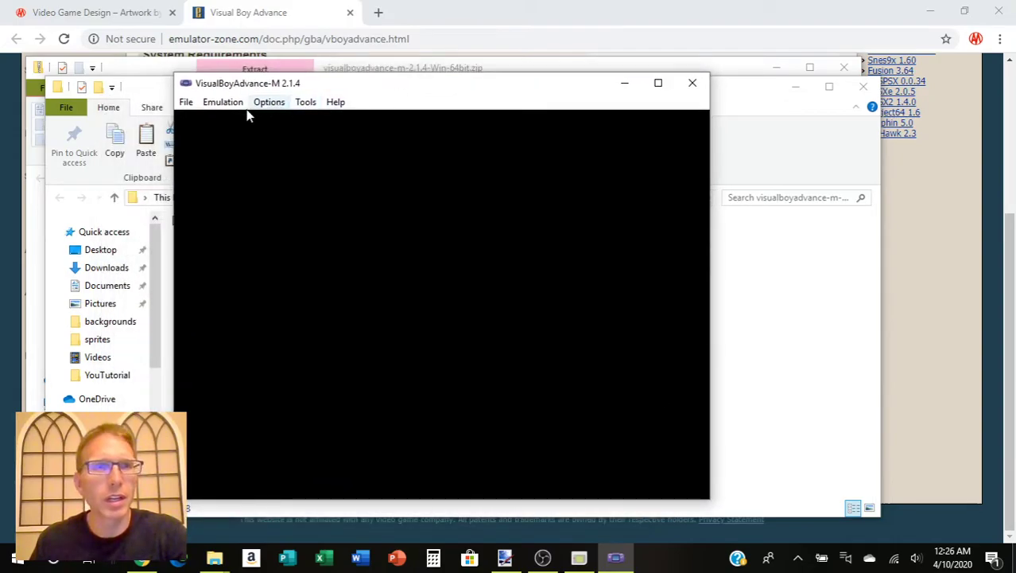
{"action": "left_click", "coordinate": [186, 103]}
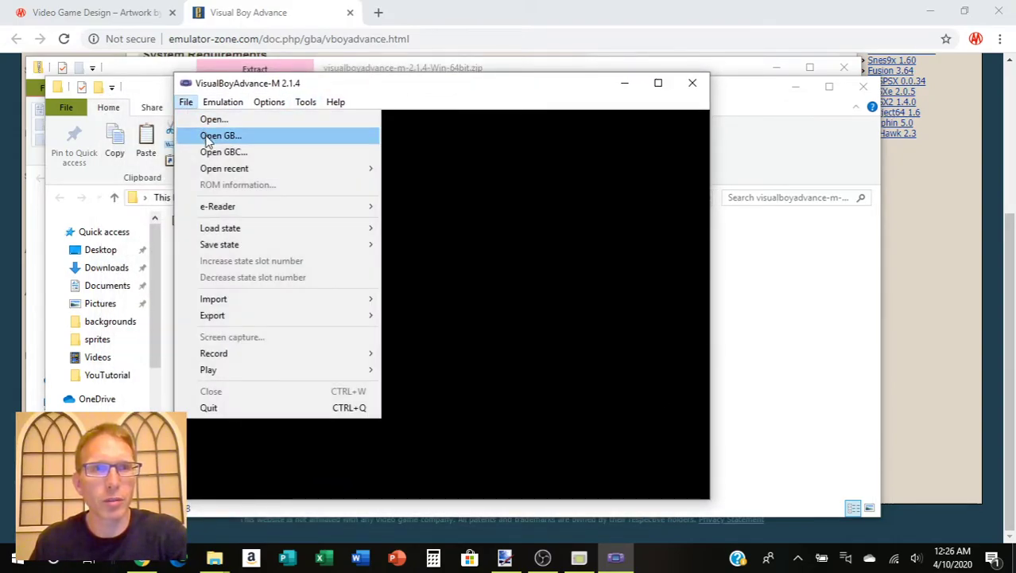
{"action": "left_click", "coordinate": [209, 136]}
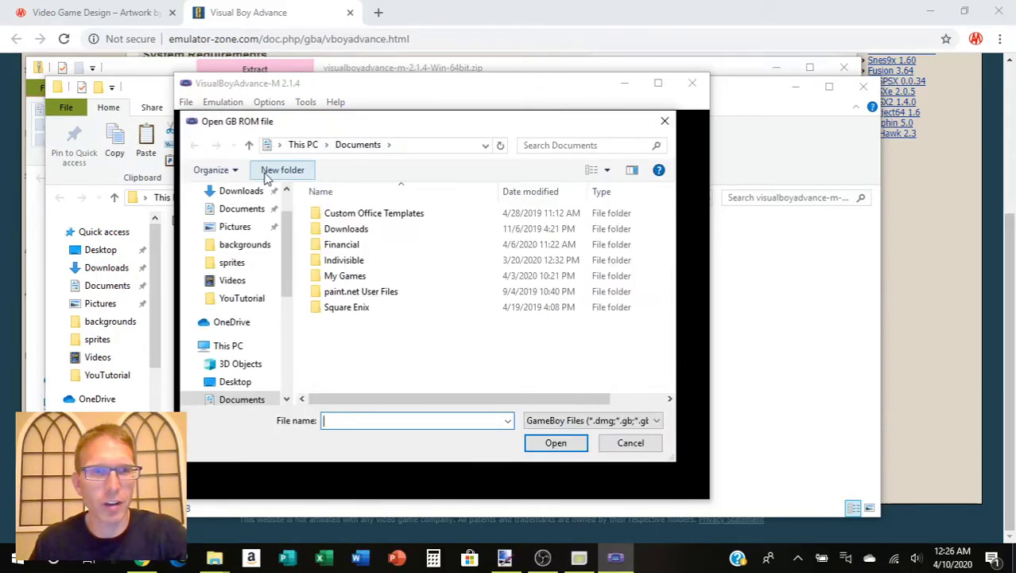
{"action": "left_click", "coordinate": [241, 383]}
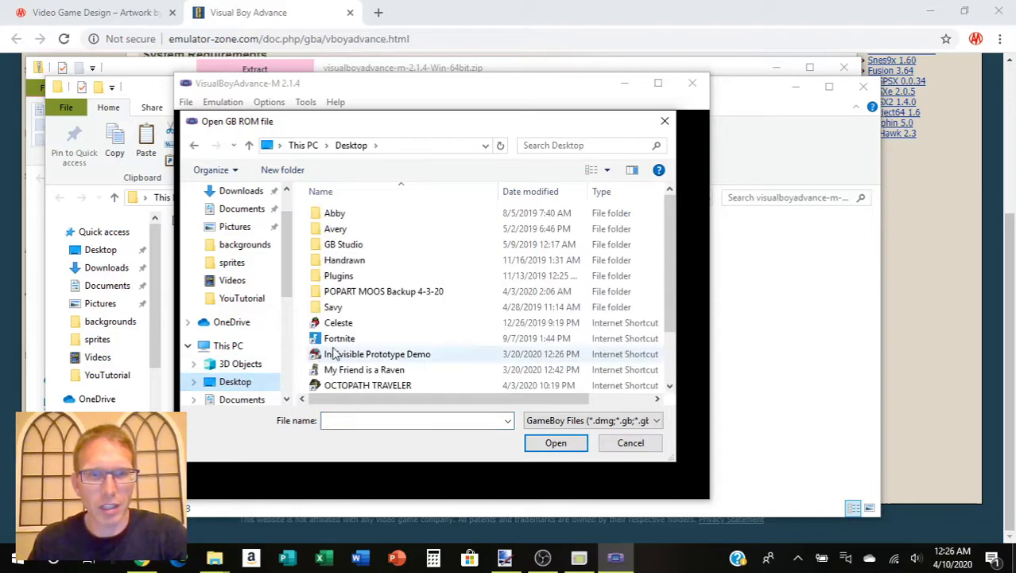
{"action": "scroll", "coordinate": [390, 326], "scroll_direction": "down", "scroll_amount": 2}
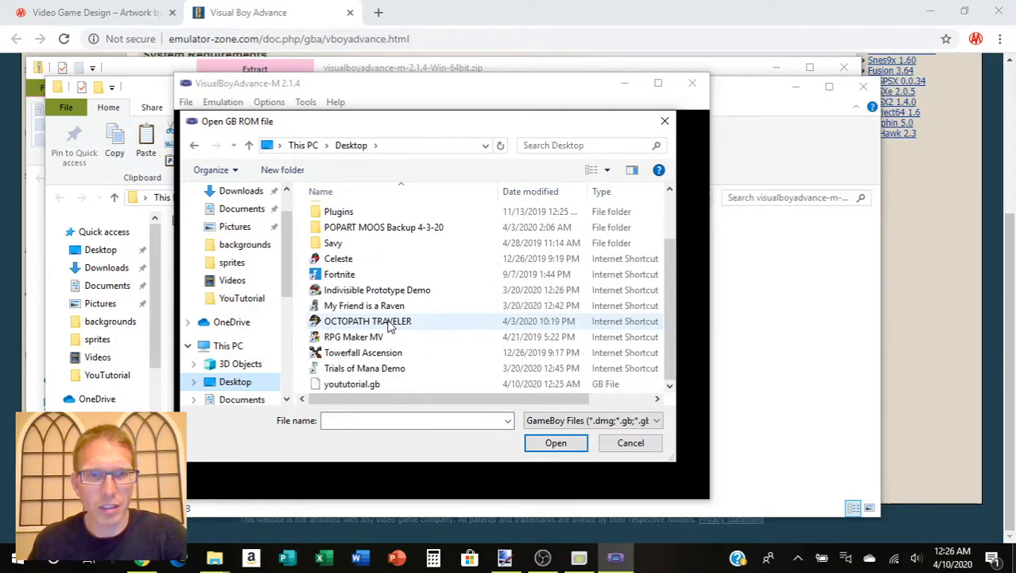
{"action": "double_click", "coordinate": [357, 385]}
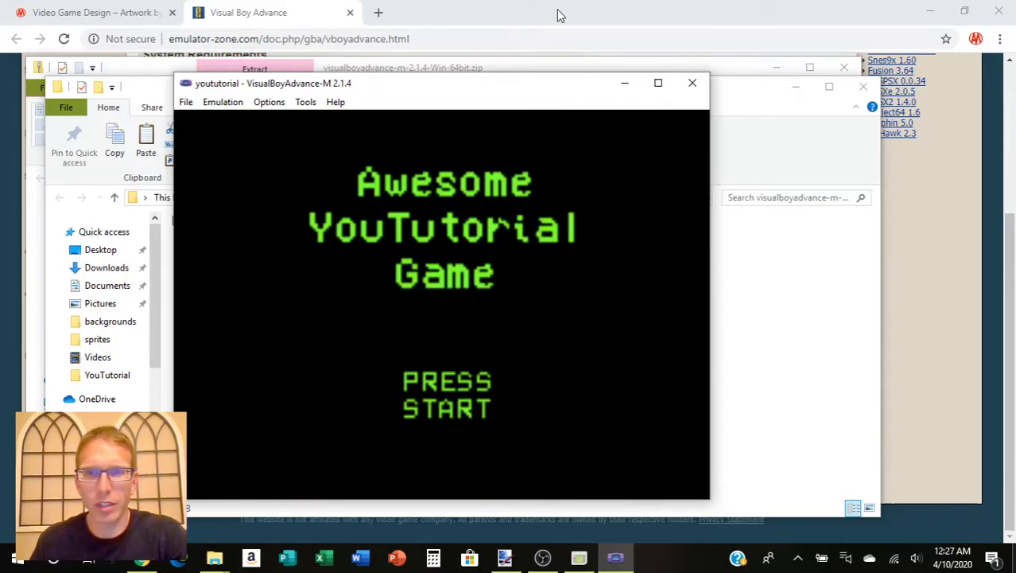
{"action": "left_click", "coordinate": [657, 83]}
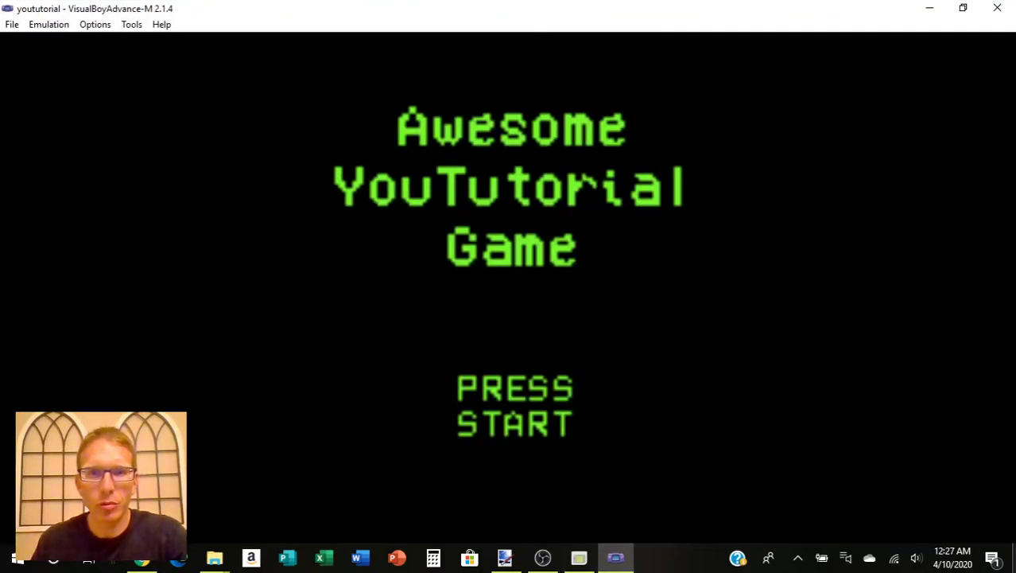
- Cycle through dot-matrix, smooth and scanline pixel filters, ending on crisp blocky pixels
{"action": "left_click", "coordinate": [93, 26]}
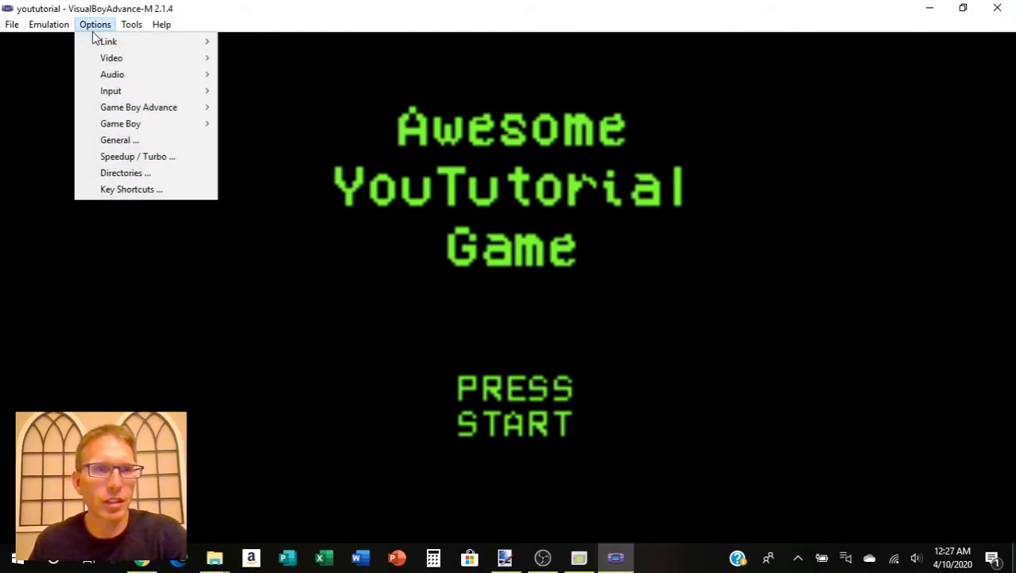
{"action": "mouse_move", "coordinate": [114, 78]}
{"action": "mouse_move", "coordinate": [166, 58]}
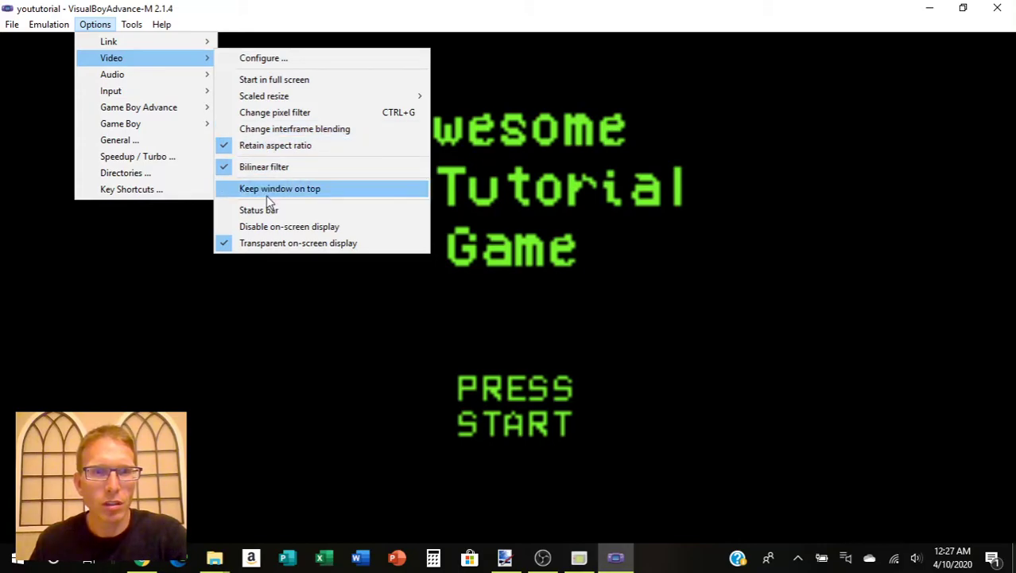
{"action": "left_click", "coordinate": [293, 116]}
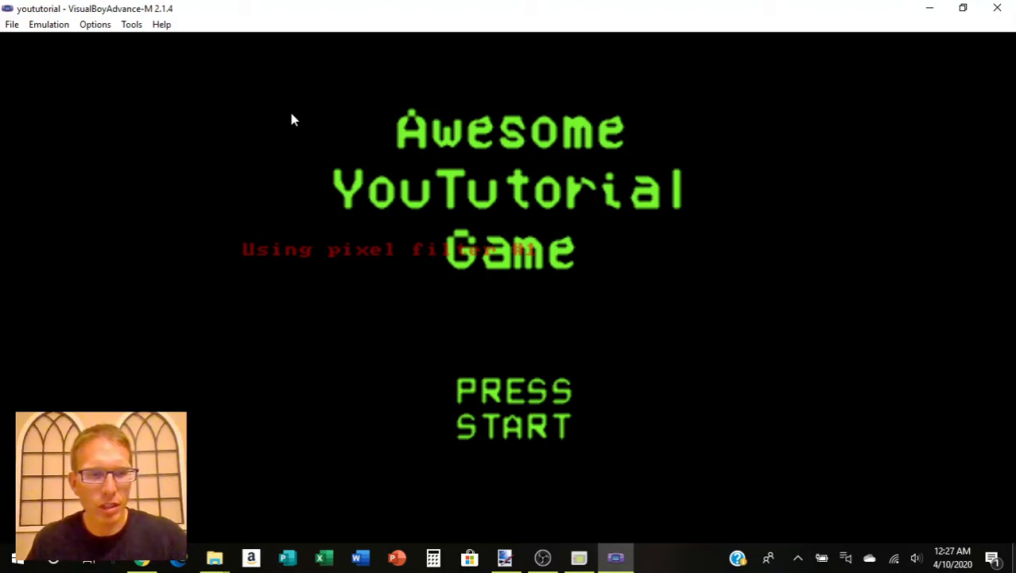
{"action": "key", "text": "Return"}
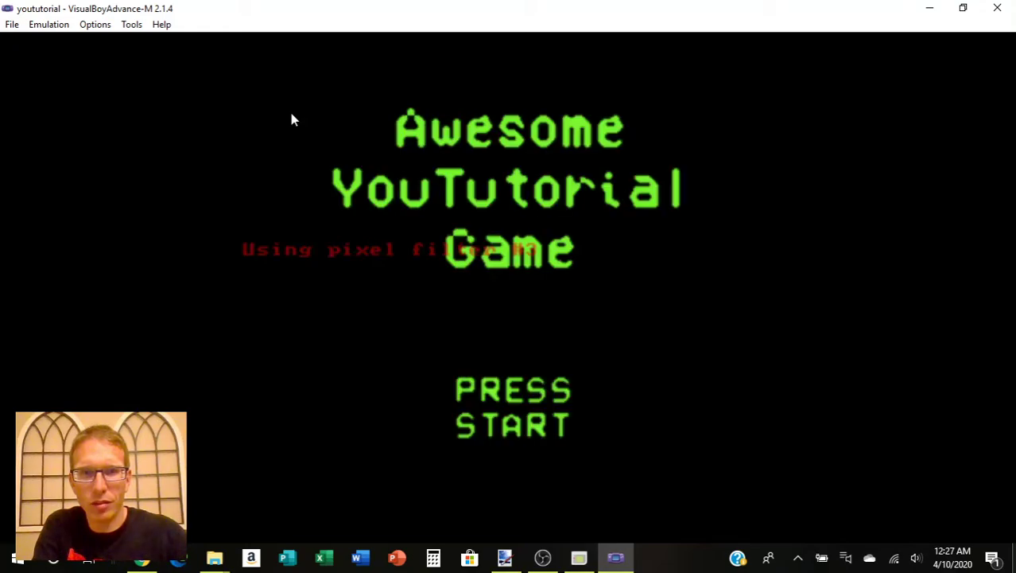
{"action": "key", "text": "Return"}
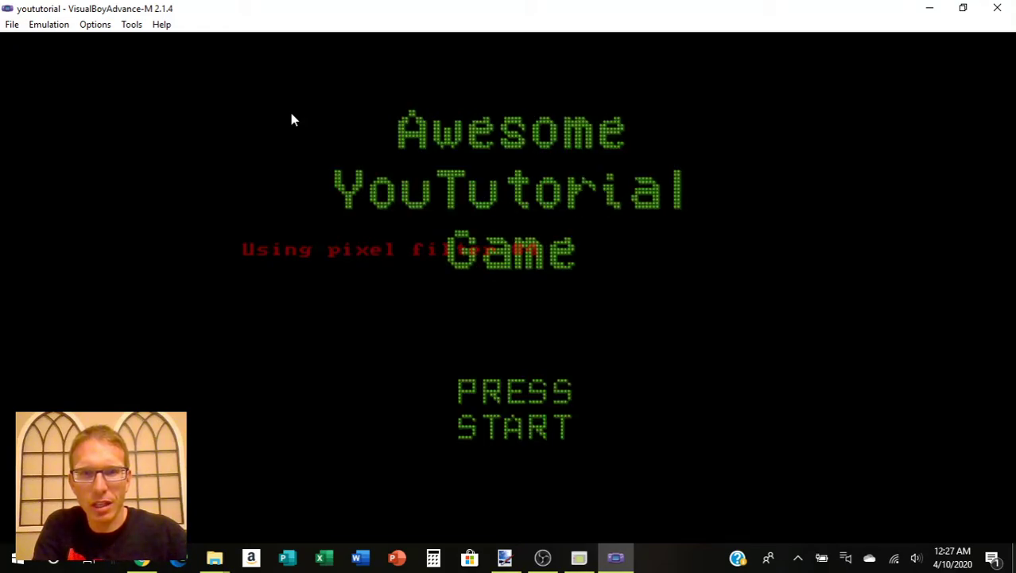
{"action": "key", "text": "Return"}
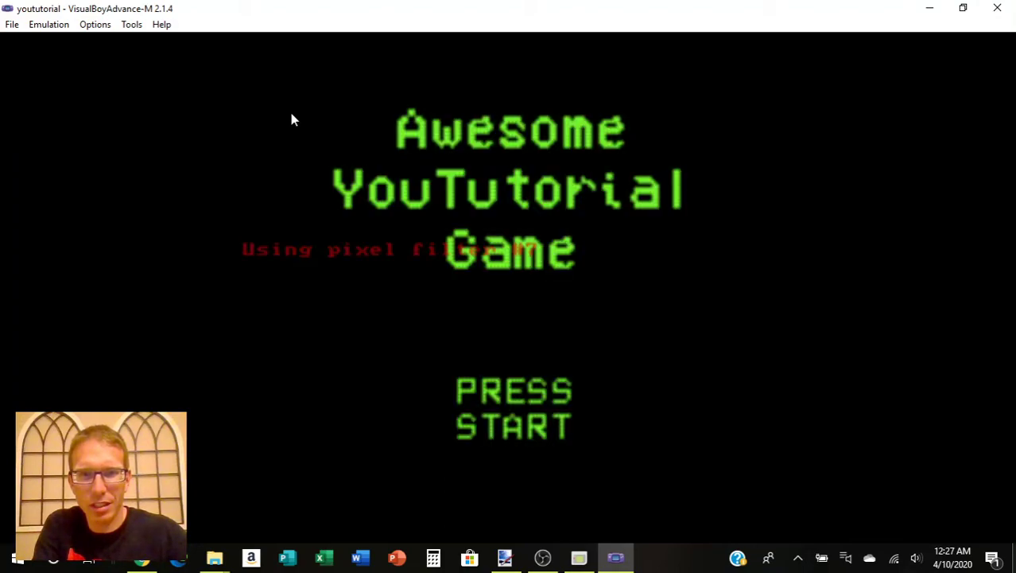
{"action": "key", "text": "Return"}
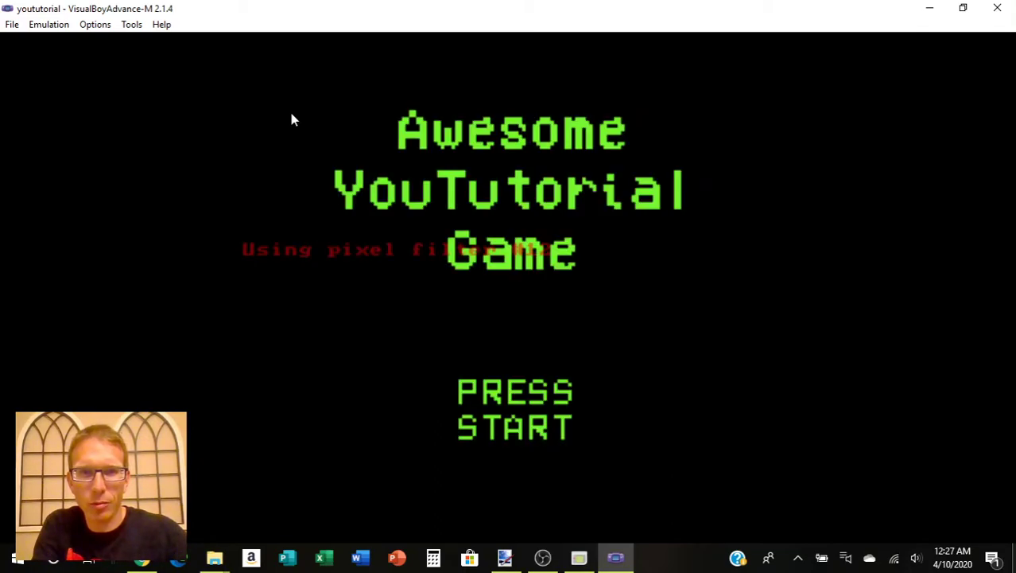
{"action": "key", "text": "ctrl+g"}
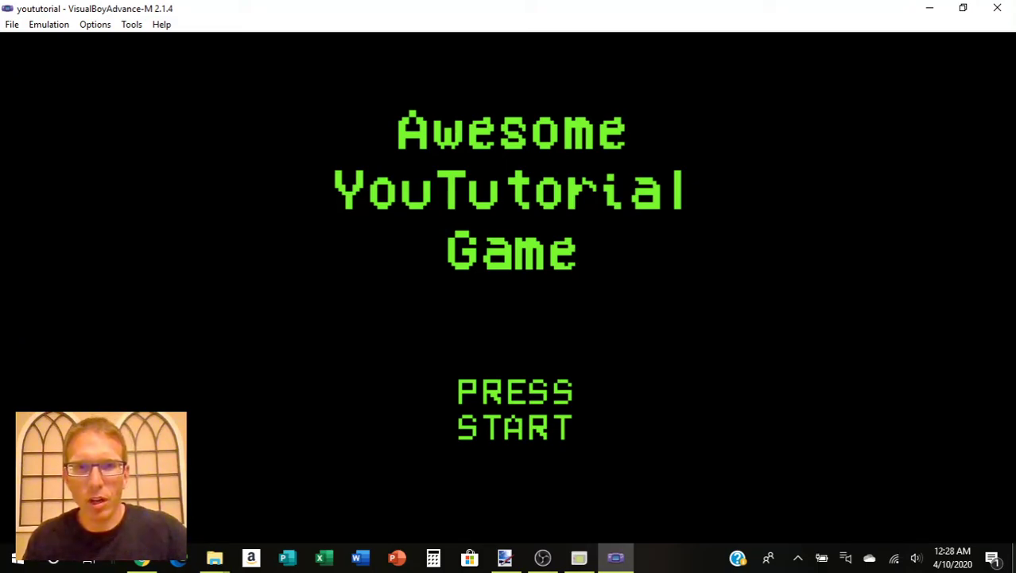
- In the joypad configuration, rebind Player 1's Up and Down to the arrow keys
{"action": "left_click", "coordinate": [93, 25]}
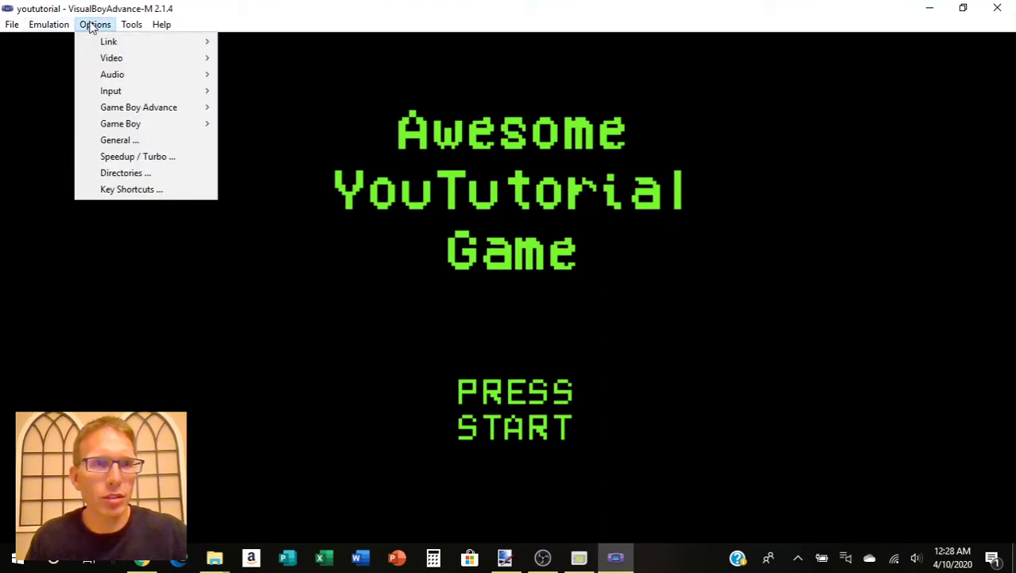
{"action": "mouse_move", "coordinate": [123, 30]}
{"action": "mouse_move", "coordinate": [66, 29]}
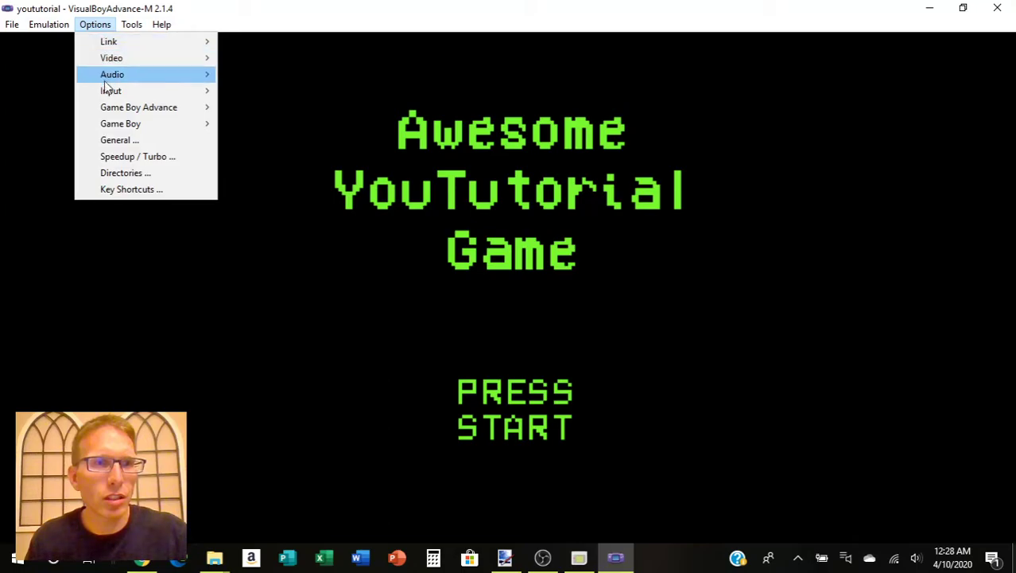
{"action": "left_click", "coordinate": [253, 94]}
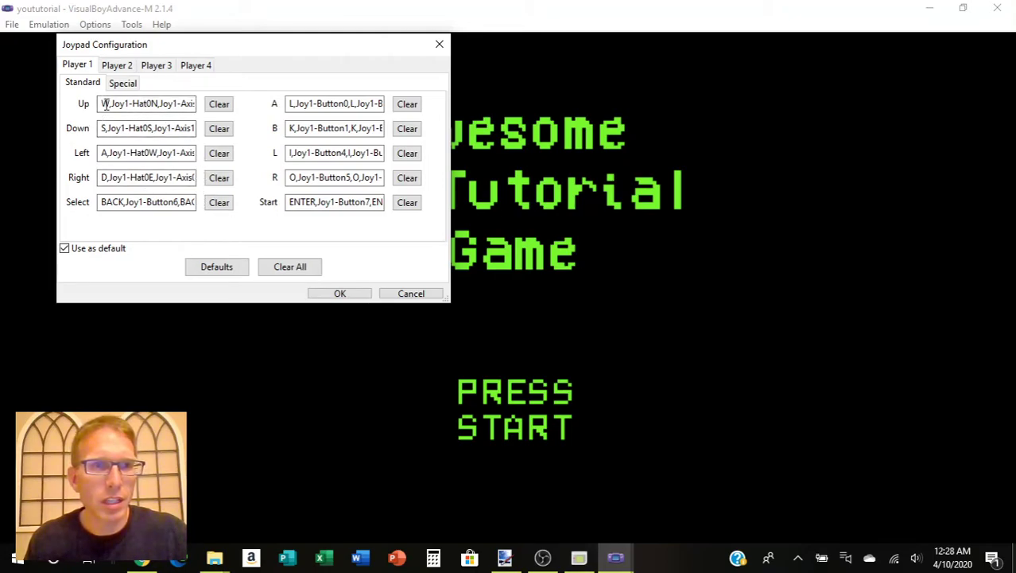
{"action": "left_click", "coordinate": [222, 107]}
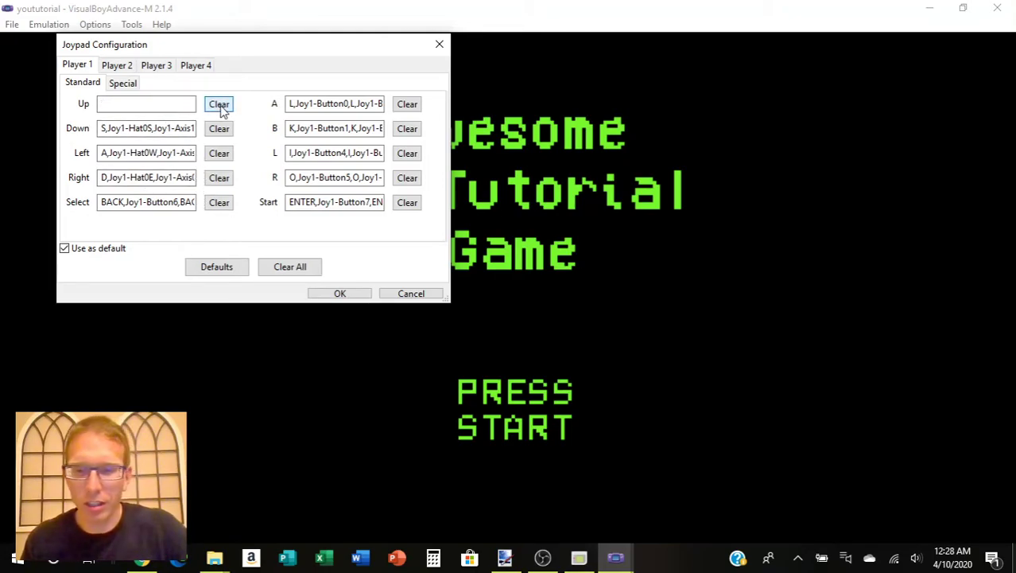
{"action": "left_click", "coordinate": [132, 105]}
{"action": "key", "text": "Up"}
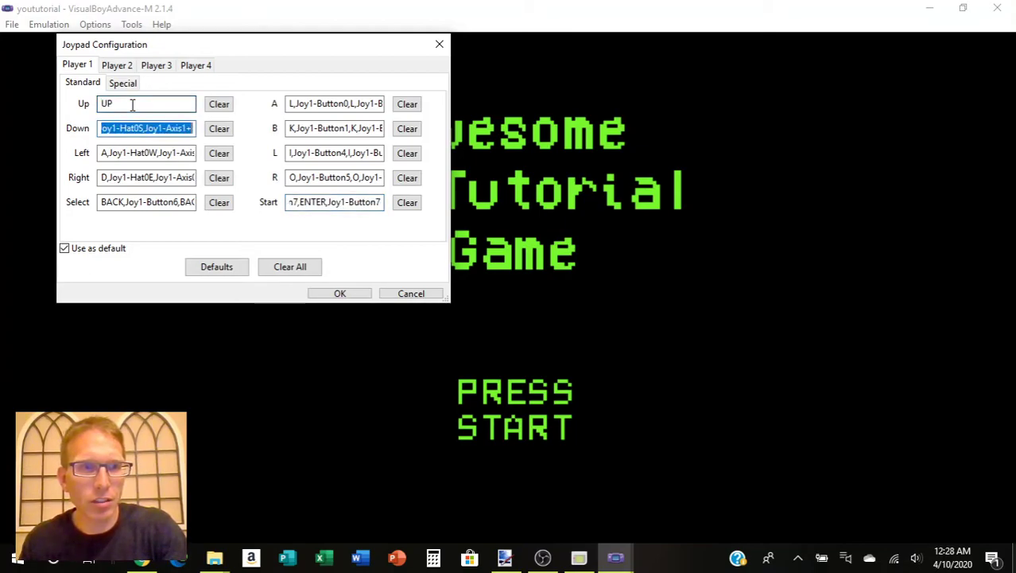
{"action": "left_click", "coordinate": [219, 129]}
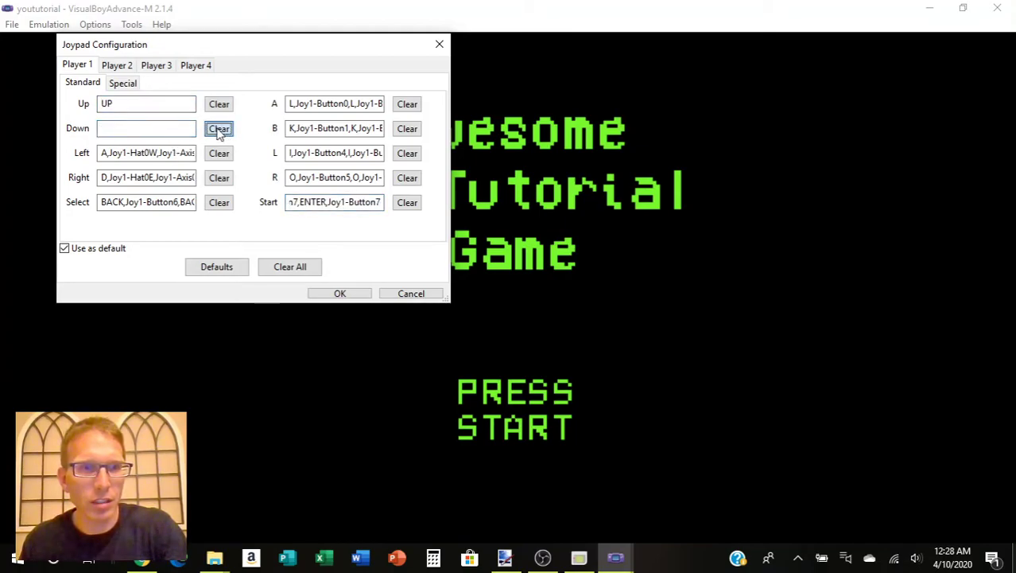
{"action": "left_click", "coordinate": [143, 131]}
{"action": "key", "text": "Down"}
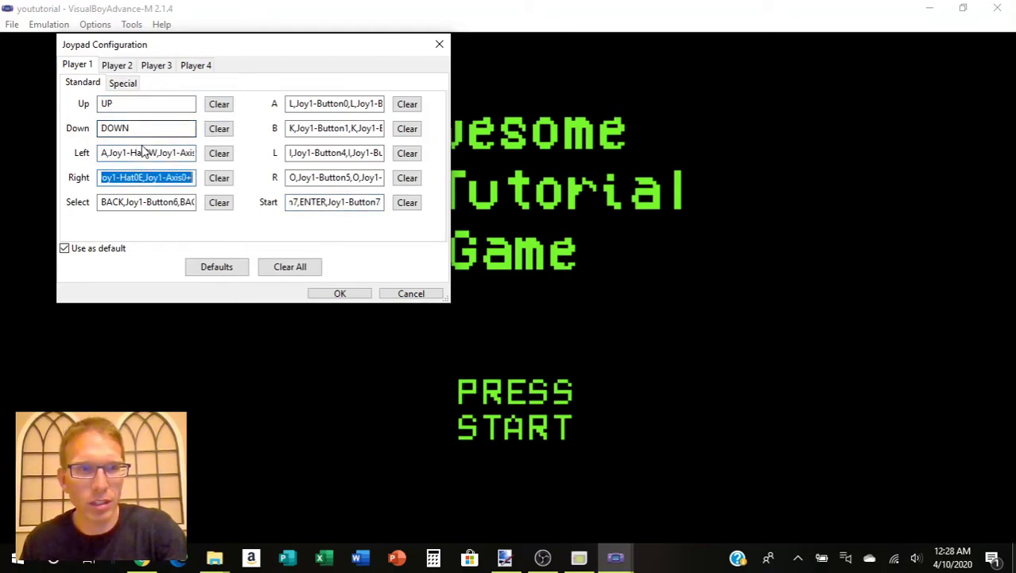
- Rebind Left to the Left arrow, then reset all Player 1 bindings to defaults
{"action": "left_click", "coordinate": [219, 154]}
{"action": "left_click", "coordinate": [156, 152]}
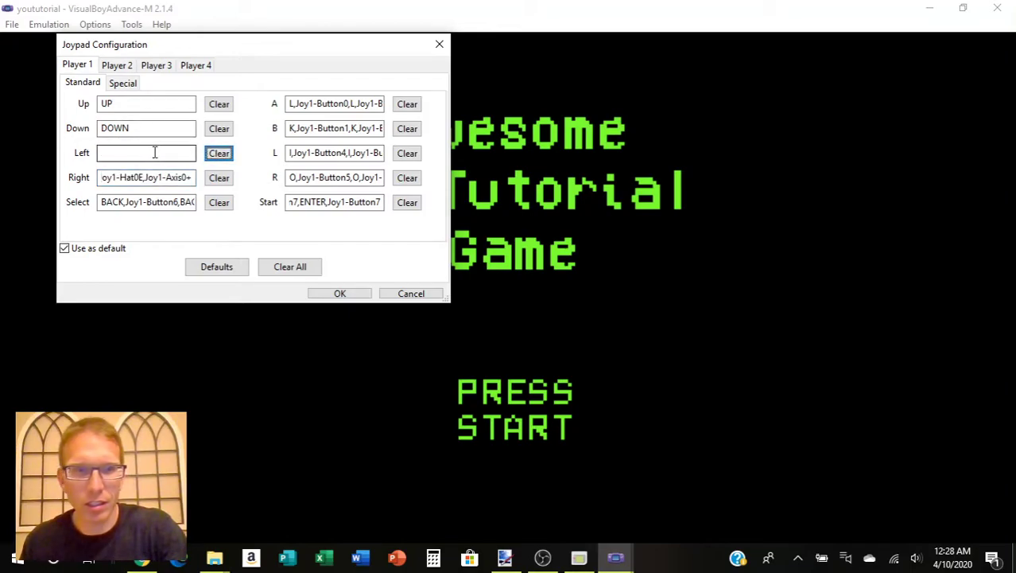
{"action": "key", "text": "Left"}
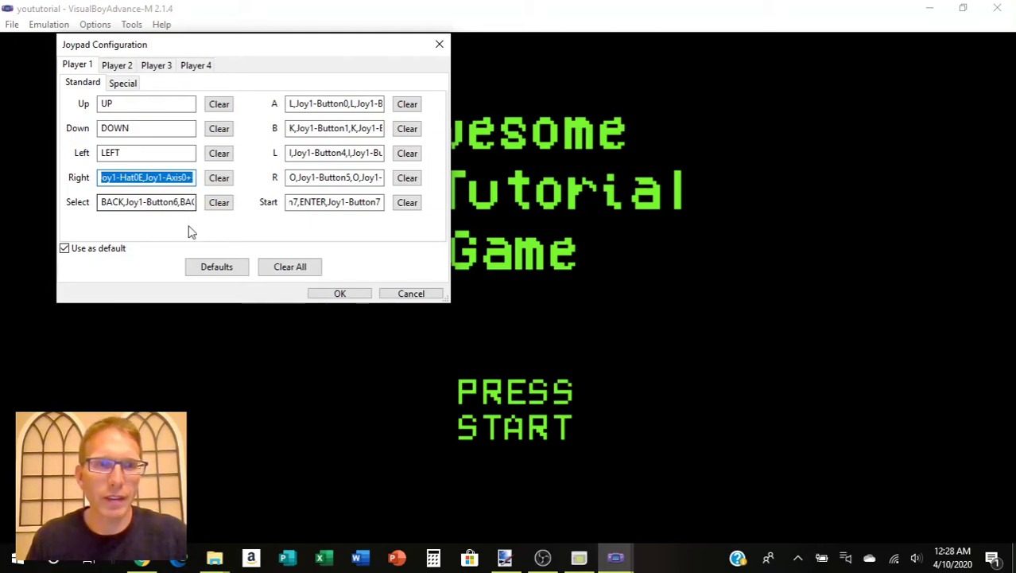
{"action": "left_click", "coordinate": [216, 267]}
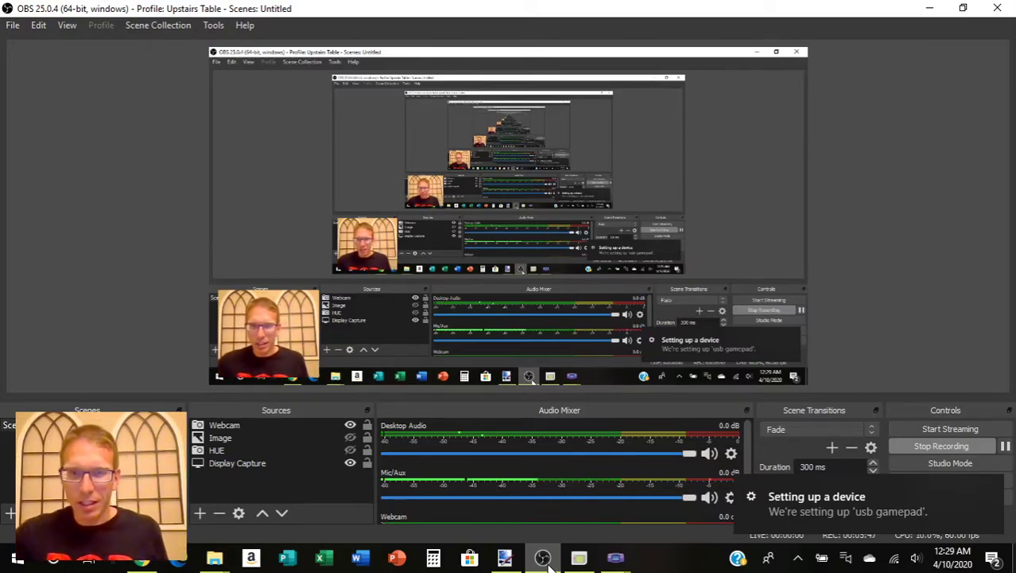
- Close the VisualBoyAdvance-M window and pause OBS Studio's recording
{"action": "mouse_move", "coordinate": [579, 559]}
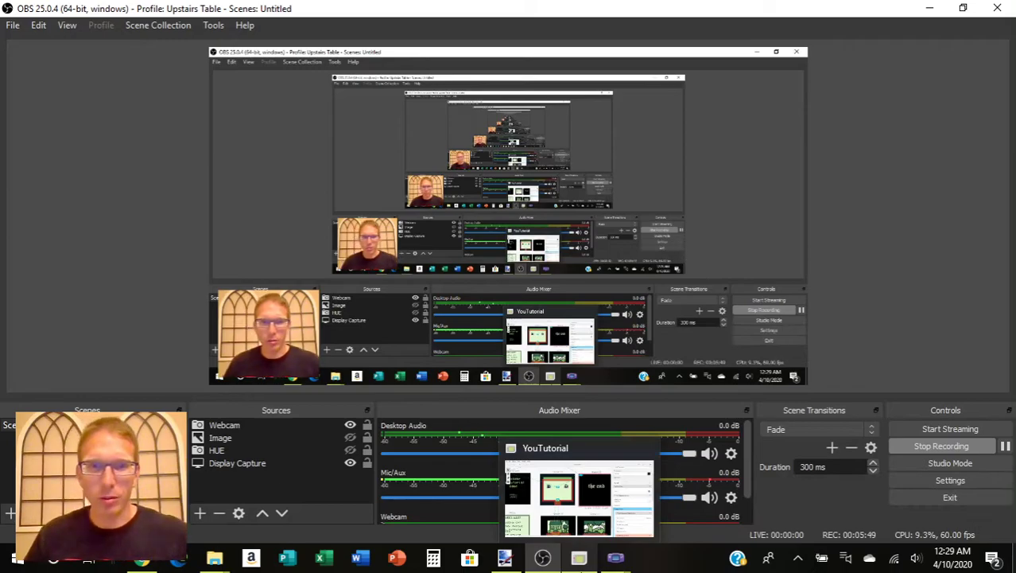
{"action": "left_click", "coordinate": [618, 560]}
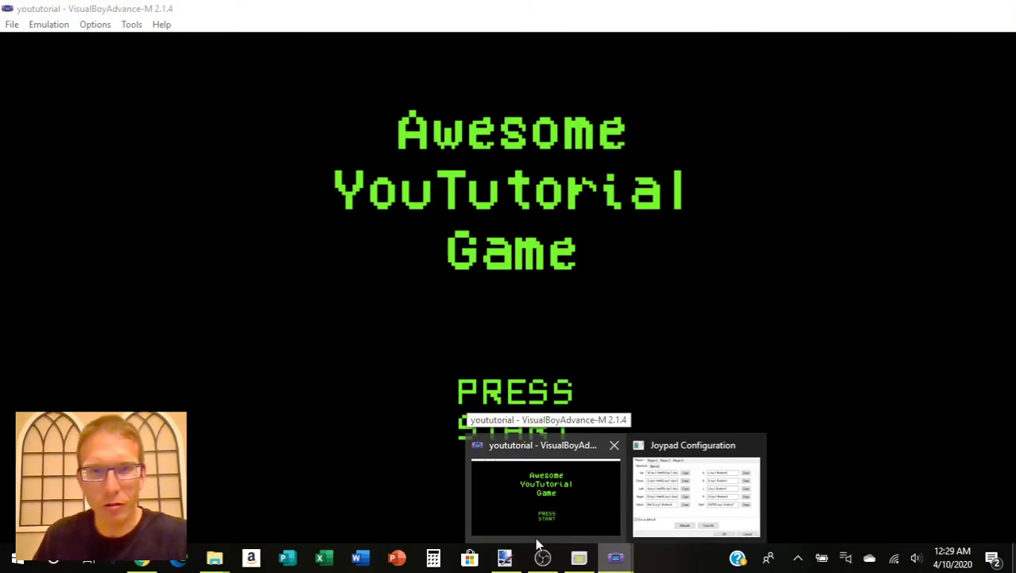
{"action": "mouse_move", "coordinate": [672, 446]}
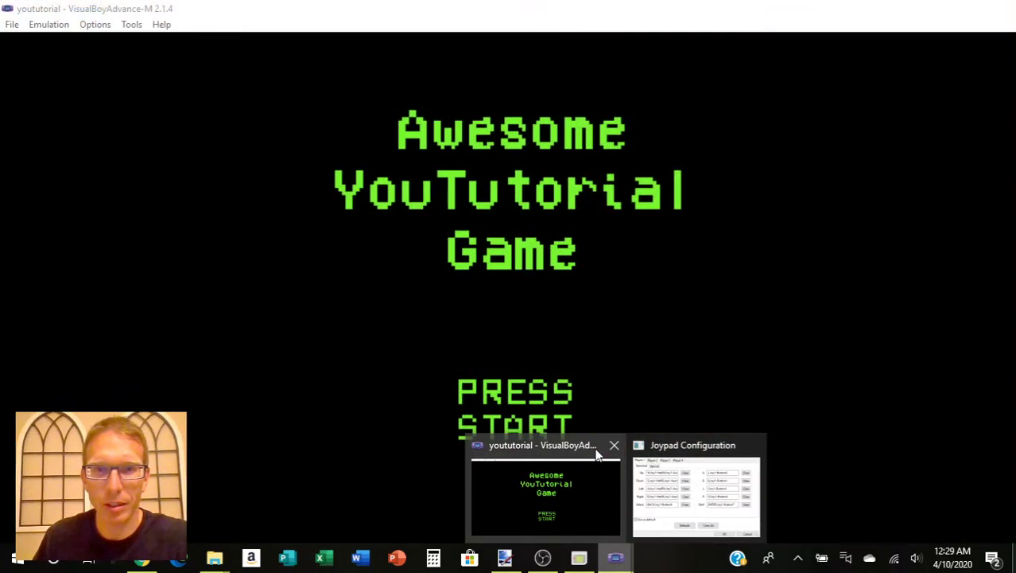
{"action": "left_click", "coordinate": [598, 451]}
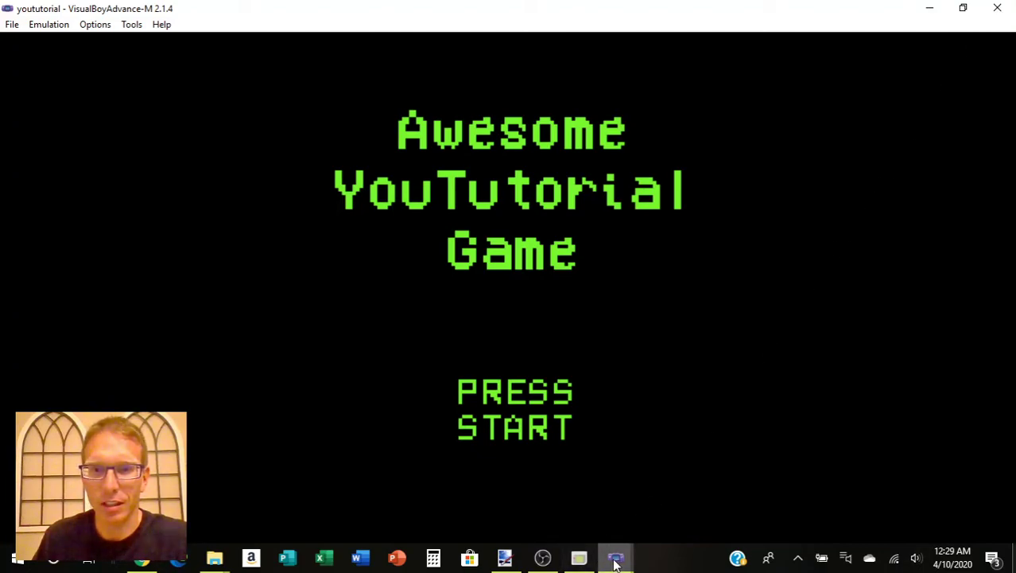
{"action": "mouse_move", "coordinate": [614, 559]}
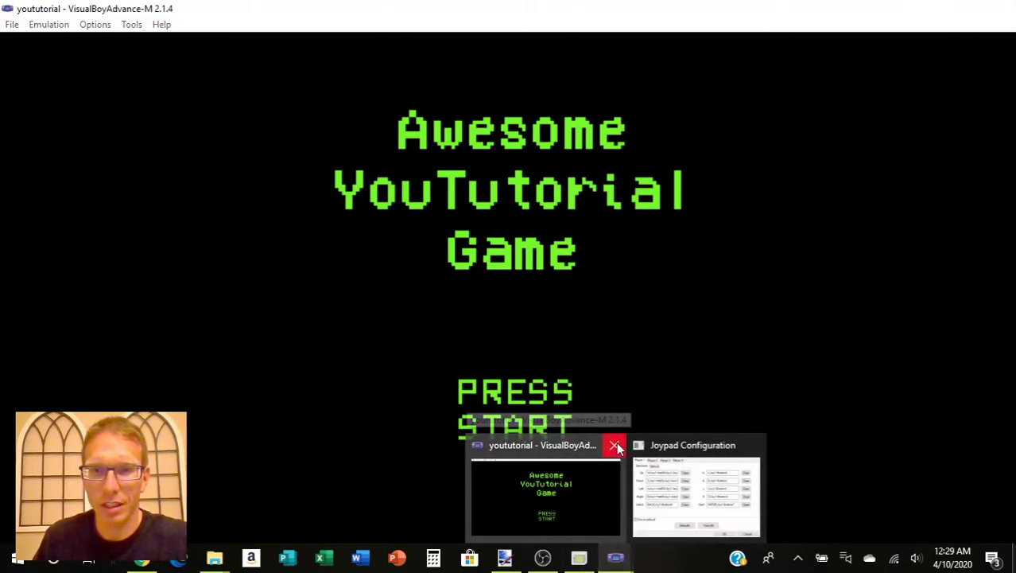
{"action": "left_click", "coordinate": [606, 488]}
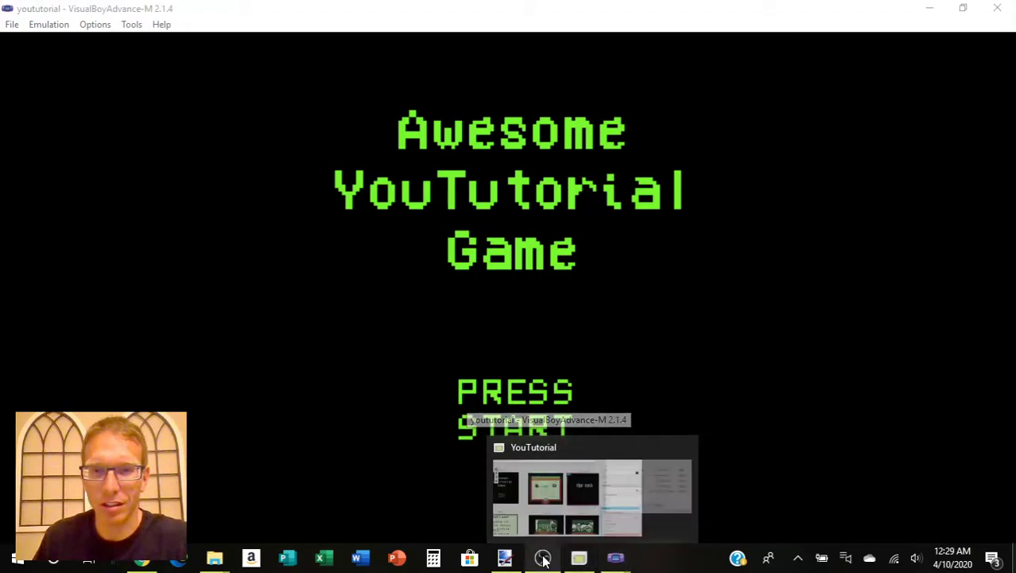
{"action": "left_click", "coordinate": [544, 561]}
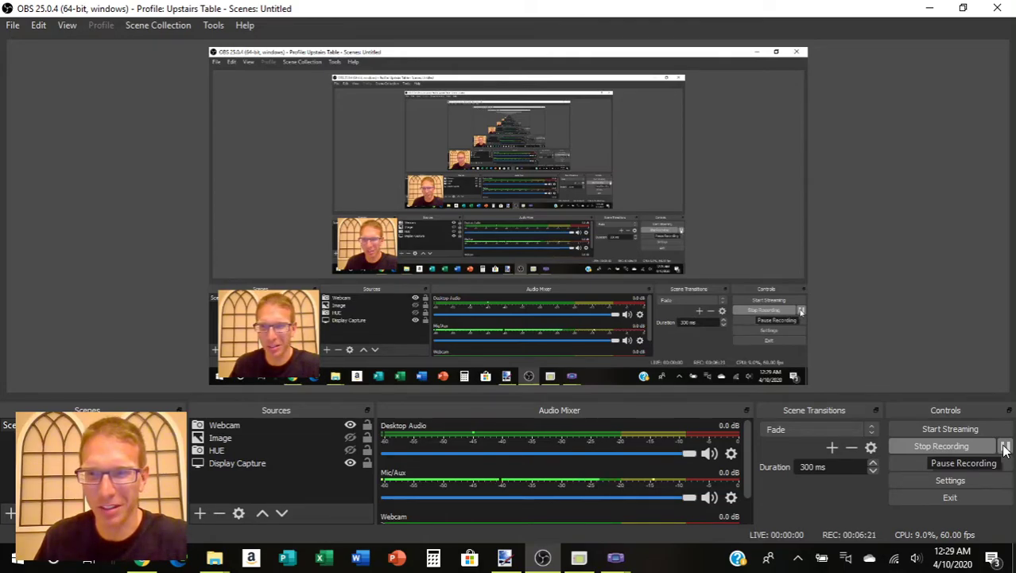
{"action": "left_click", "coordinate": [1005, 449]}
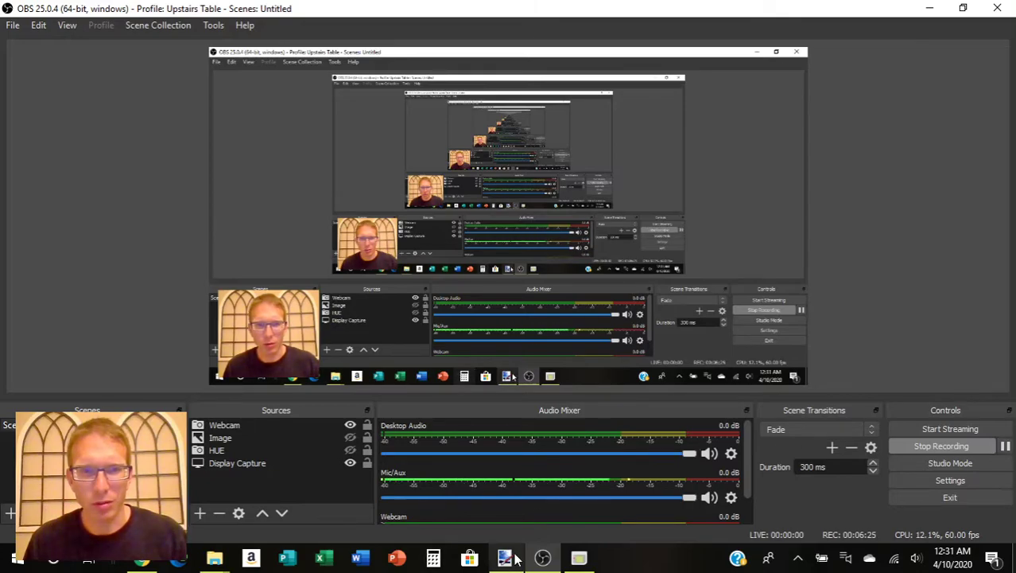
- Move visualboyadvance-m.exe onto the desktop, then return it to its download folder
{"action": "mouse_move", "coordinate": [215, 557]}
{"action": "left_click", "coordinate": [553, 449]}
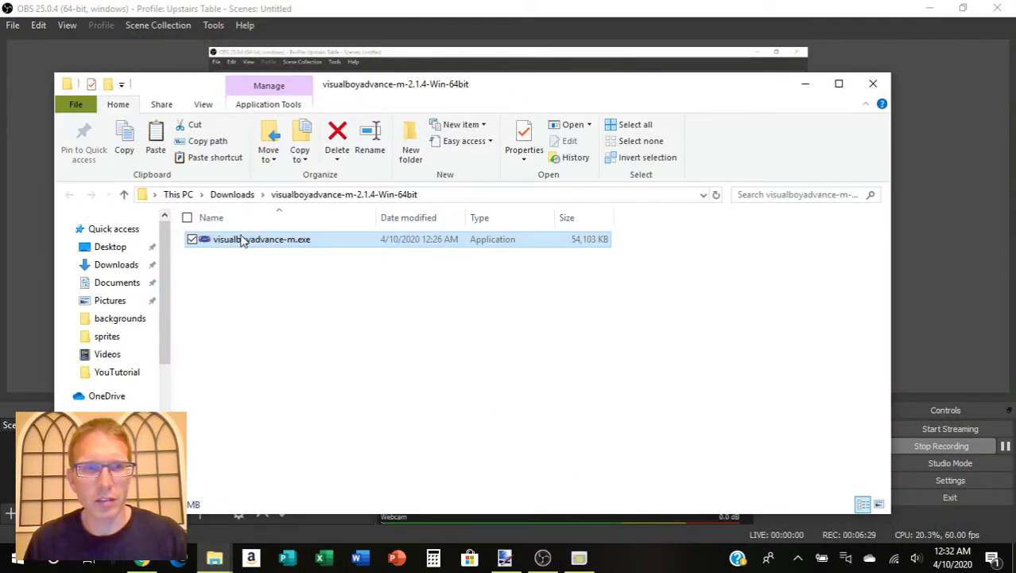
{"action": "left_click", "coordinate": [928, 8]}
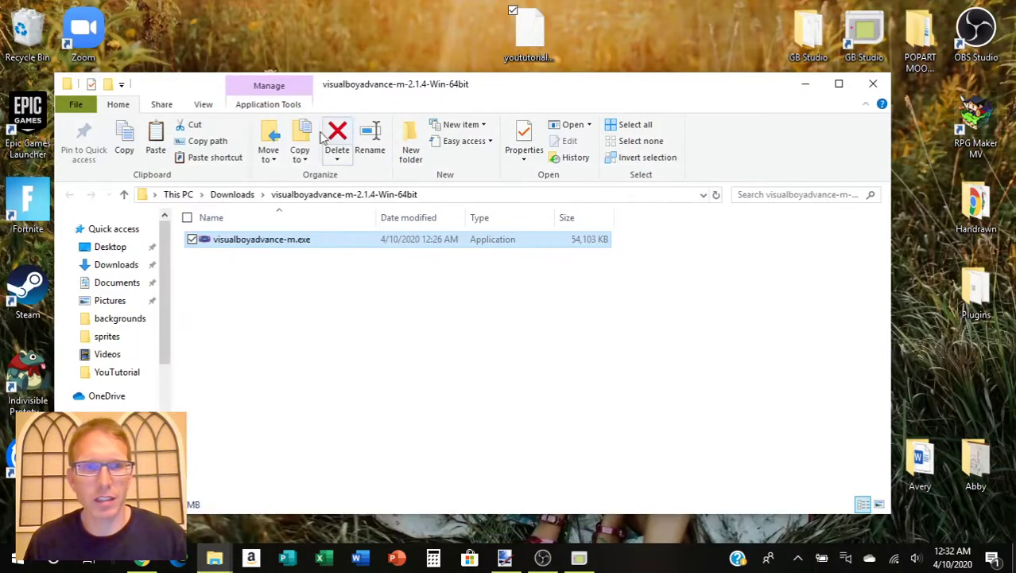
{"action": "left_click_drag", "start_coordinate": [216, 245], "coordinate": [935, 407]}
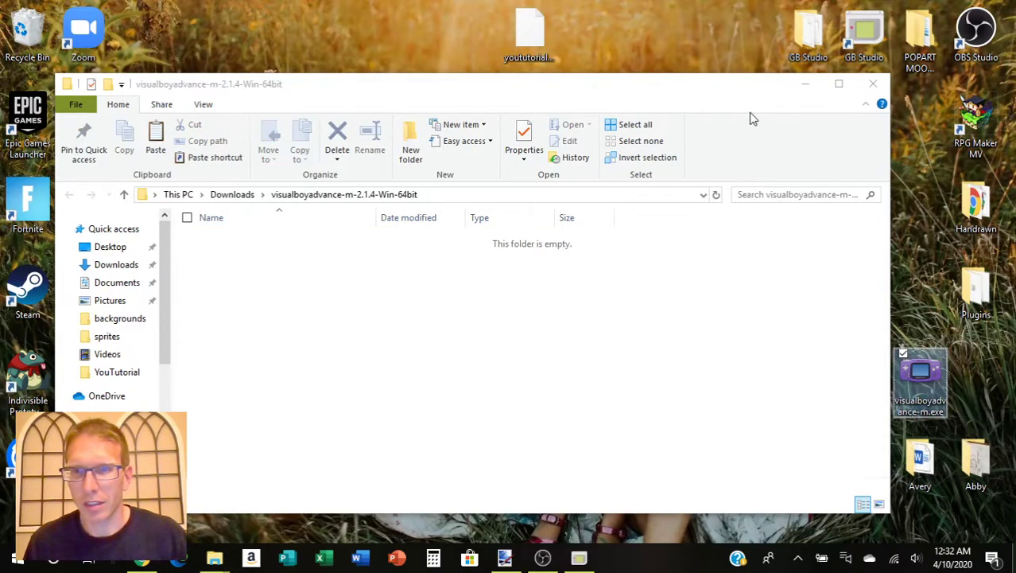
{"action": "left_click_drag", "start_coordinate": [741, 100], "coordinate": [708, 109]}
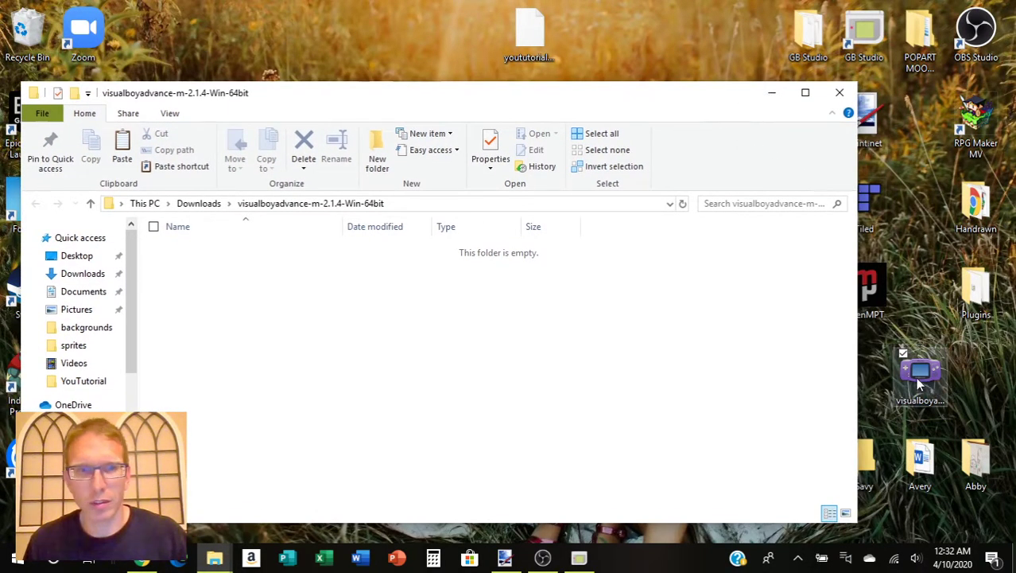
{"action": "left_click_drag", "start_coordinate": [911, 382], "coordinate": [402, 347]}
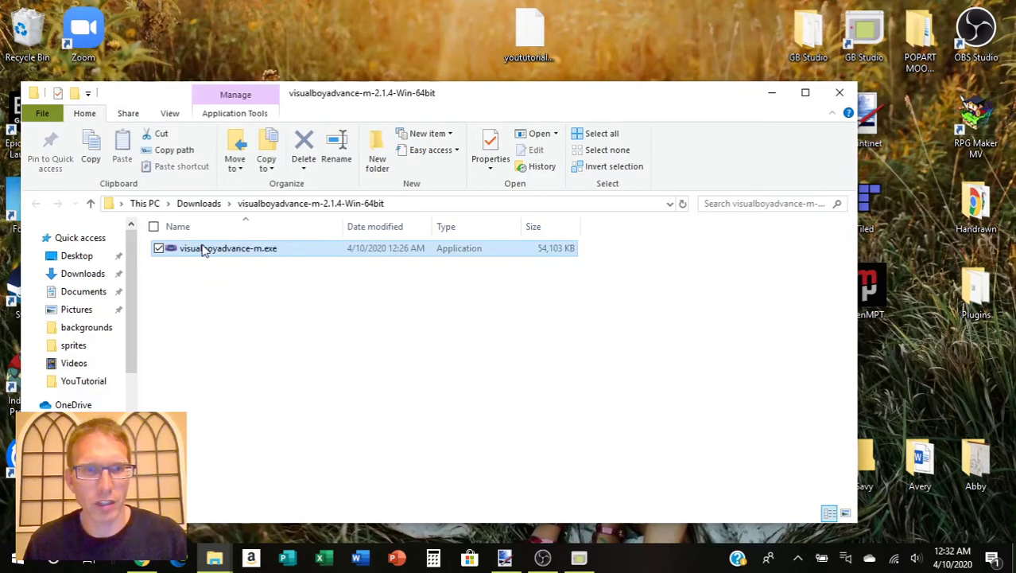
- Create a desktop shortcut to visualboyadvance-m.exe and rename it VBA-M
{"action": "right_click", "coordinate": [203, 250]}
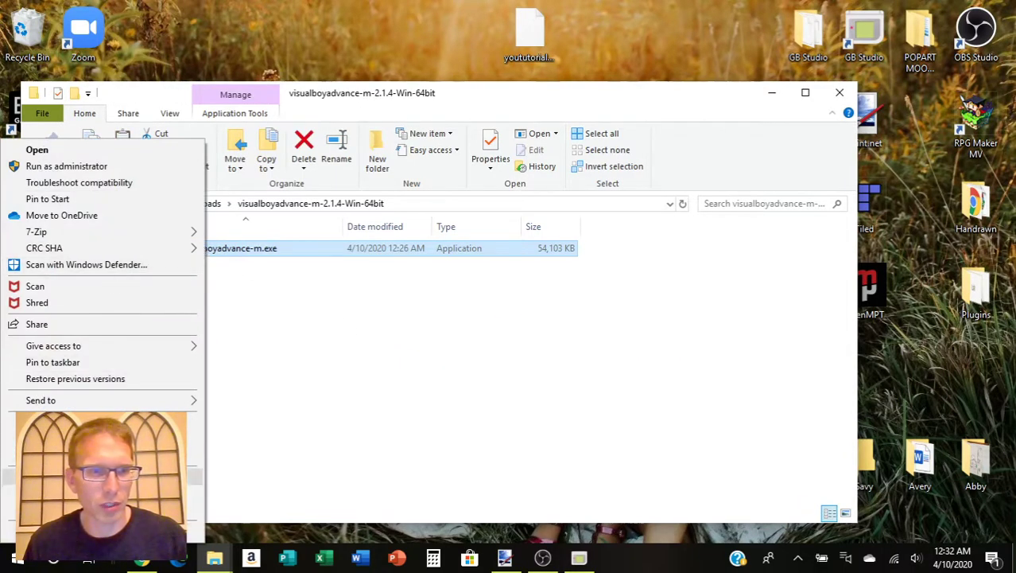
{"action": "key", "text": "s"}
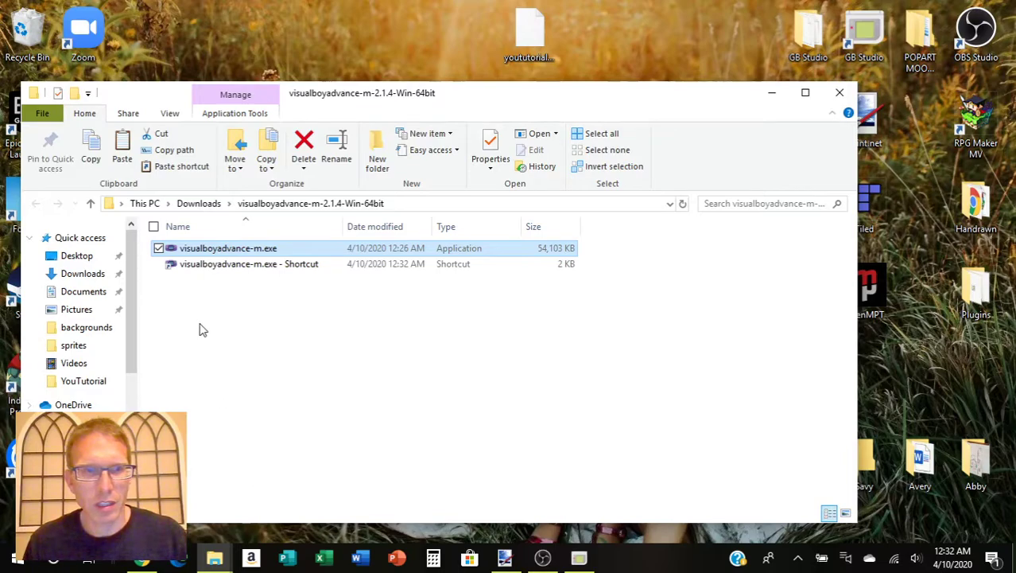
{"action": "left_click_drag", "start_coordinate": [186, 265], "coordinate": [923, 426]}
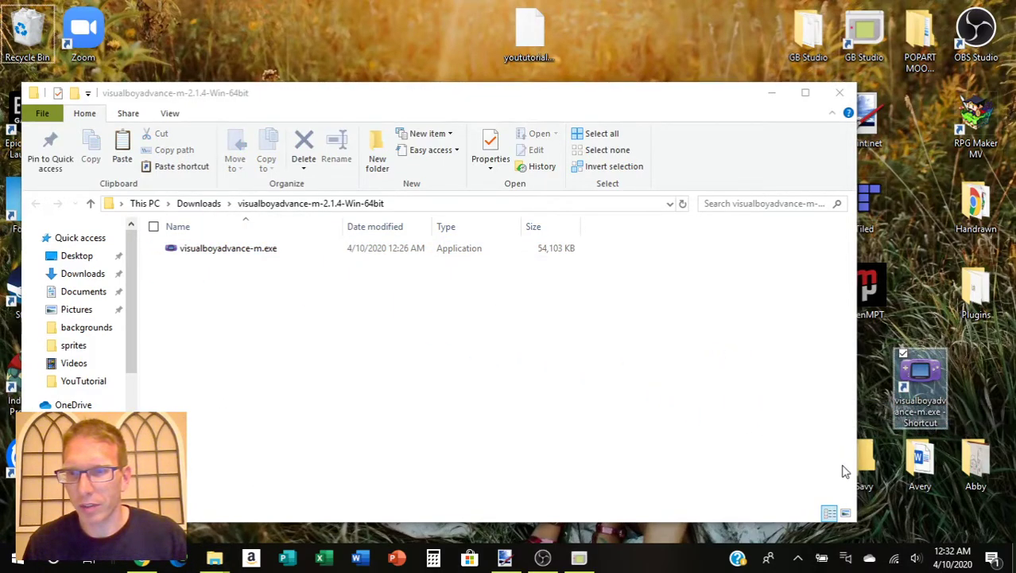
{"action": "right_click", "coordinate": [920, 404]}
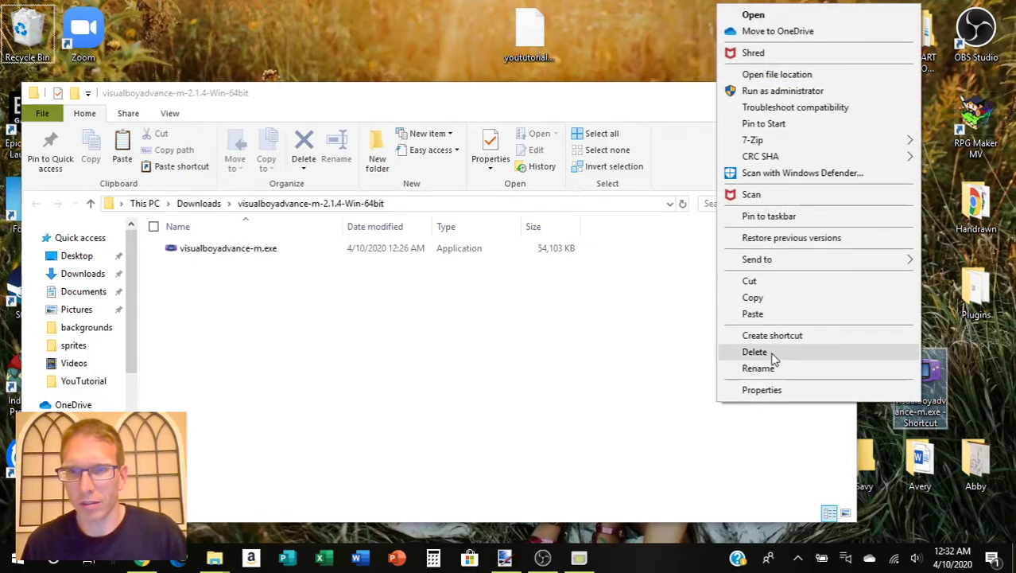
{"action": "left_click", "coordinate": [768, 370]}
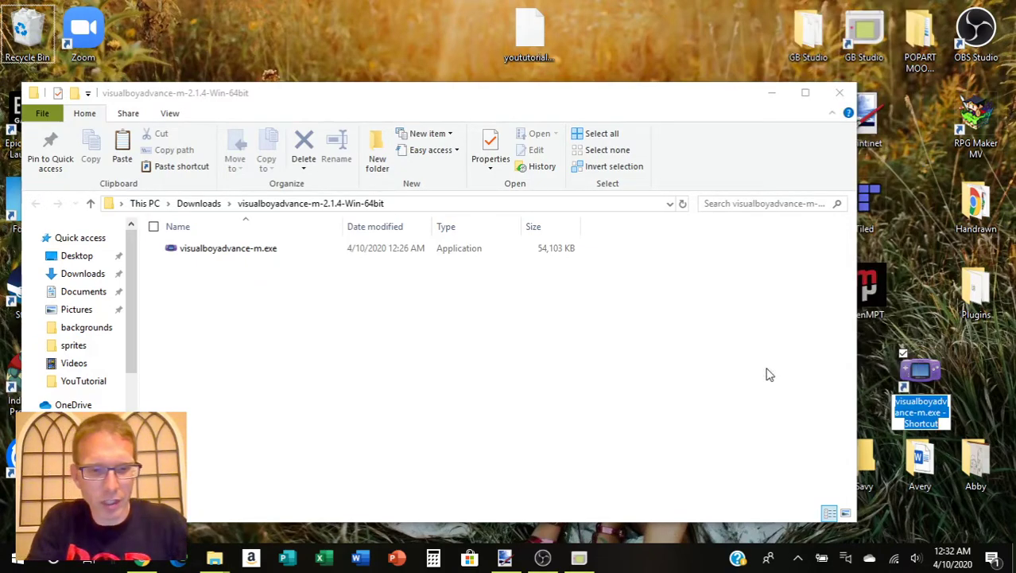
{"action": "type", "text": "VBA-M"}
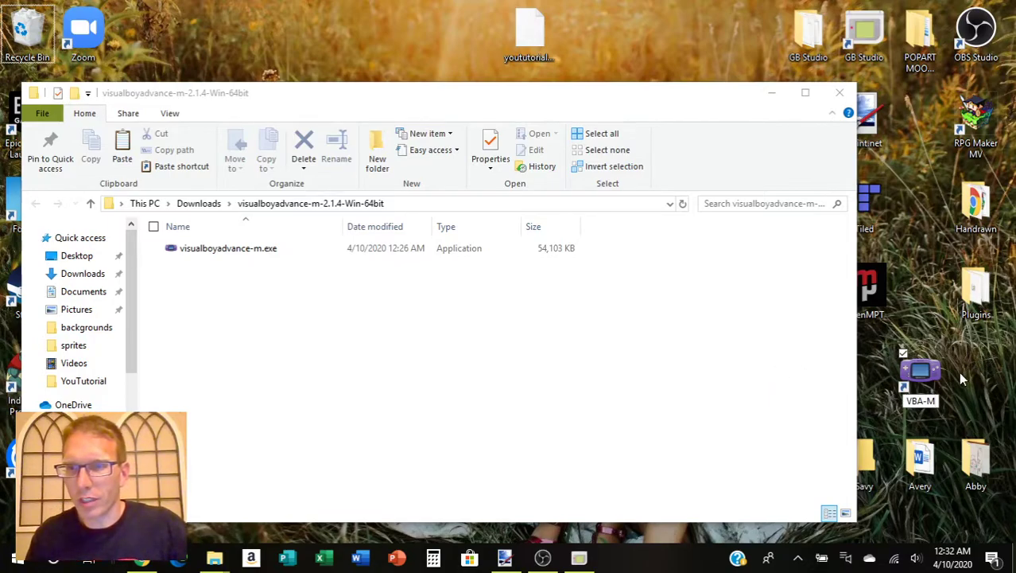
{"action": "left_click_drag", "start_coordinate": [926, 374], "coordinate": [886, 374]}
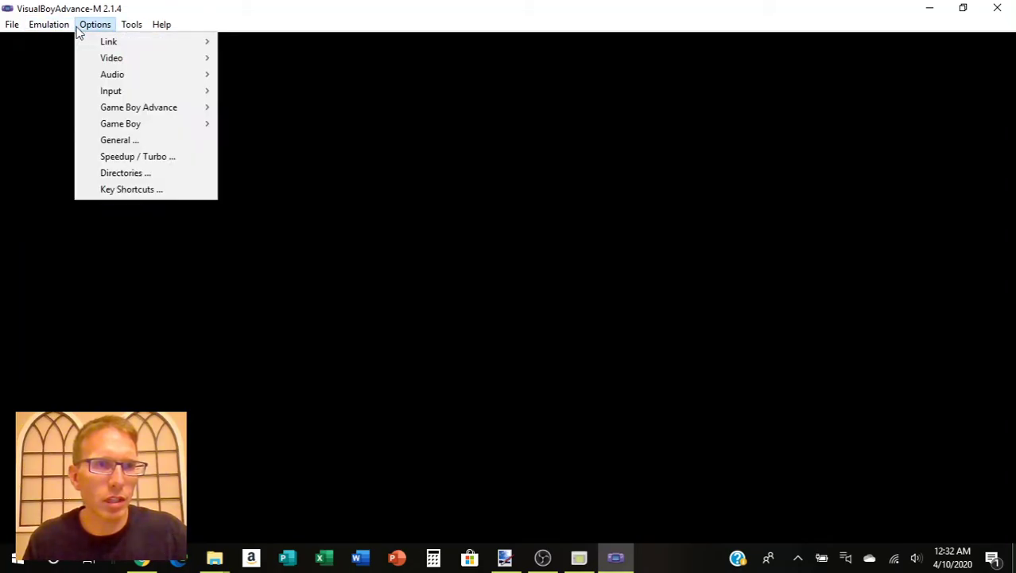
- In Joypad Configuration, clear and rebind Up, Down, Left and Right to gamepad axes
{"action": "mouse_move", "coordinate": [111, 95]}
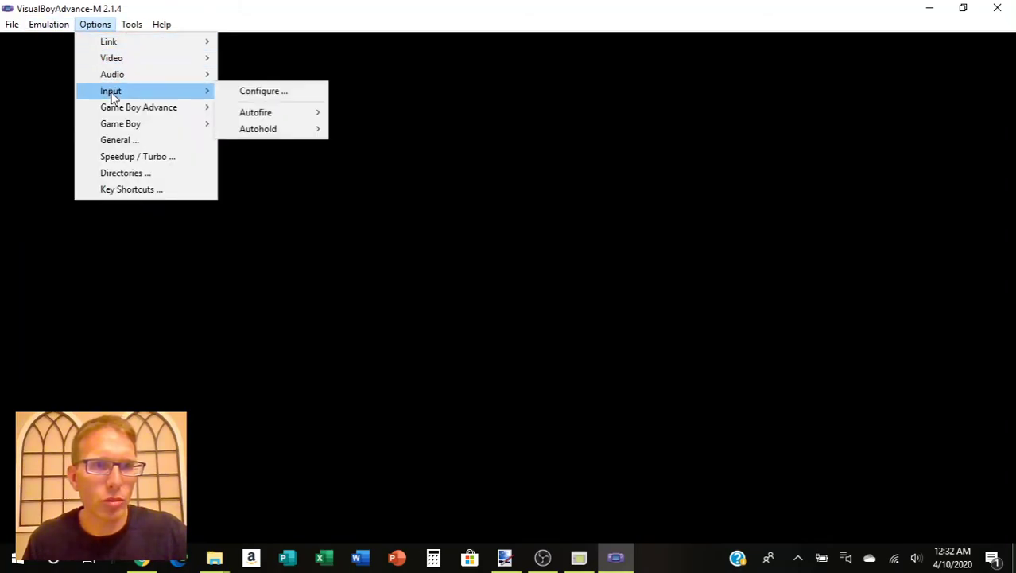
{"action": "left_click", "coordinate": [269, 92]}
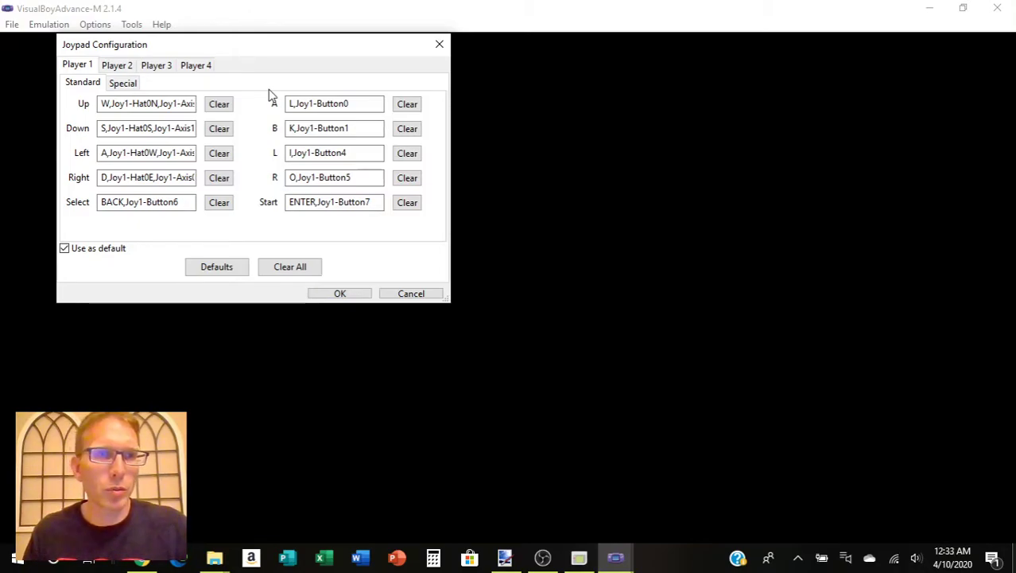
{"action": "left_click", "coordinate": [218, 106]}
{"action": "left_click", "coordinate": [179, 105]}
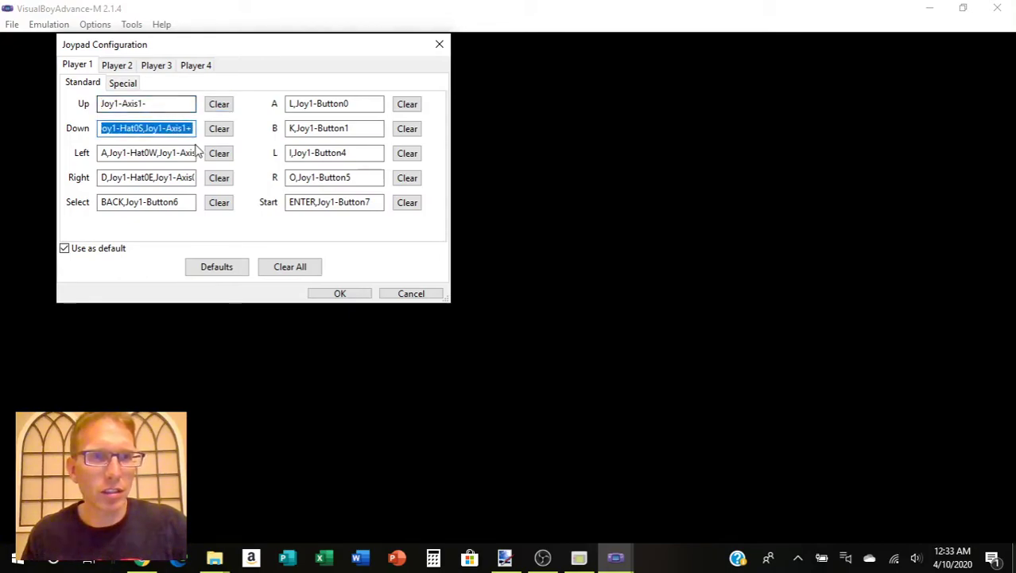
{"action": "left_click", "coordinate": [219, 128]}
{"action": "left_click", "coordinate": [189, 129]}
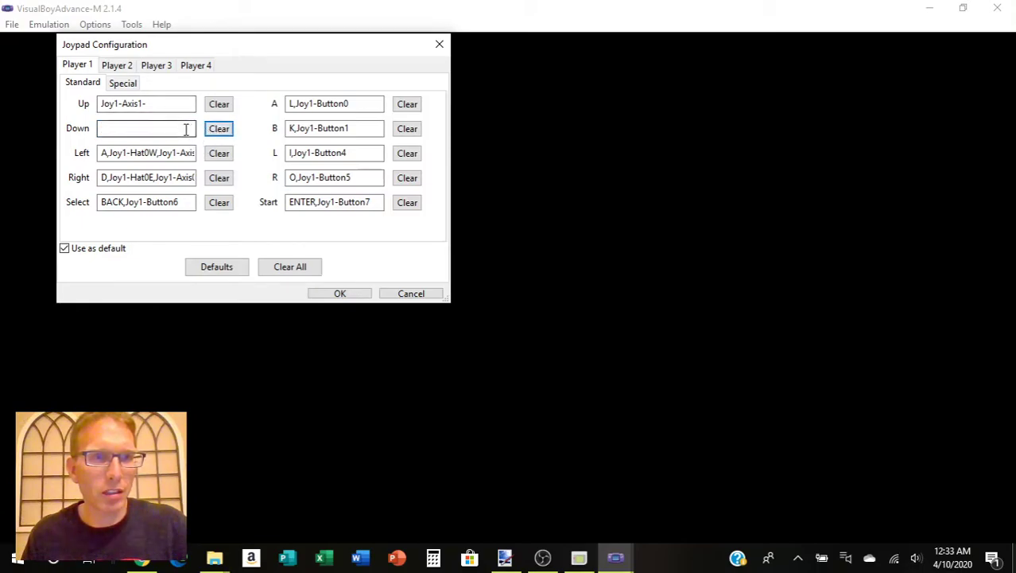
{"action": "left_click", "coordinate": [219, 152]}
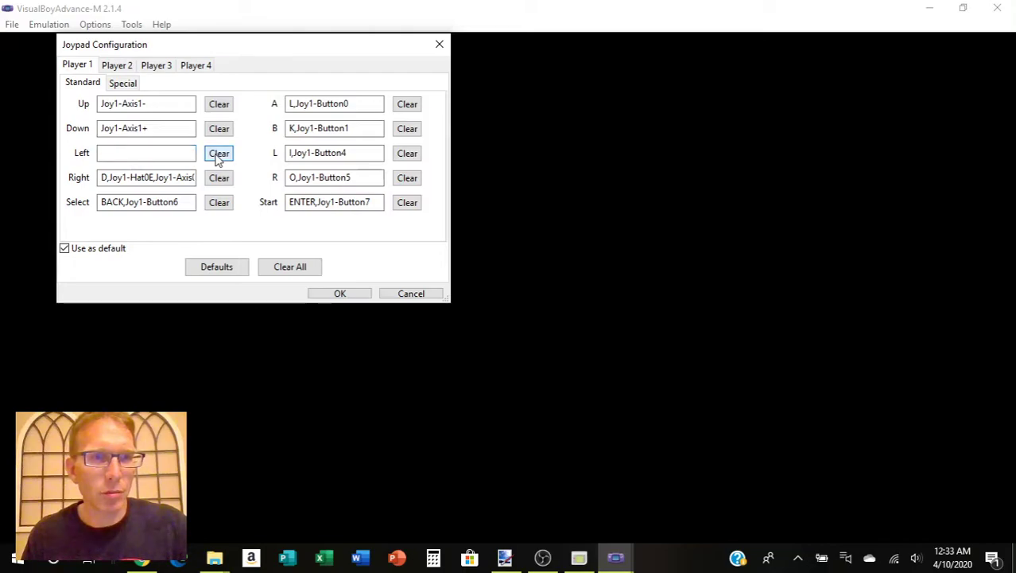
{"action": "left_click", "coordinate": [168, 154]}
{"action": "left_click", "coordinate": [219, 179]}
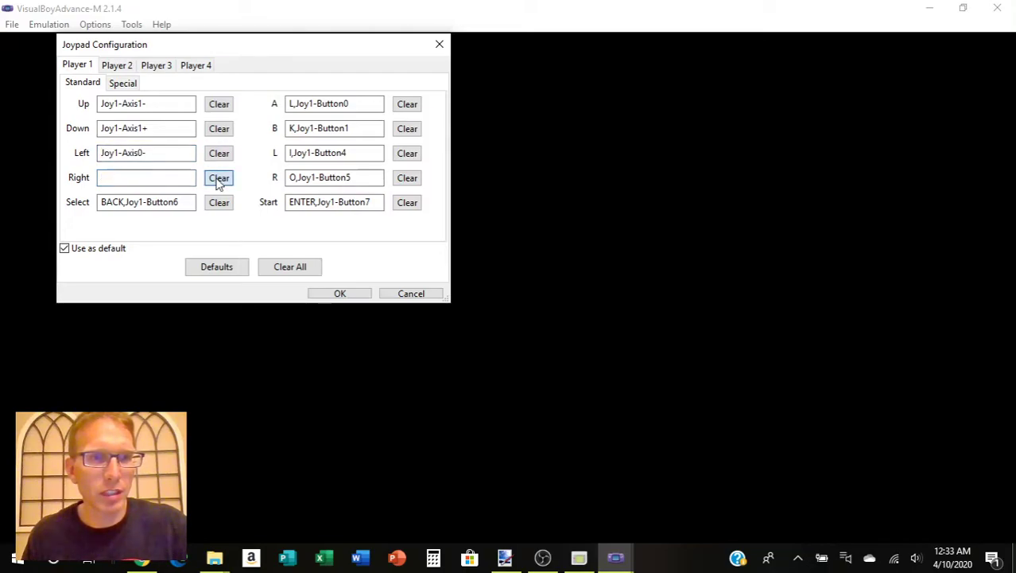
{"action": "left_click", "coordinate": [173, 175]}
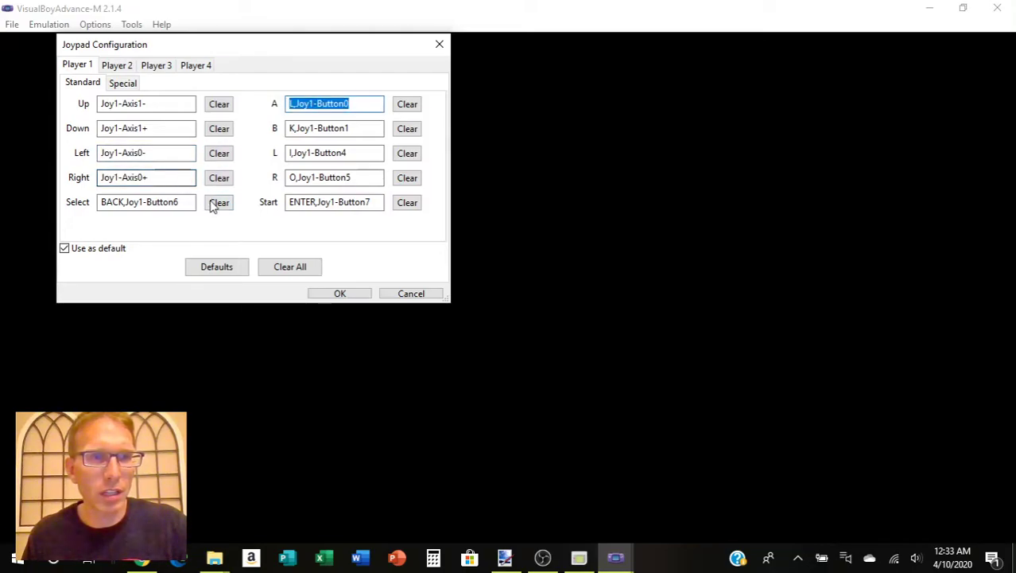
- Clear and rebind Select, Start, A and B to gamepad buttons, B as Joy1-Button0
{"action": "left_click", "coordinate": [215, 203]}
{"action": "left_click", "coordinate": [172, 202]}
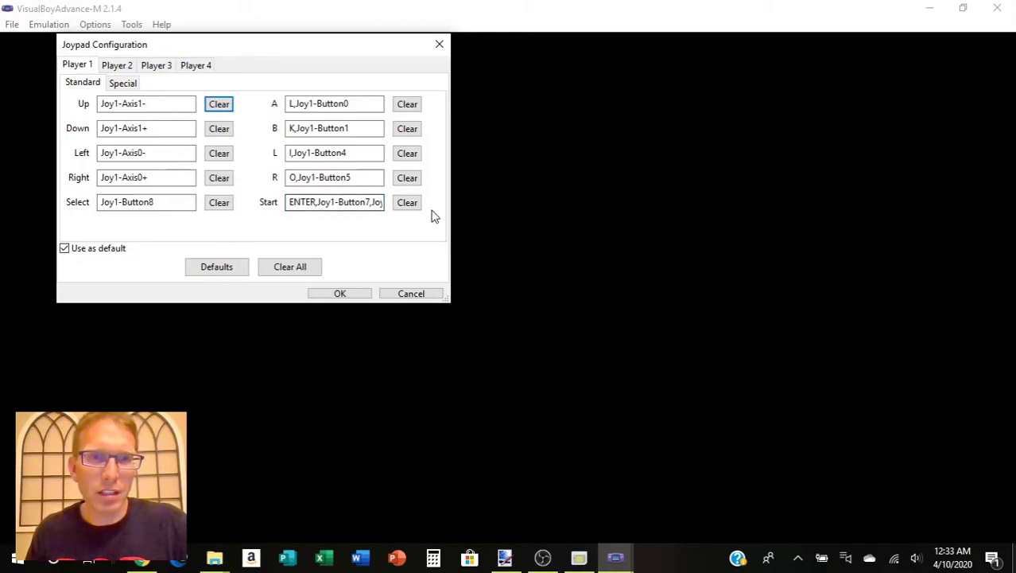
{"action": "left_click", "coordinate": [409, 205]}
{"action": "left_click", "coordinate": [334, 207]}
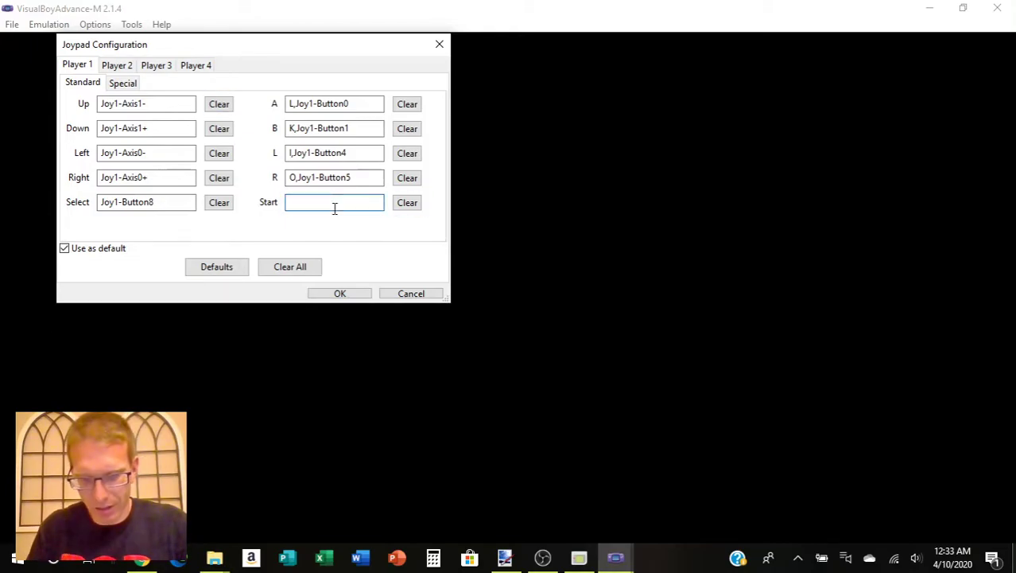
{"action": "left_click", "coordinate": [407, 106]}
{"action": "left_click", "coordinate": [358, 107]}
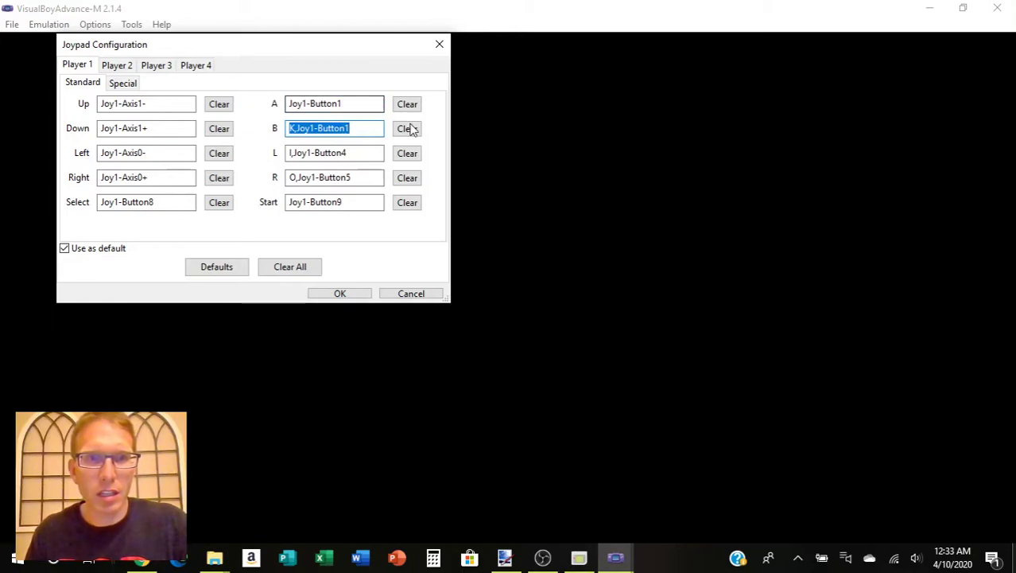
{"action": "left_click", "coordinate": [408, 129]}
{"action": "left_click", "coordinate": [376, 129]}
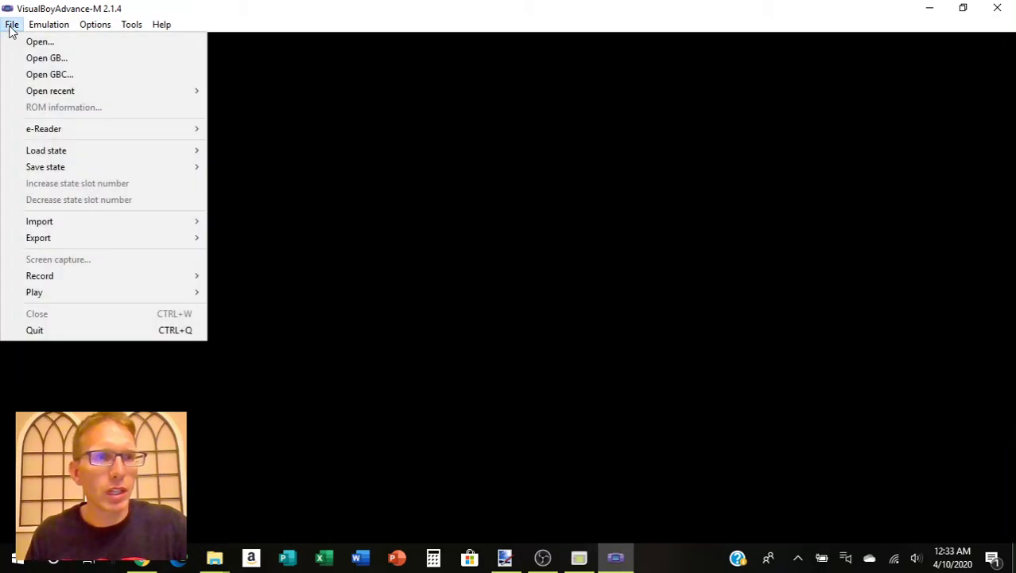
- Open yoututorial.gb from the Desktop via File > Open GB... to reach its title screen
{"action": "left_click", "coordinate": [30, 42]}
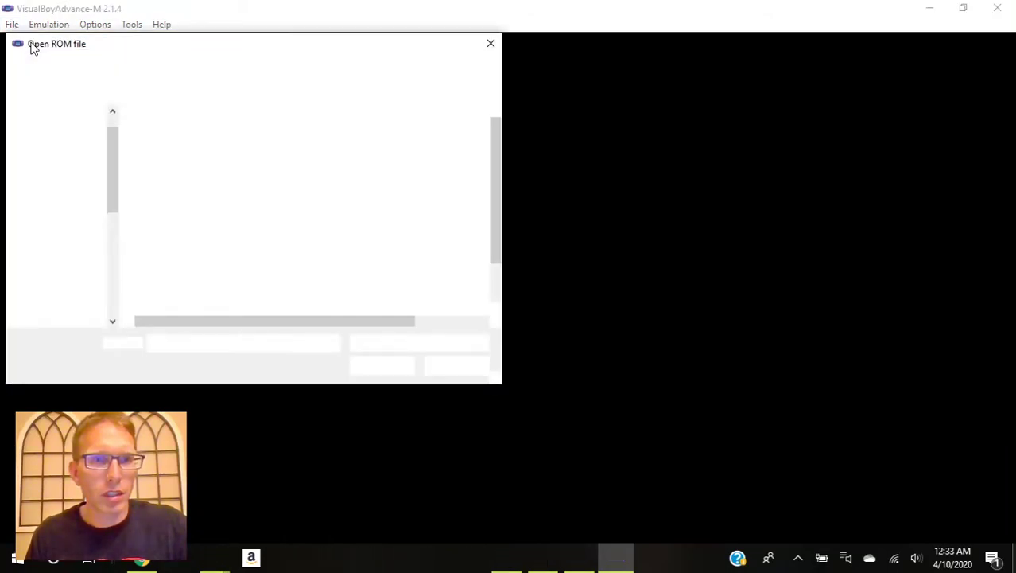
{"action": "scroll", "coordinate": [181, 227], "scroll_direction": "down", "scroll_amount": 1}
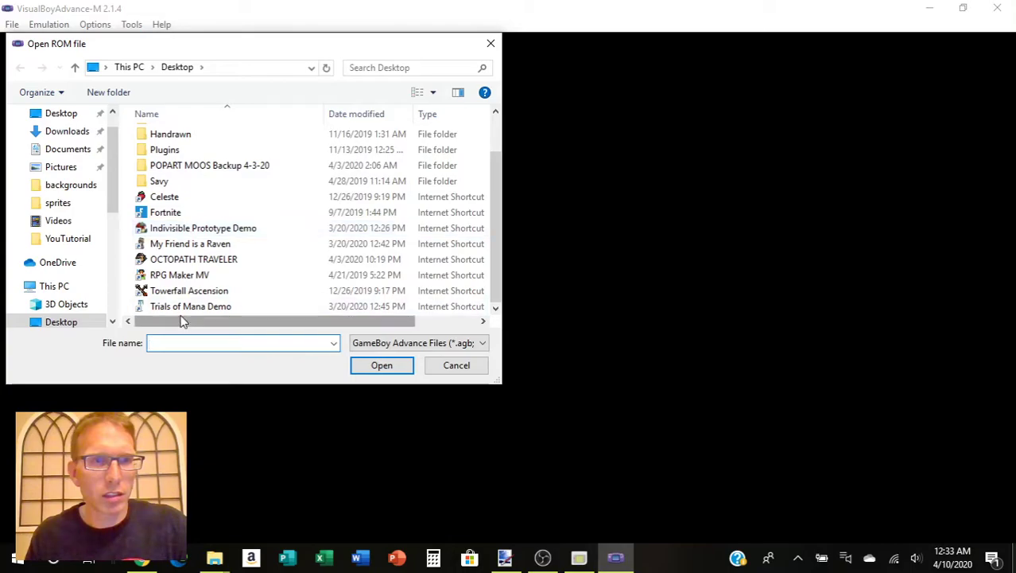
{"action": "scroll", "coordinate": [182, 314], "scroll_direction": "up", "scroll_amount": 1}
{"action": "scroll", "coordinate": [181, 312], "scroll_direction": "down", "scroll_amount": 1}
{"action": "scroll", "coordinate": [181, 312], "scroll_direction": "up", "scroll_amount": 1}
{"action": "scroll", "coordinate": [182, 312], "scroll_direction": "down", "scroll_amount": 1}
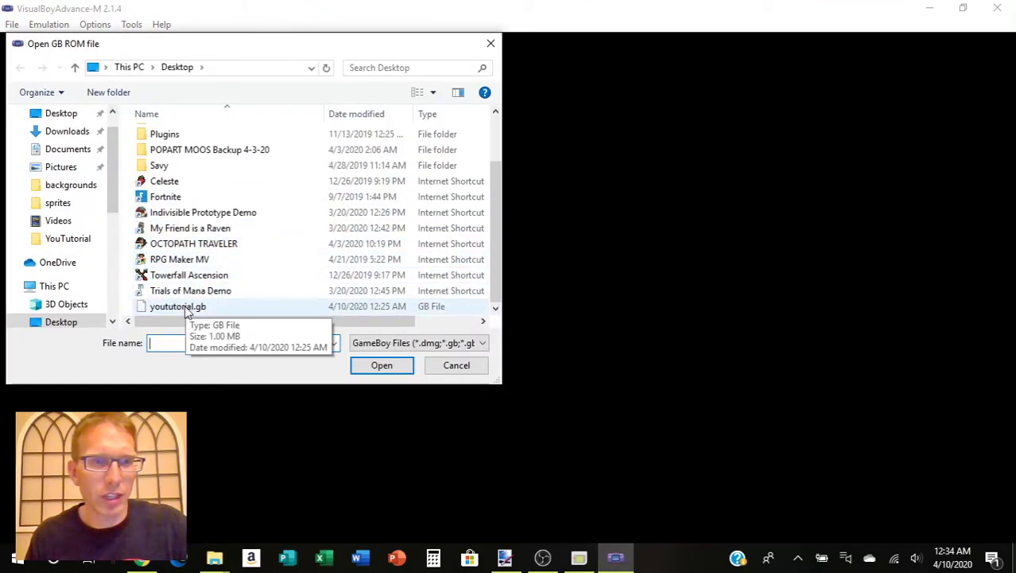
{"action": "double_click", "coordinate": [178, 307]}
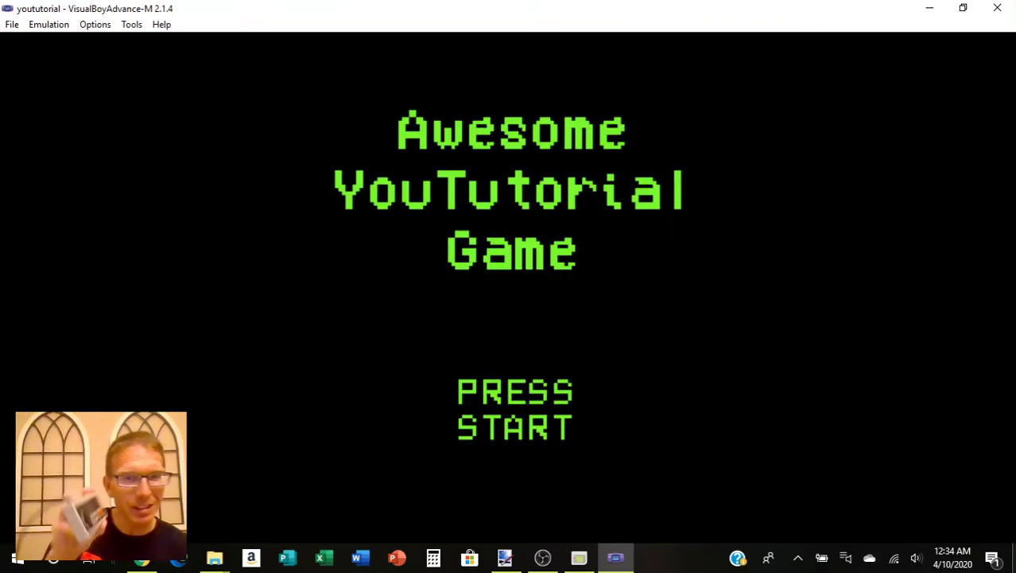
- Start a New Game and walk the character down out of the house and right
{"action": "key", "text": "Return"}
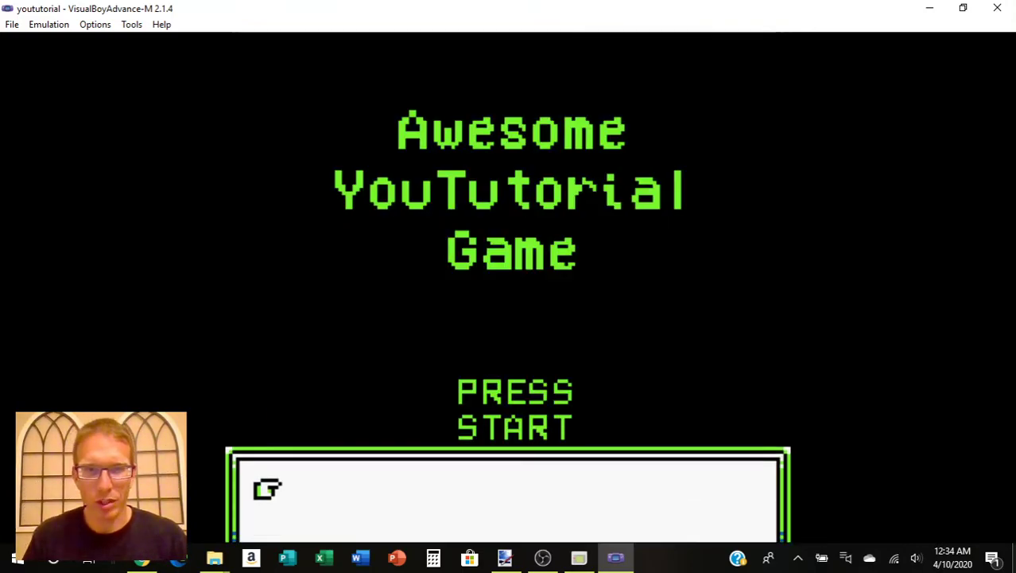
{"action": "key", "text": "z"}
{"action": "key", "text": "Return"}
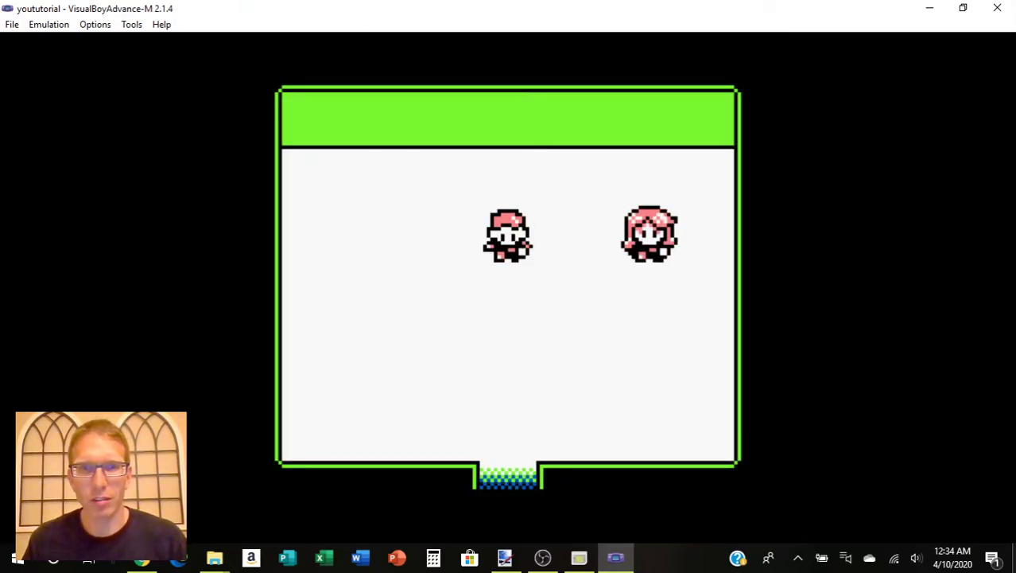
{"action": "key", "text": "Down"}
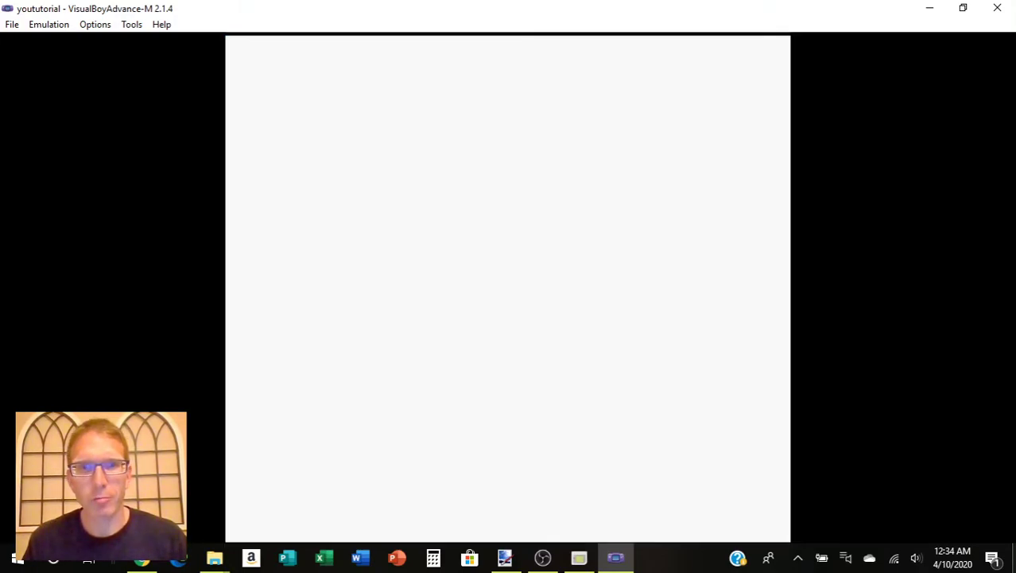
{"action": "key", "text": "Down"}
{"action": "key", "text": "Right"}
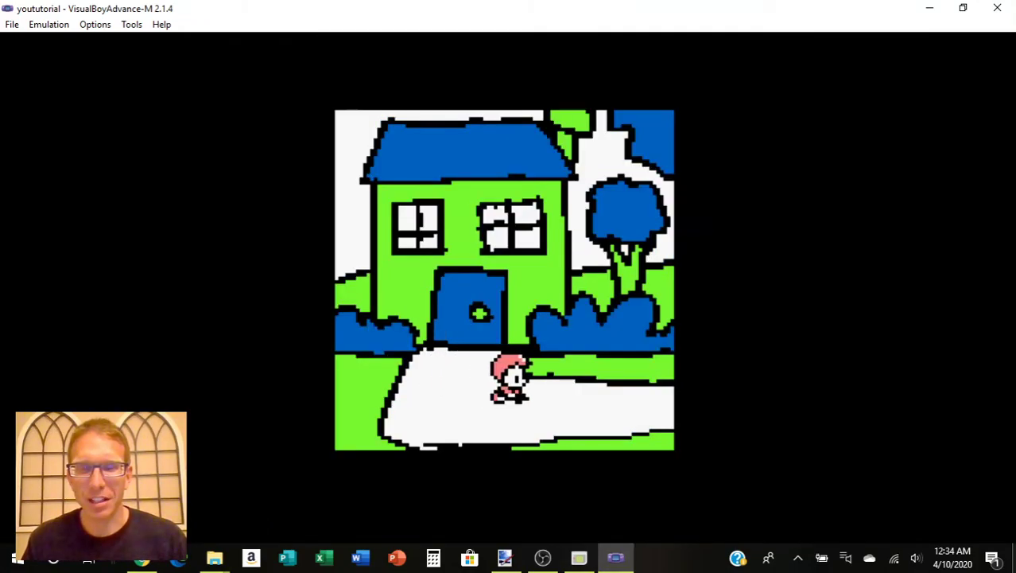
{"action": "key", "text": "Right"}
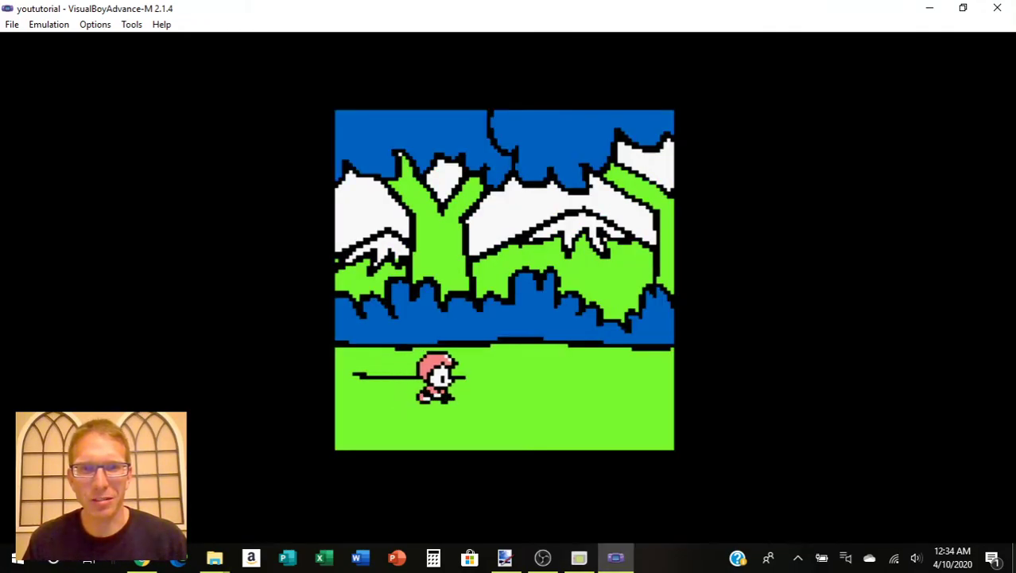
- Walk right through the forest areas, then back left and up into the house
{"action": "key", "text": "Right"}
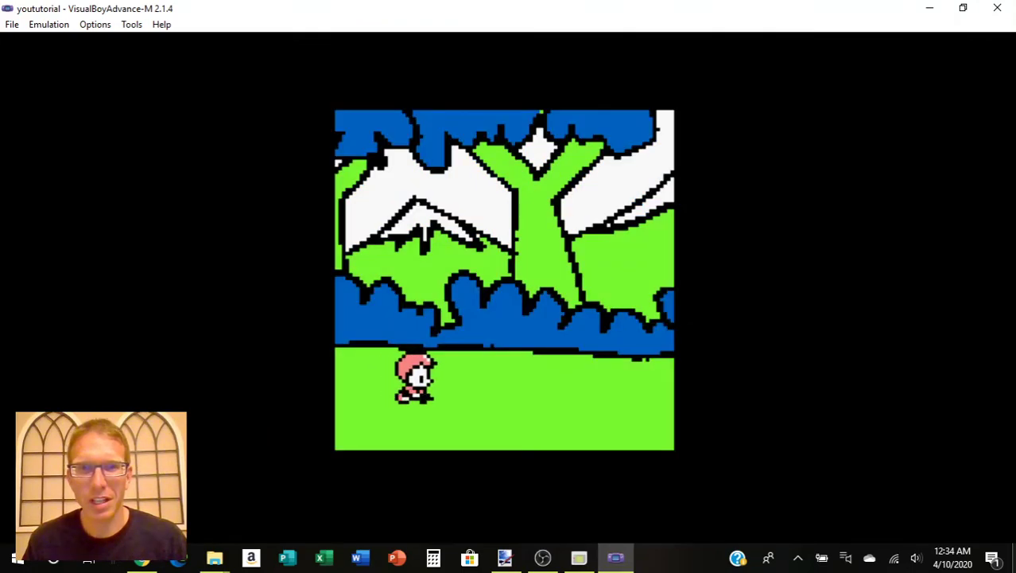
{"action": "key", "text": "Right"}
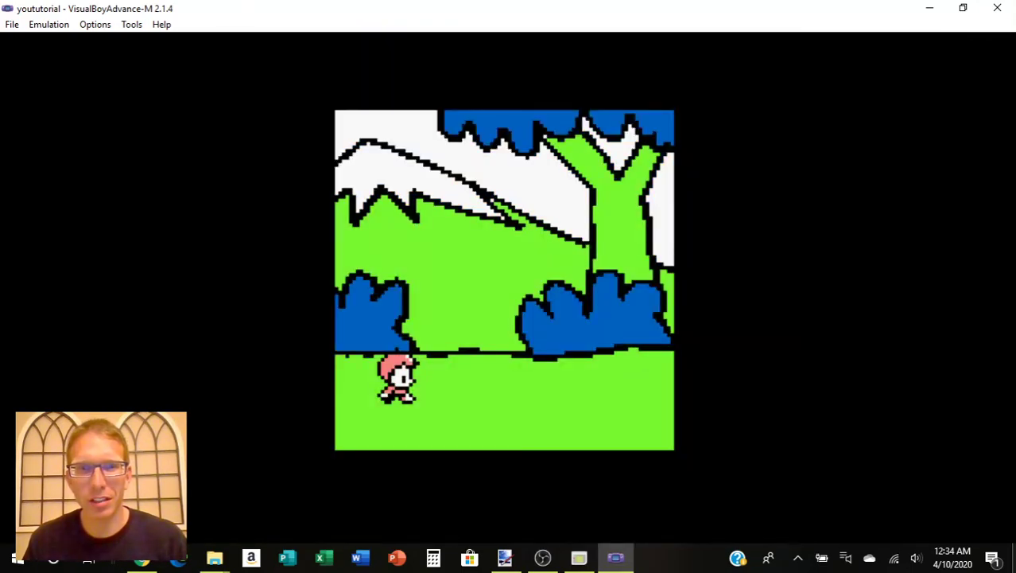
{"action": "key", "text": "Right"}
{"action": "key", "text": "Right"}
{"action": "key", "text": "Left"}
{"action": "key", "text": "Right"}
{"action": "key", "text": "Left"}
{"action": "key", "text": "Right"}
{"action": "key", "text": "Left"}
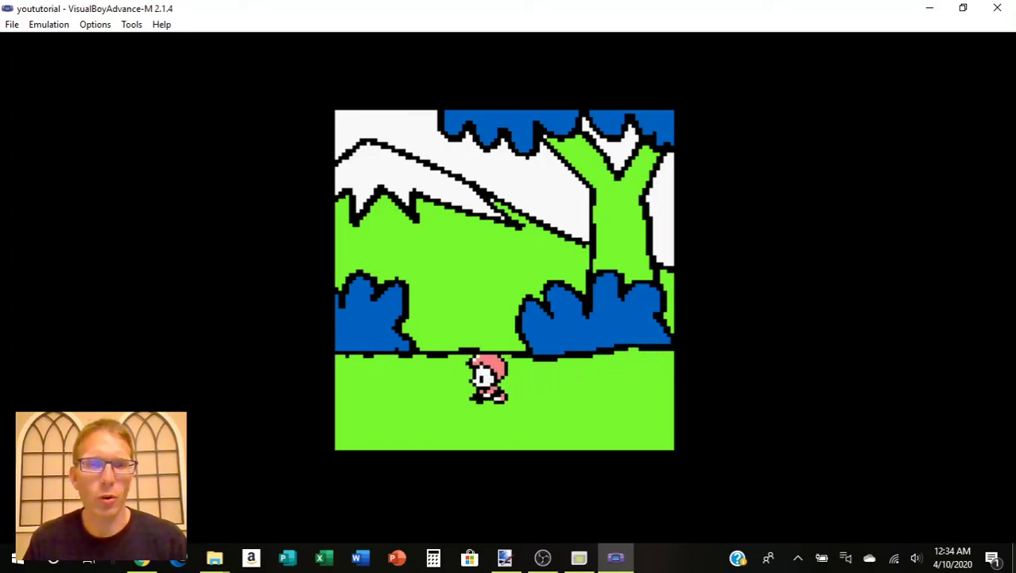
{"action": "key", "text": "Left"}
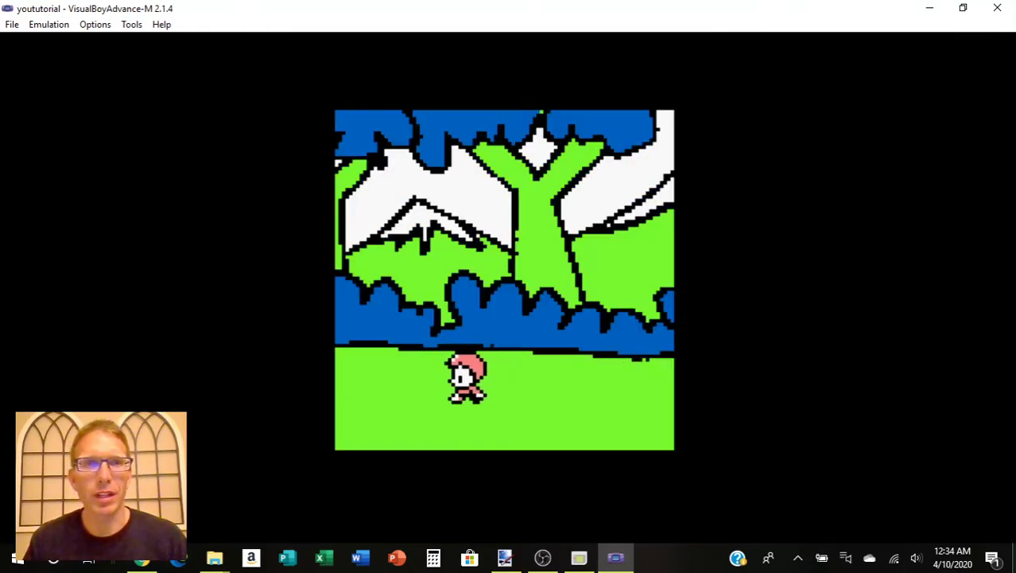
{"action": "key", "text": "Left"}
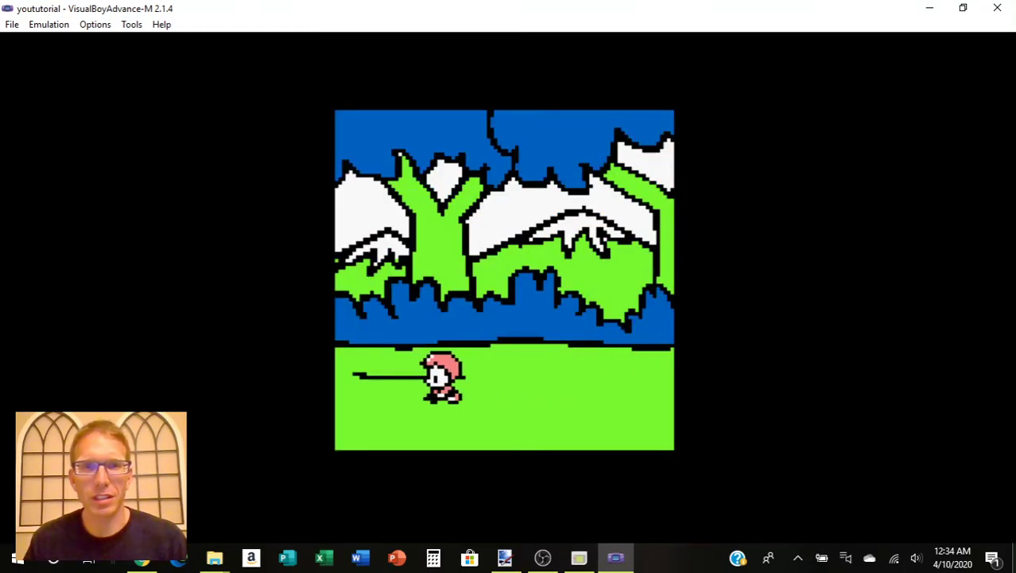
{"action": "key", "text": "Left"}
{"action": "key", "text": "Up"}
{"action": "key", "text": "Up"}
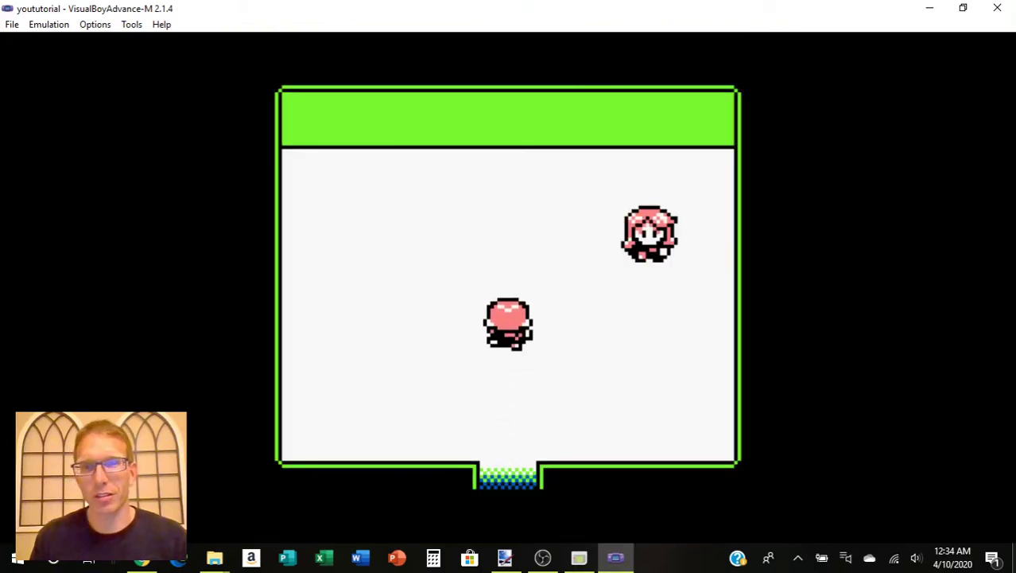
- Set Emulated system to Game Boy in the Game Boy settings and view Custom Colors
{"action": "left_click", "coordinate": [94, 25]}
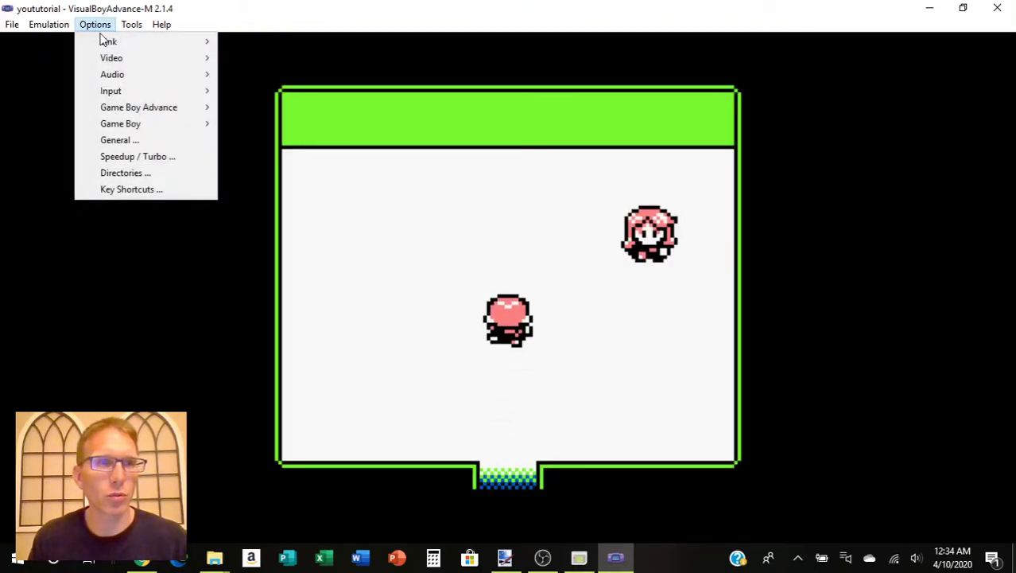
{"action": "mouse_move", "coordinate": [111, 129]}
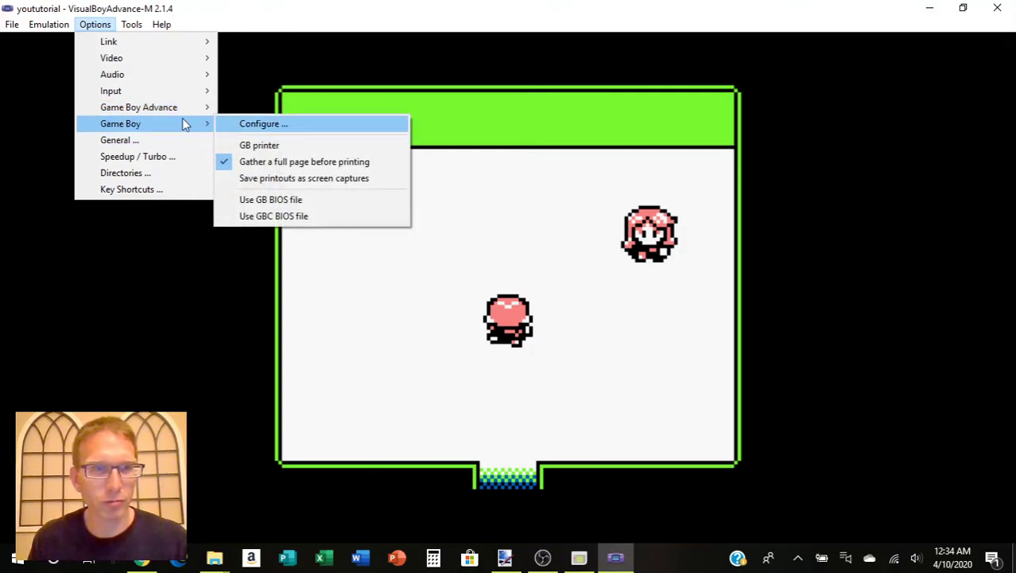
{"action": "left_click", "coordinate": [262, 125]}
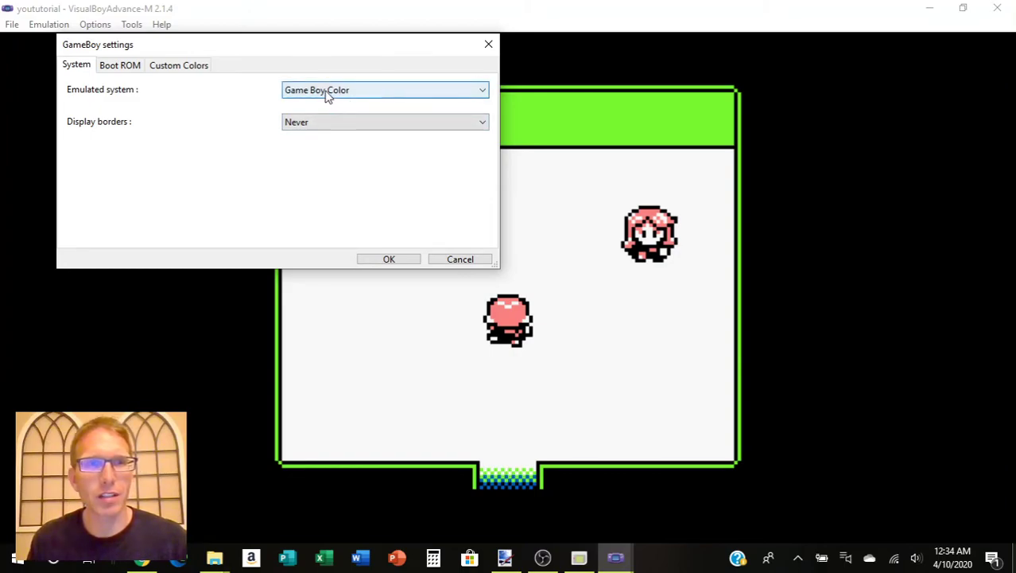
{"action": "left_click", "coordinate": [483, 94]}
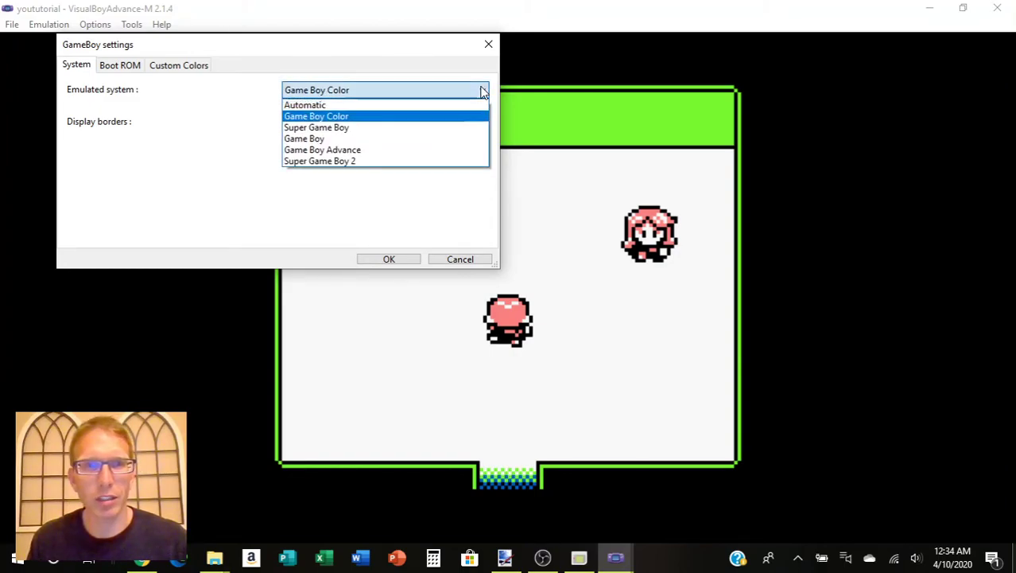
{"action": "left_click", "coordinate": [419, 140]}
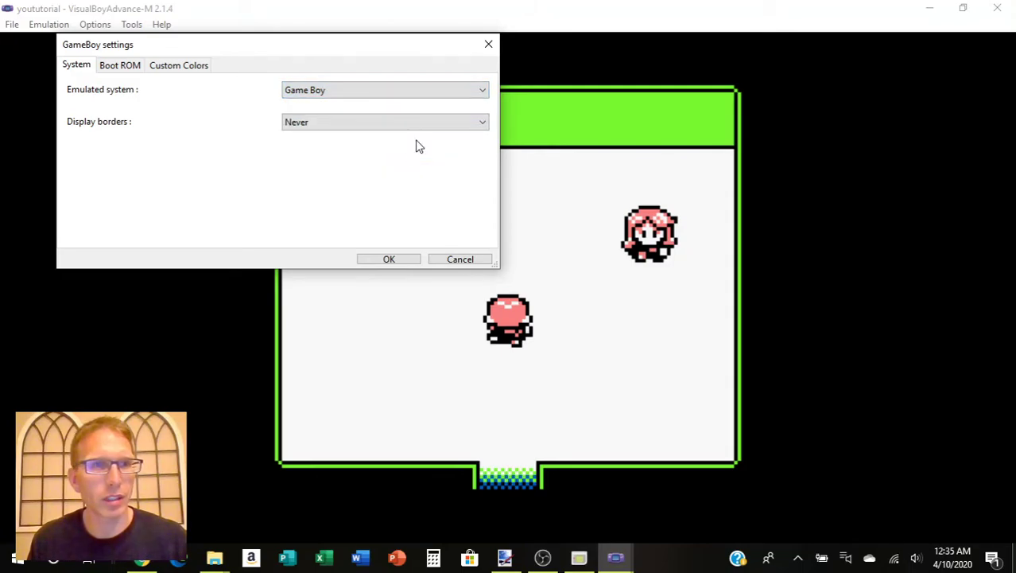
{"action": "left_click", "coordinate": [183, 68]}
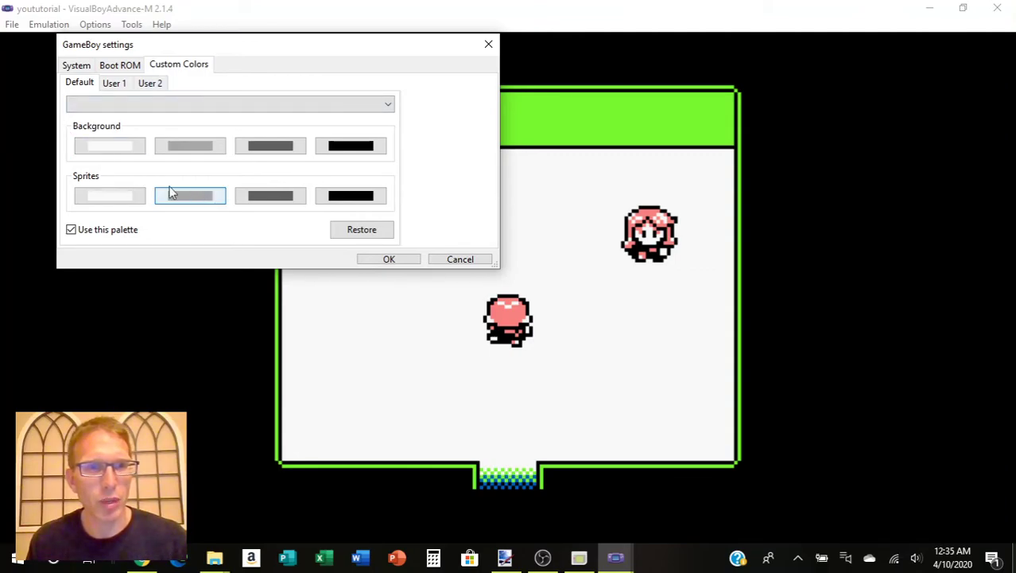
- Apply the grey palette, then walk the player out the door and right into the forest
{"action": "left_click", "coordinate": [381, 260]}
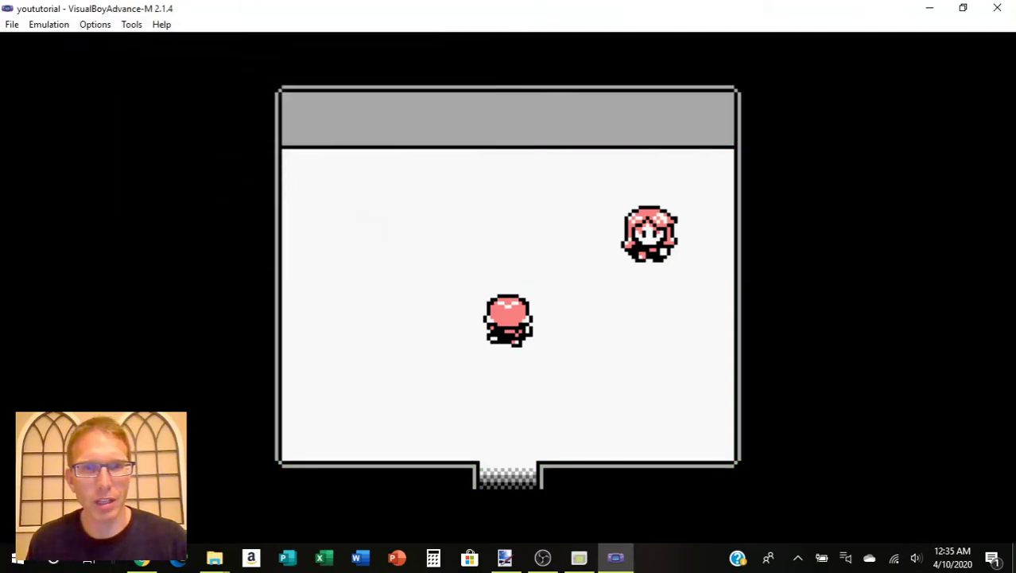
{"action": "key", "text": "Down"}
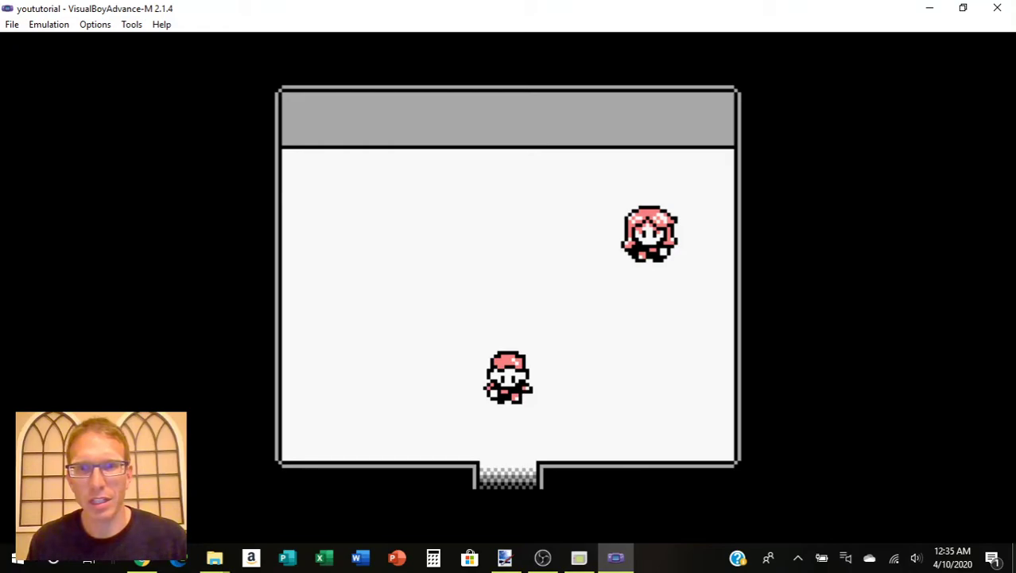
{"action": "key", "text": "Up"}
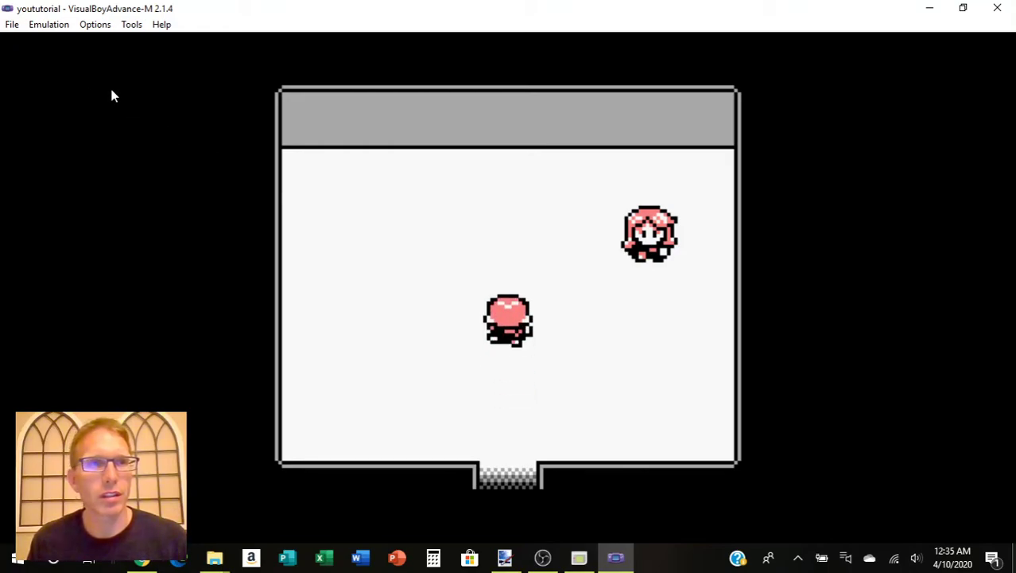
{"action": "key", "text": "Down"}
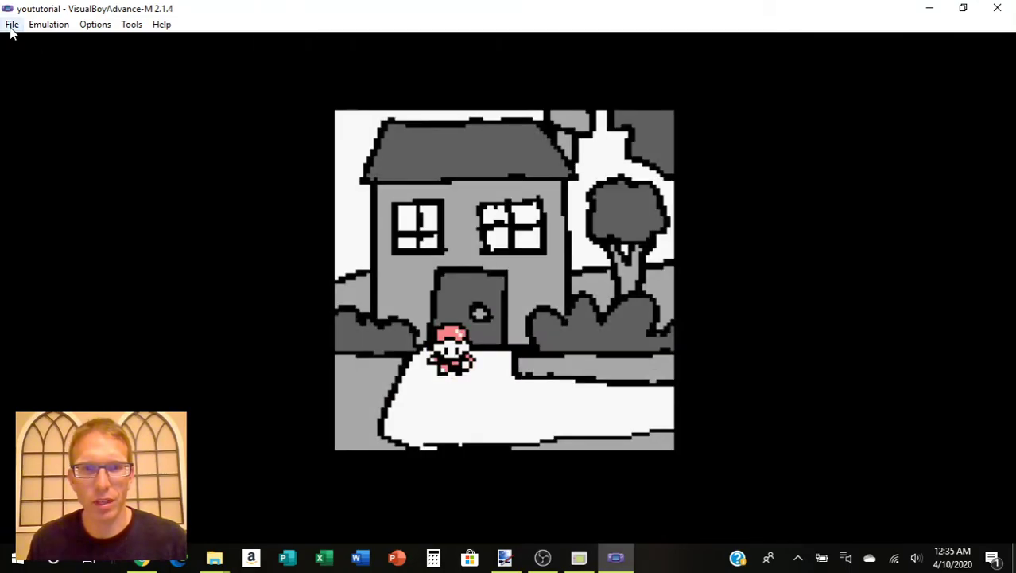
{"action": "key", "text": "Right"}
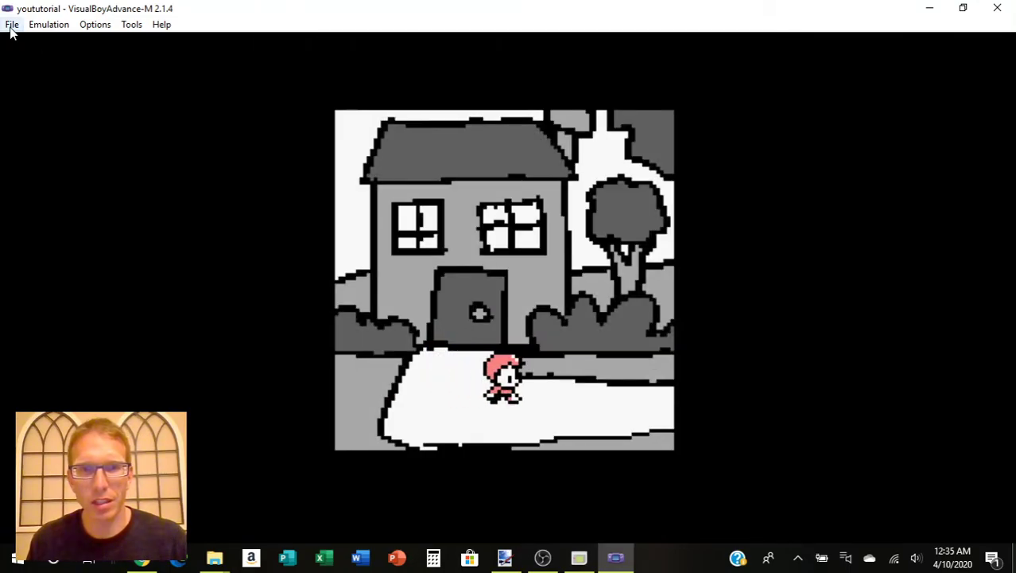
{"action": "key", "text": "Right"}
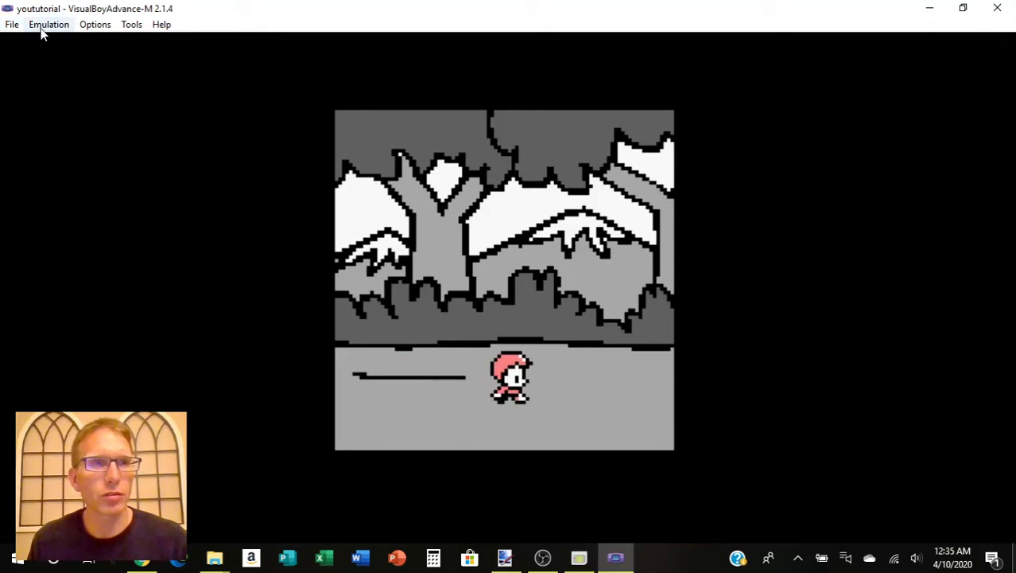
- Pick the Real GB Colors palette in the Game Boy custom colour settings
{"action": "left_click", "coordinate": [91, 25]}
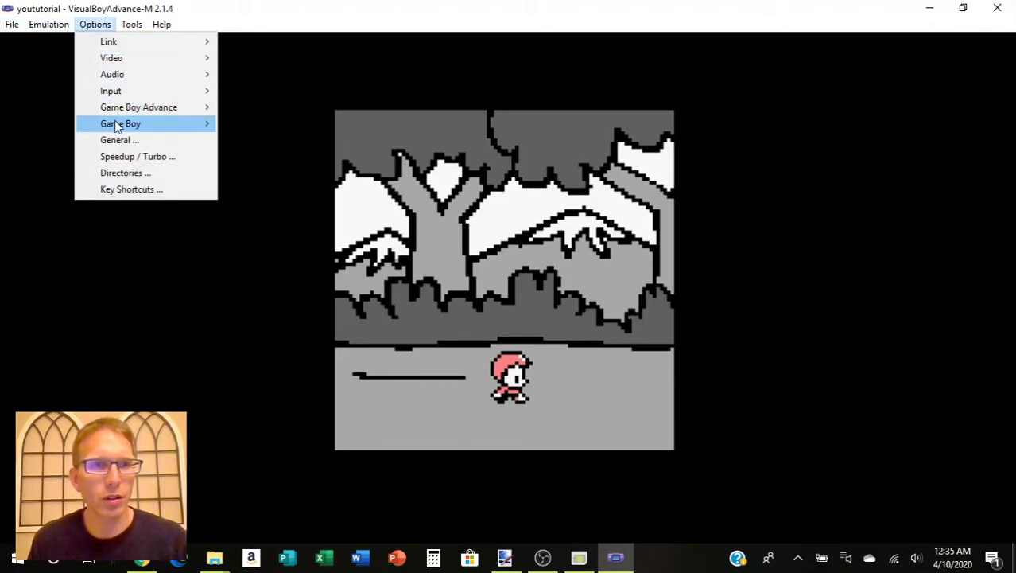
{"action": "mouse_move", "coordinate": [115, 126]}
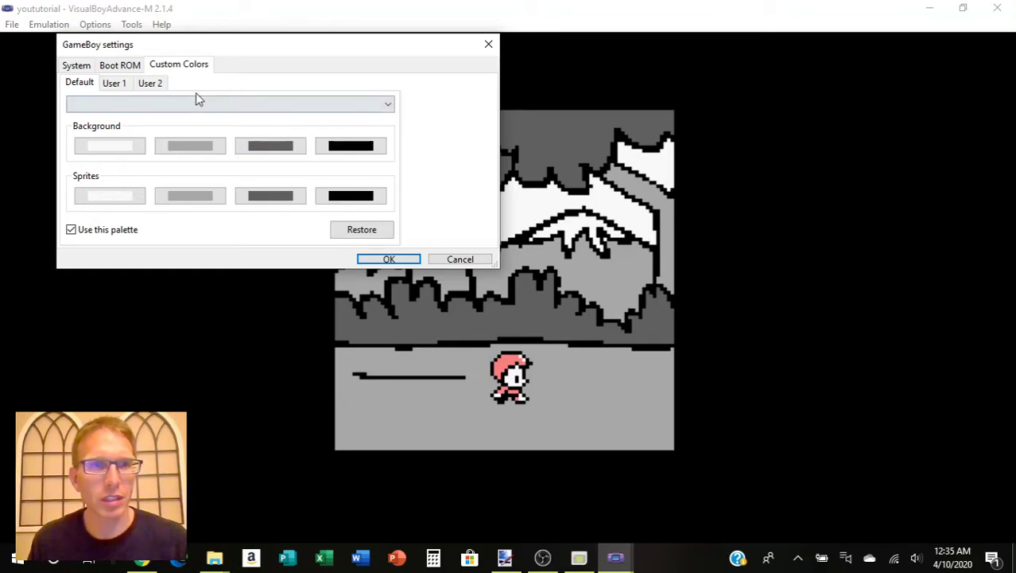
{"action": "left_click", "coordinate": [387, 108]}
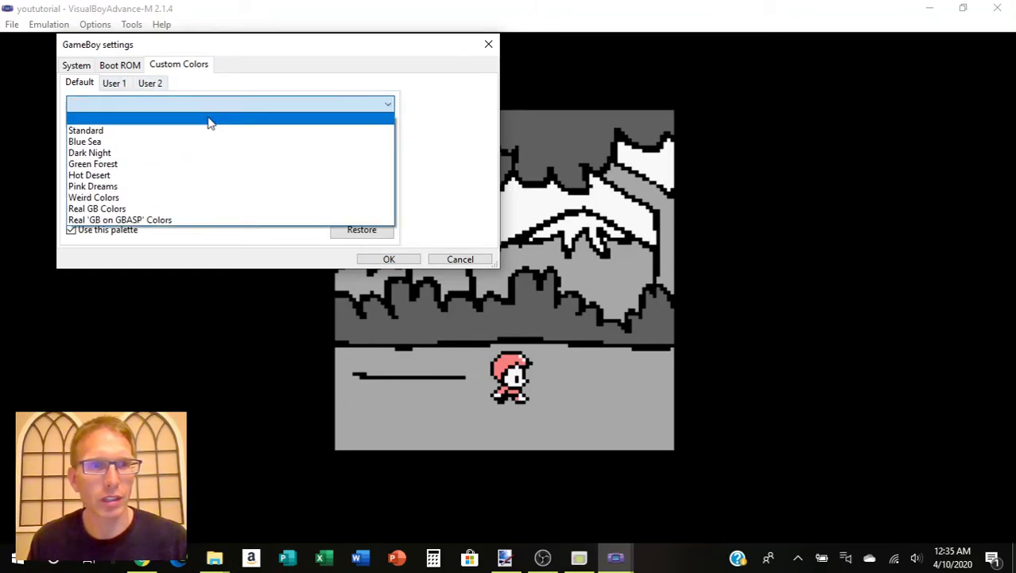
{"action": "left_click", "coordinate": [99, 209]}
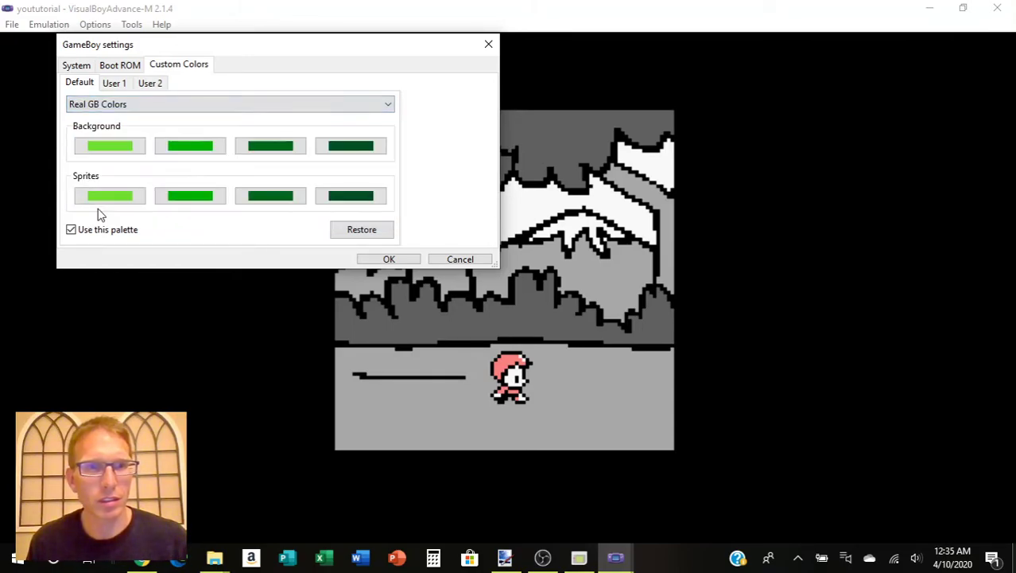
- Apply Real GB Colors, then switch the palette back to grey Standard
{"action": "left_click", "coordinate": [385, 259]}
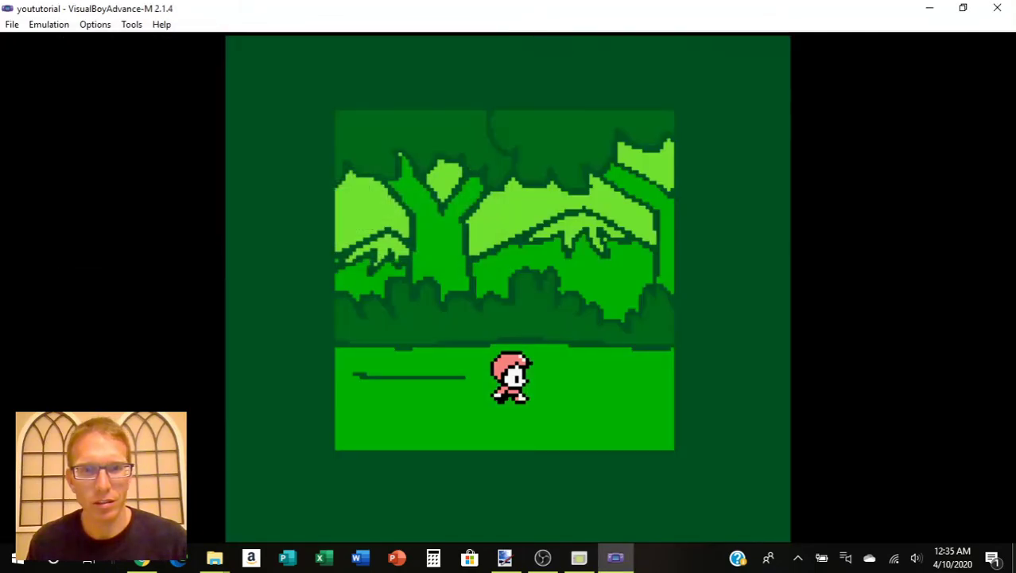
{"action": "left_click", "coordinate": [90, 26]}
{"action": "mouse_move", "coordinate": [109, 127]}
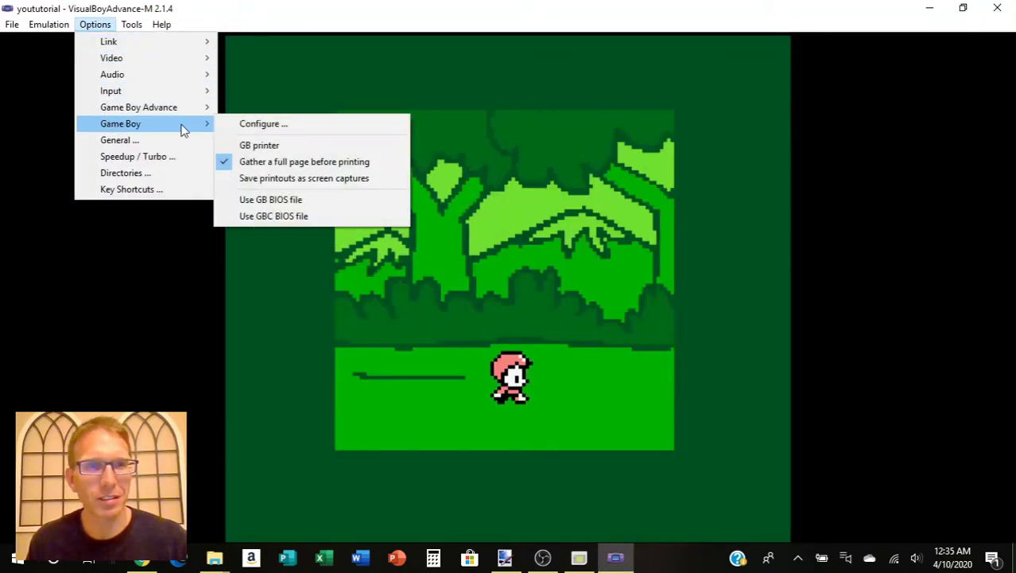
{"action": "left_click", "coordinate": [246, 126]}
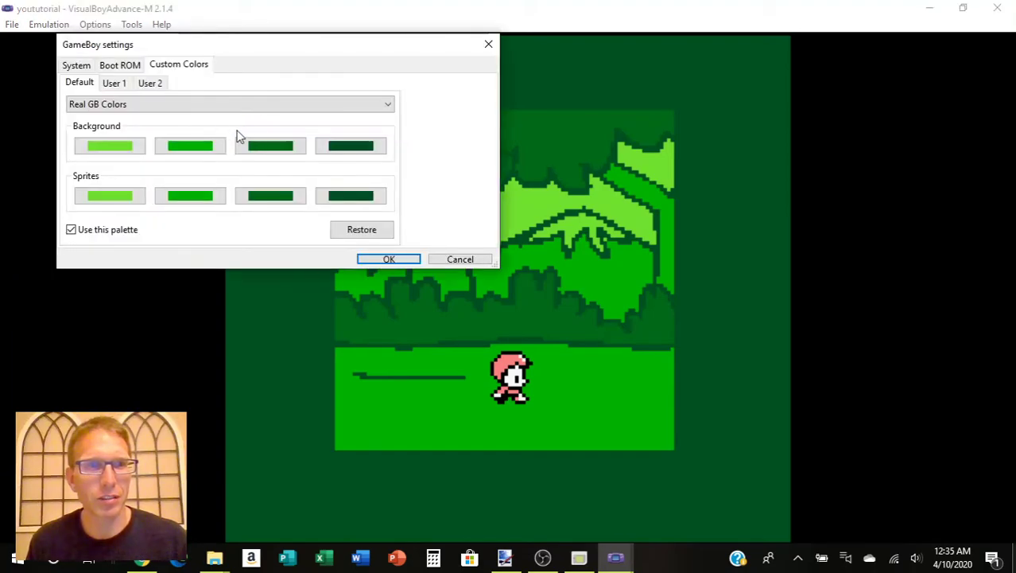
{"action": "left_click", "coordinate": [388, 107]}
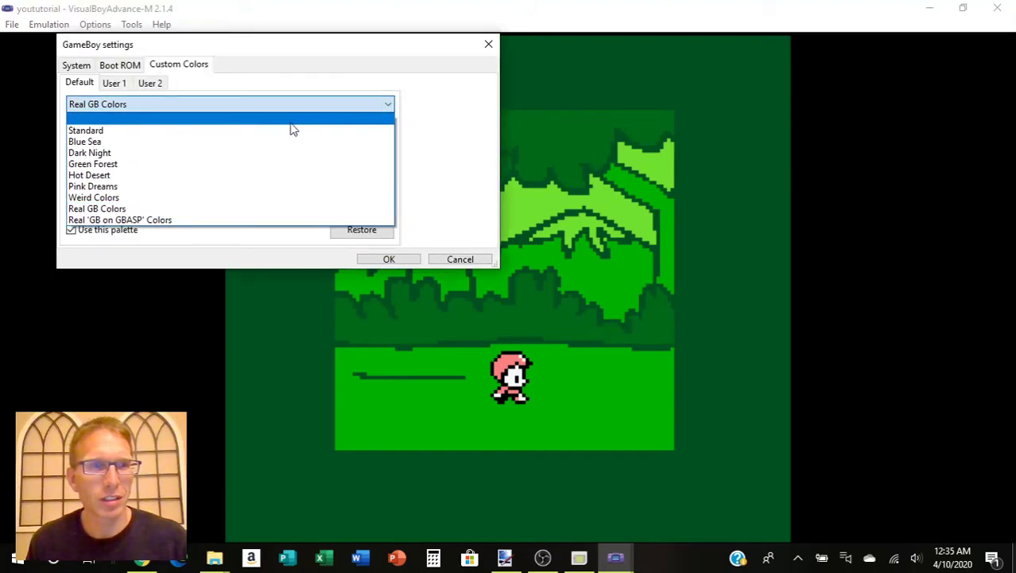
{"action": "left_click", "coordinate": [229, 132]}
{"action": "left_click", "coordinate": [389, 262]}
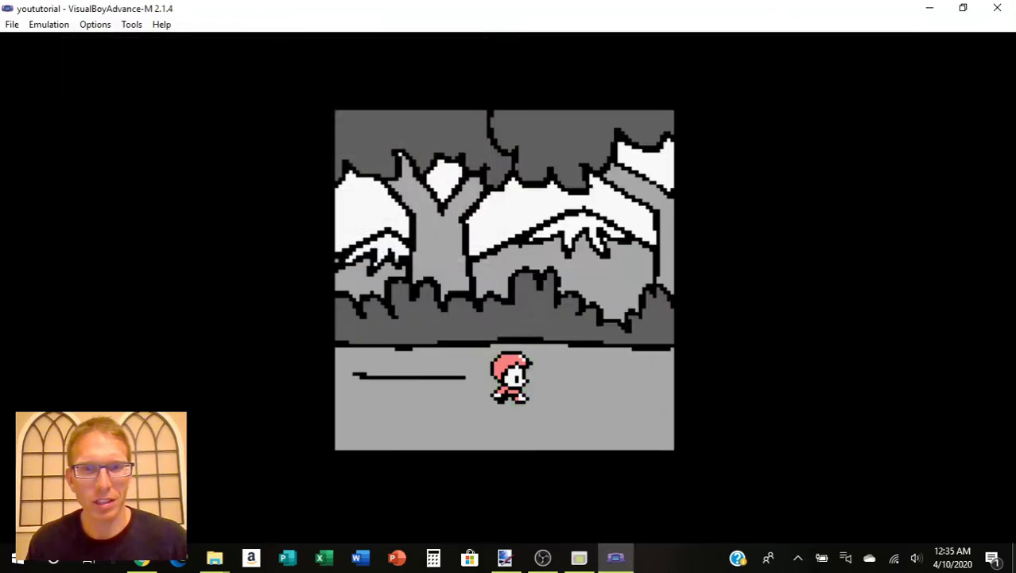
- Walk the player left out of the forest and up into the house's room
{"action": "key", "text": "Left"}
{"action": "key", "text": "Left"}
{"action": "key", "text": "Up"}
{"action": "key", "text": "Up"}
{"action": "key", "text": "Down"}
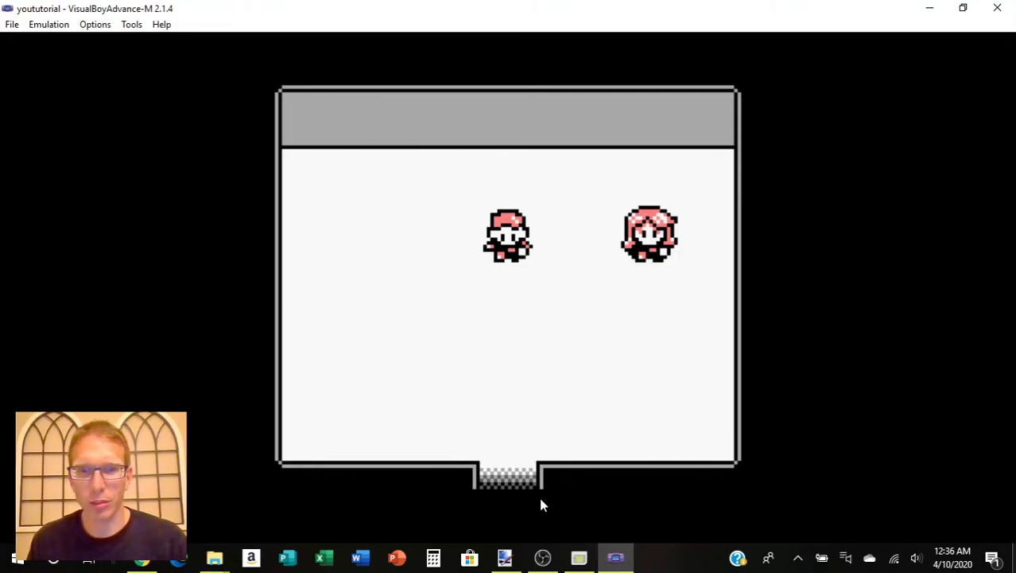
- Pause and resume the OBS recording, then minimise OBS to reveal File Explorer
{"action": "left_click", "coordinate": [543, 559]}
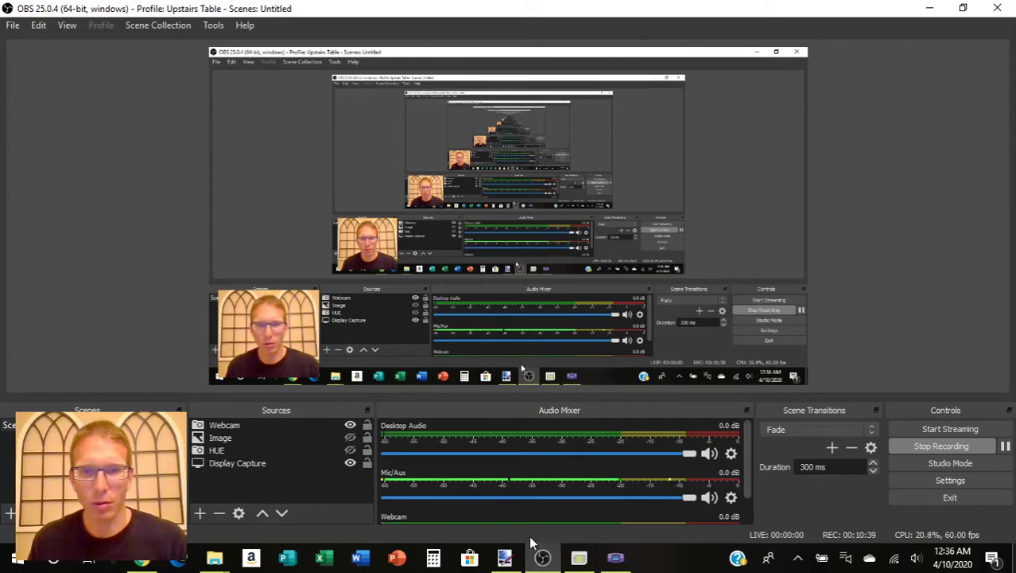
{"action": "left_click", "coordinate": [1006, 450]}
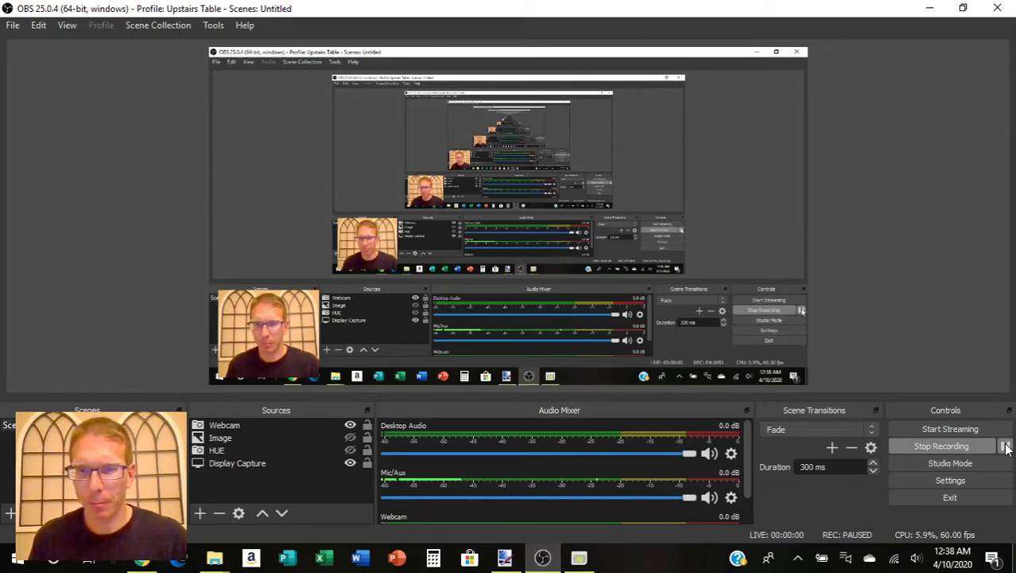
{"action": "left_click", "coordinate": [1006, 447]}
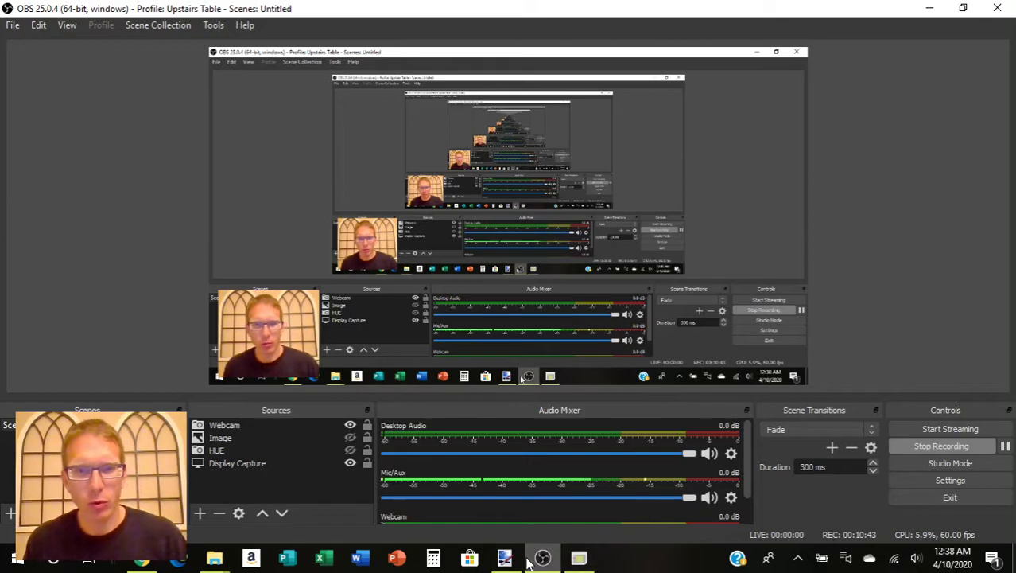
{"action": "left_click", "coordinate": [929, 10]}
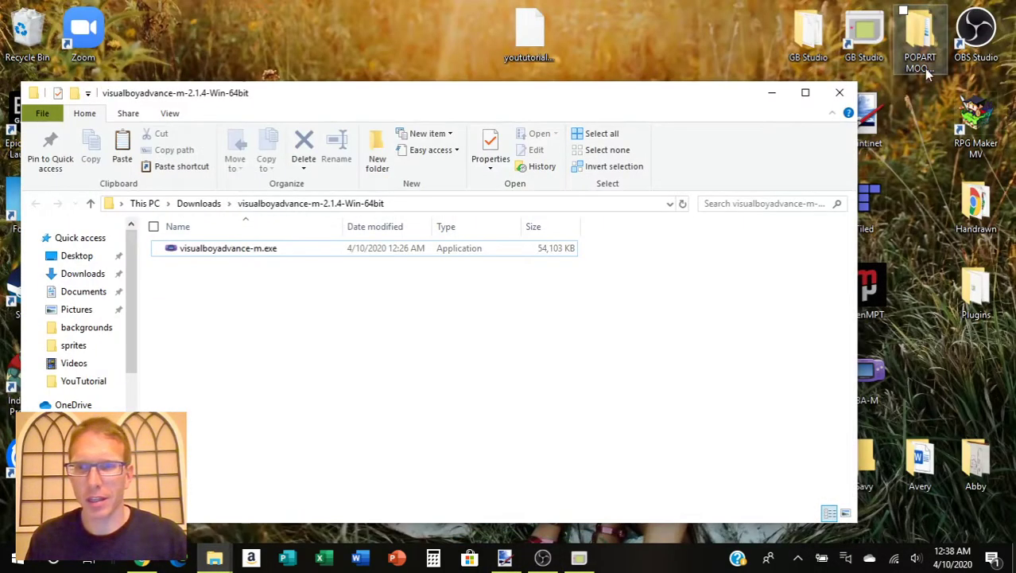
- Launch VisualBoyAdvance-M with no game from the VBA-M desktop shortcut
{"action": "left_click", "coordinate": [871, 378]}
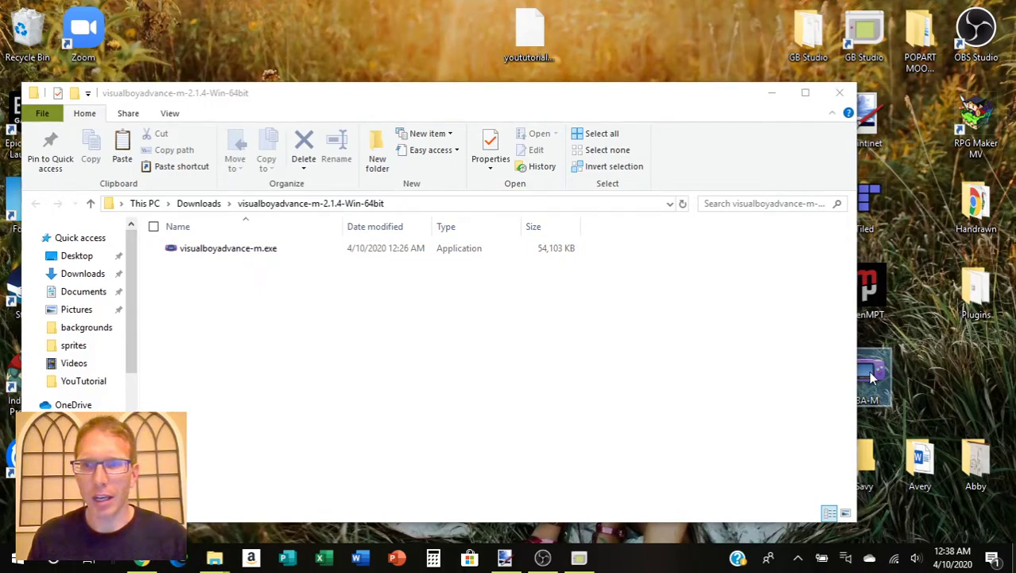
{"action": "double_click", "coordinate": [871, 378]}
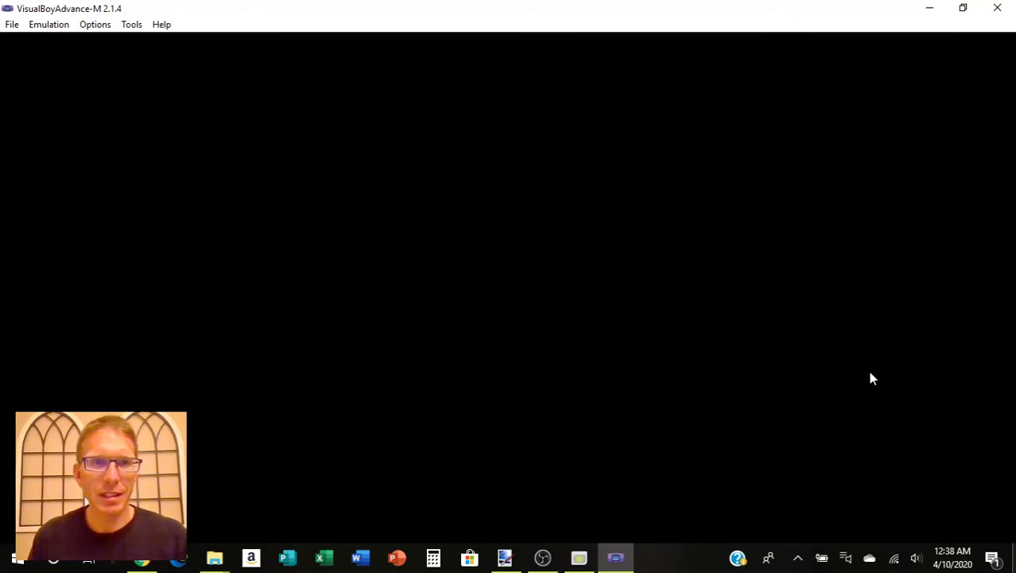
- Load yoututorial.gb from the emulator's recent games list
{"action": "left_click", "coordinate": [12, 24]}
{"action": "mouse_move", "coordinate": [49, 94]}
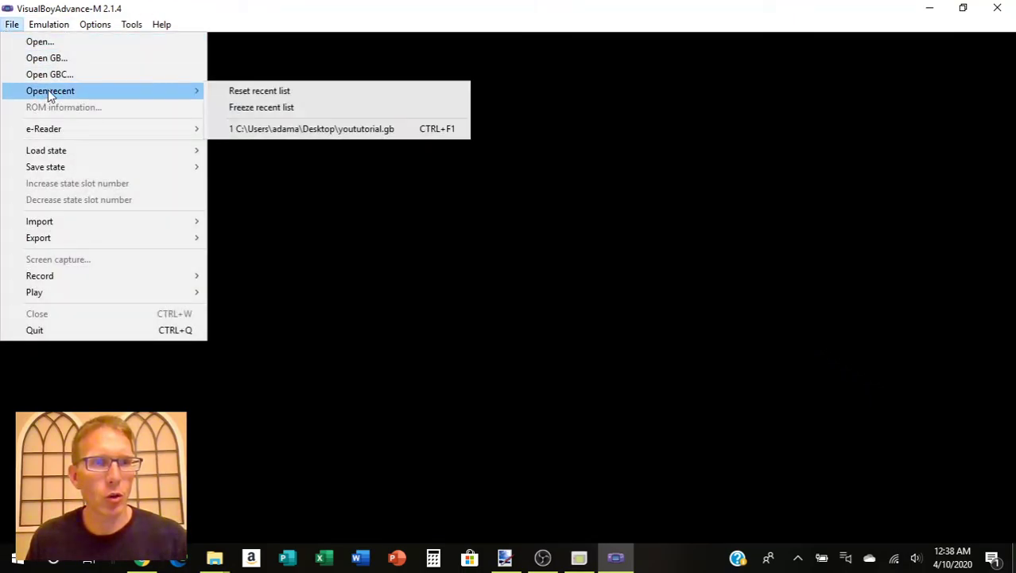
{"action": "left_click", "coordinate": [269, 129]}
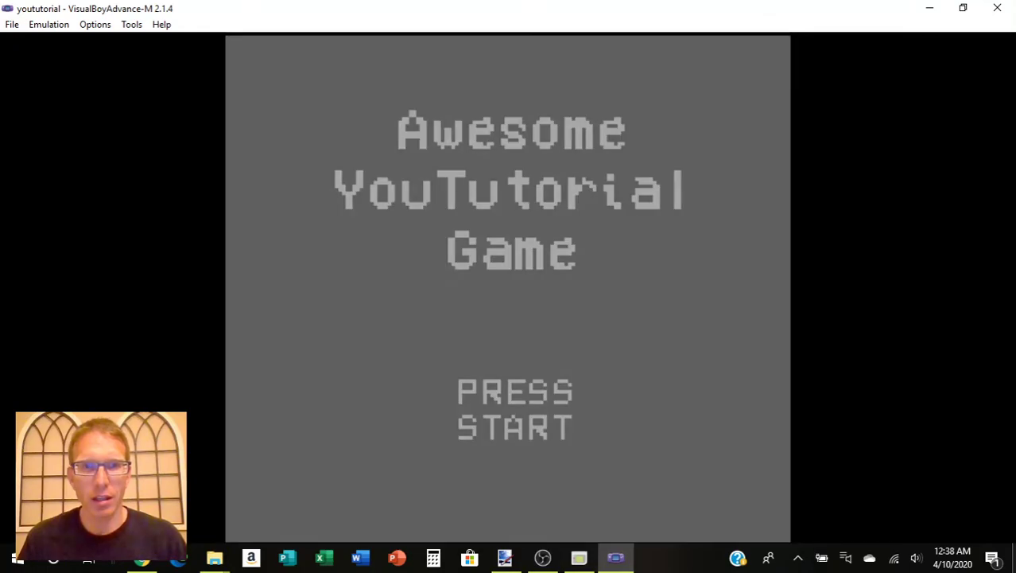
- Start a new game, talk to the other character and answer Yes to finding the cat
{"action": "key", "text": "Return"}
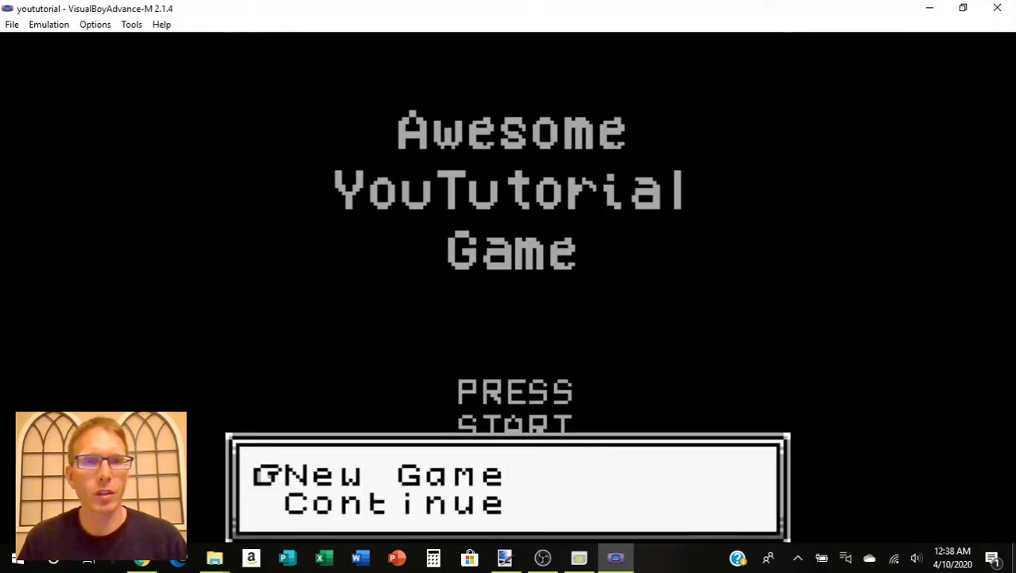
{"action": "key", "text": "z"}
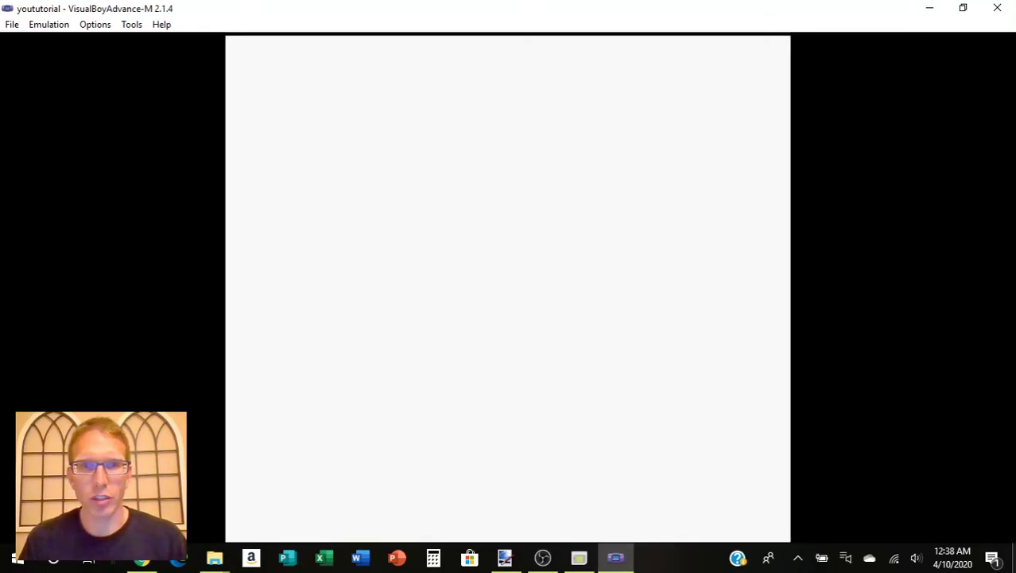
{"action": "key", "text": "Right"}
{"action": "key", "text": "z"}
{"action": "key", "text": "z"}
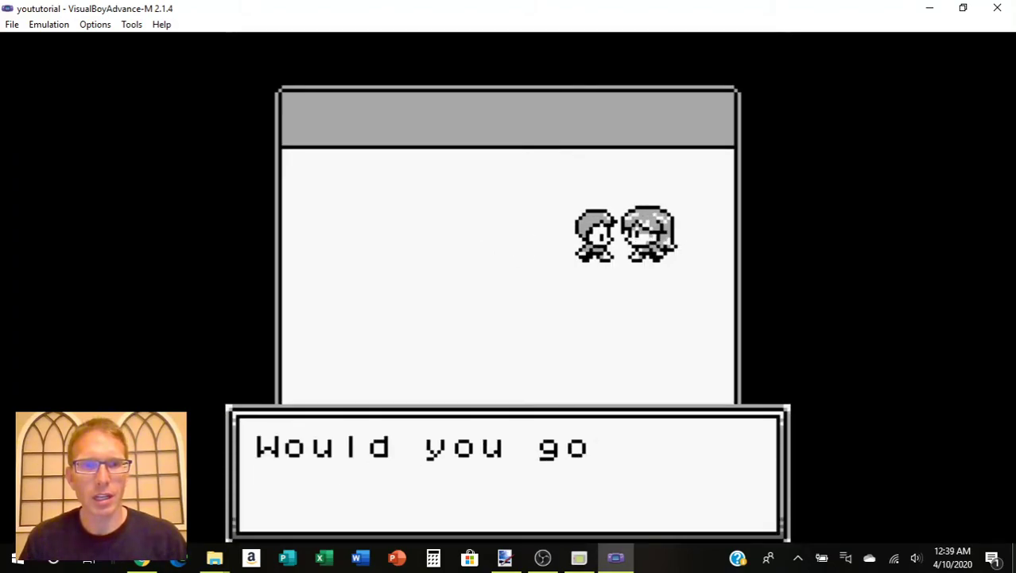
{"action": "key", "text": "z"}
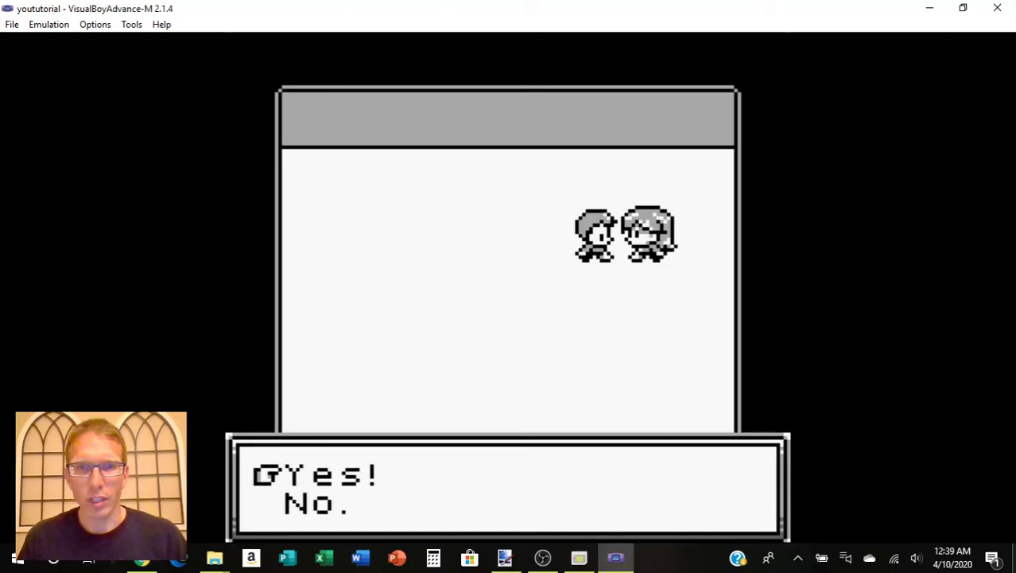
{"action": "key", "text": "z"}
{"action": "key", "text": "z"}
{"action": "key", "text": "Left"}
{"action": "key", "text": "Left"}
- Walk out the doorway into the forest and agree to take the cat home
{"action": "key", "text": "Down"}
{"action": "key", "text": "Right"}
{"action": "key", "text": "Down"}
{"action": "key", "text": "Right"}
{"action": "key", "text": "Right"}
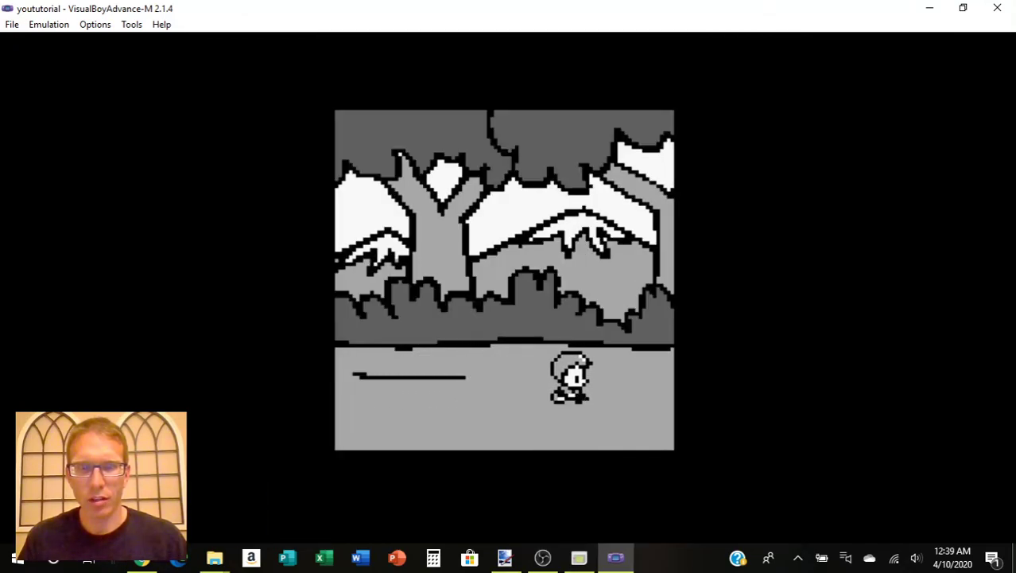
{"action": "key", "text": "Right"}
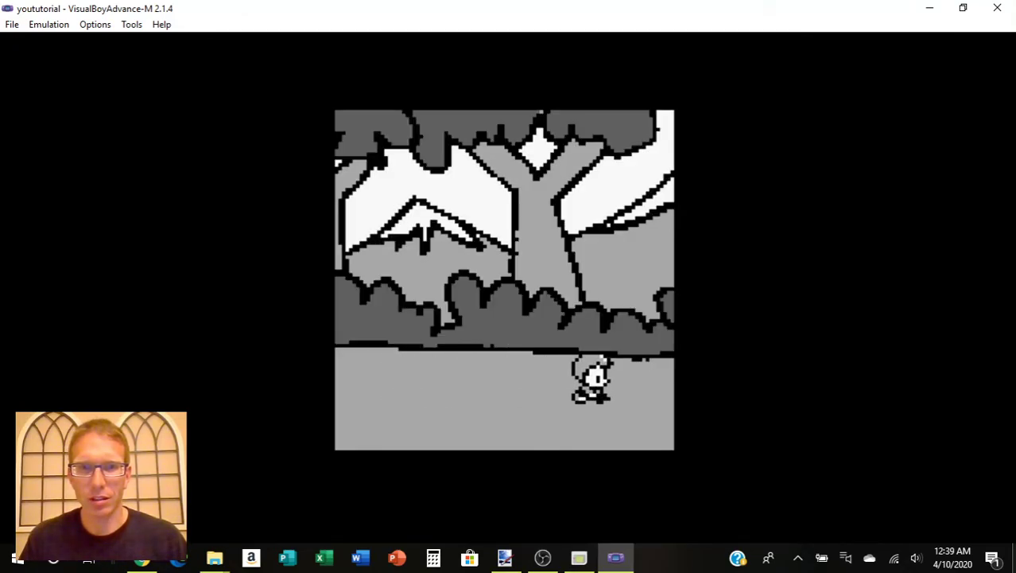
{"action": "key", "text": "Right"}
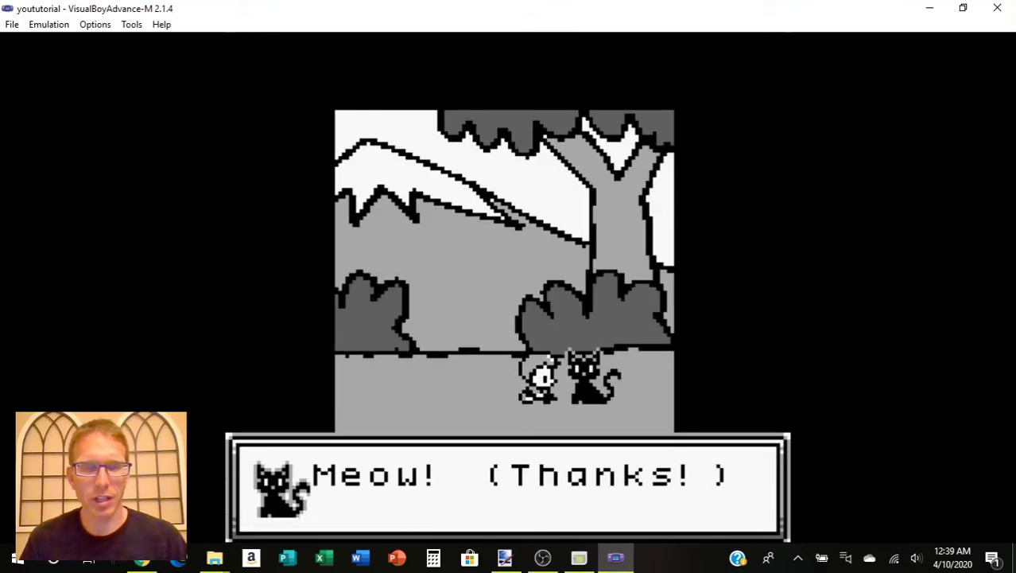
{"action": "key", "text": "z"}
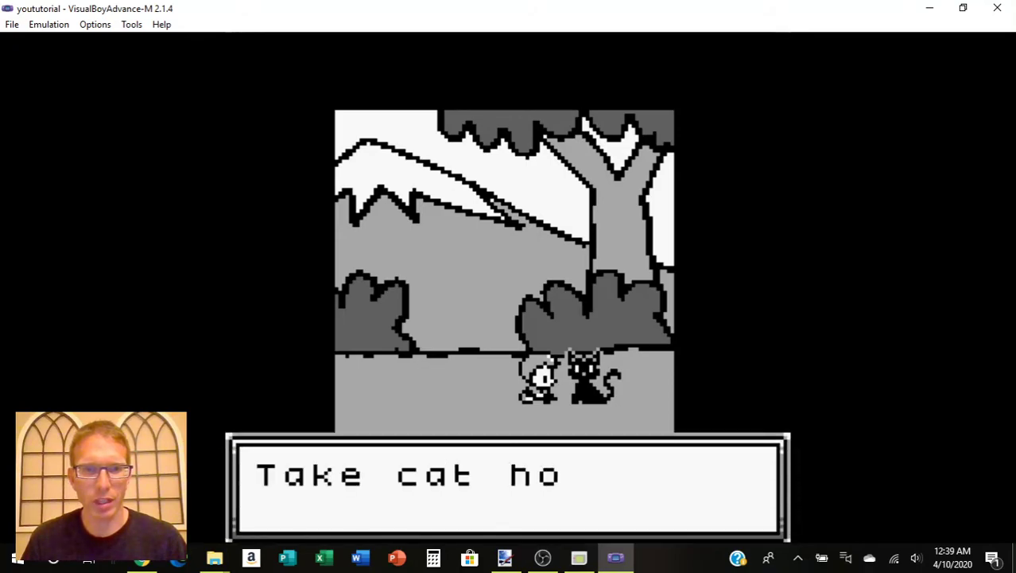
{"action": "key", "text": "z"}
{"action": "key", "text": "Left"}
- Walk the cat back into the house, talk to the person, then talk to the cat
{"action": "key", "text": "Left"}
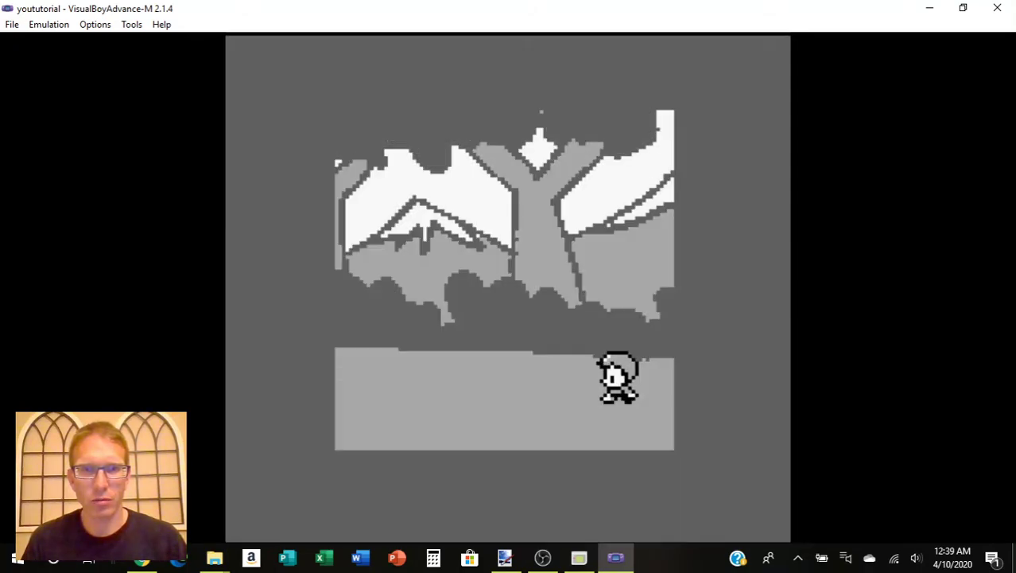
{"action": "key", "text": "Left"}
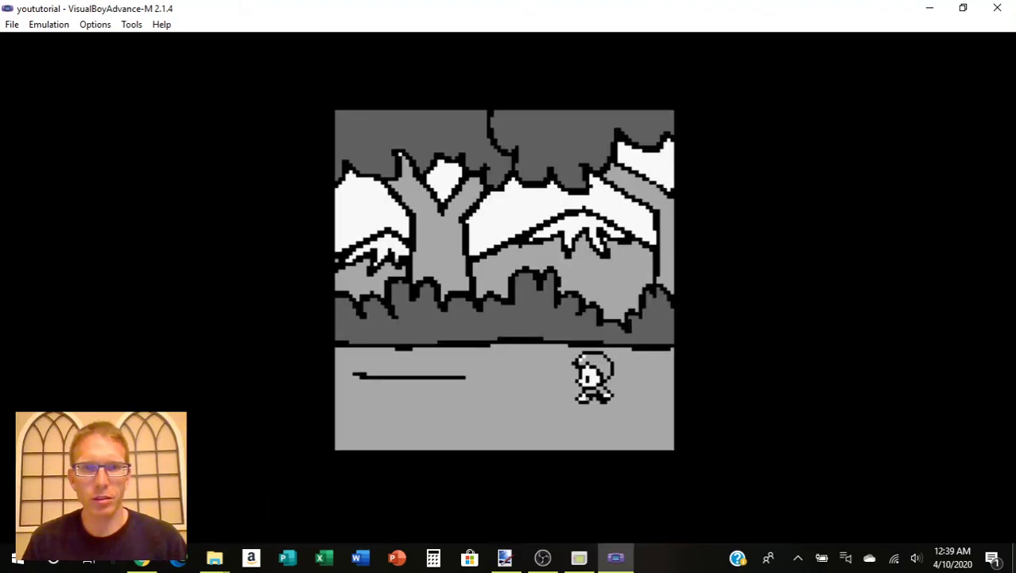
{"action": "key", "text": "Left"}
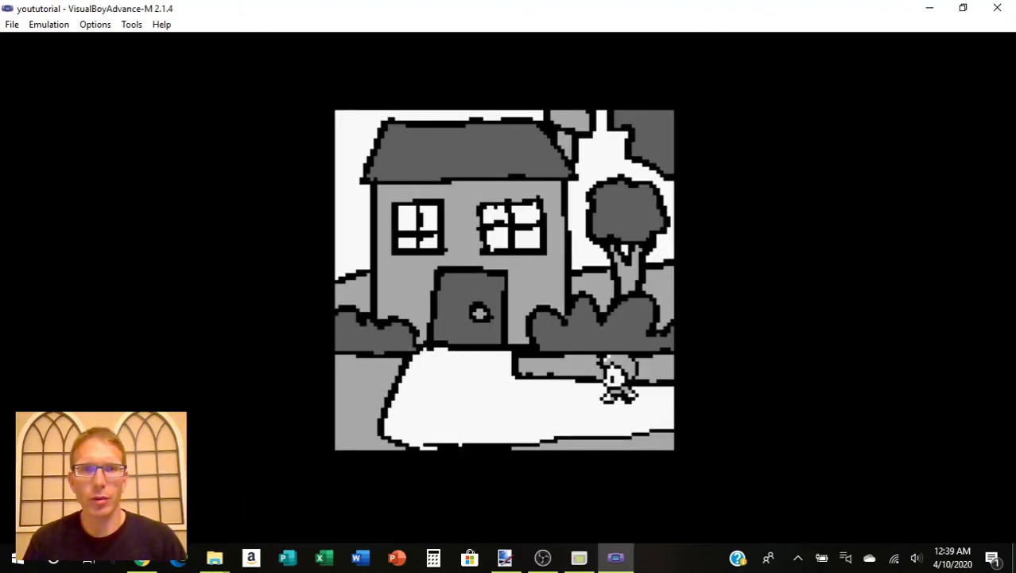
{"action": "key", "text": "Up"}
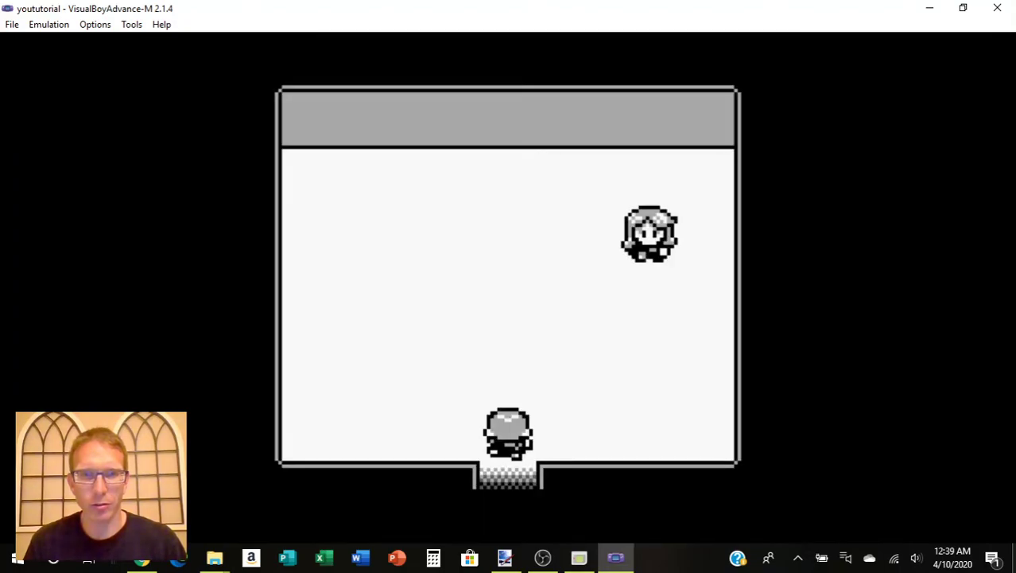
{"action": "key", "text": "Up"}
{"action": "key", "text": "Right"}
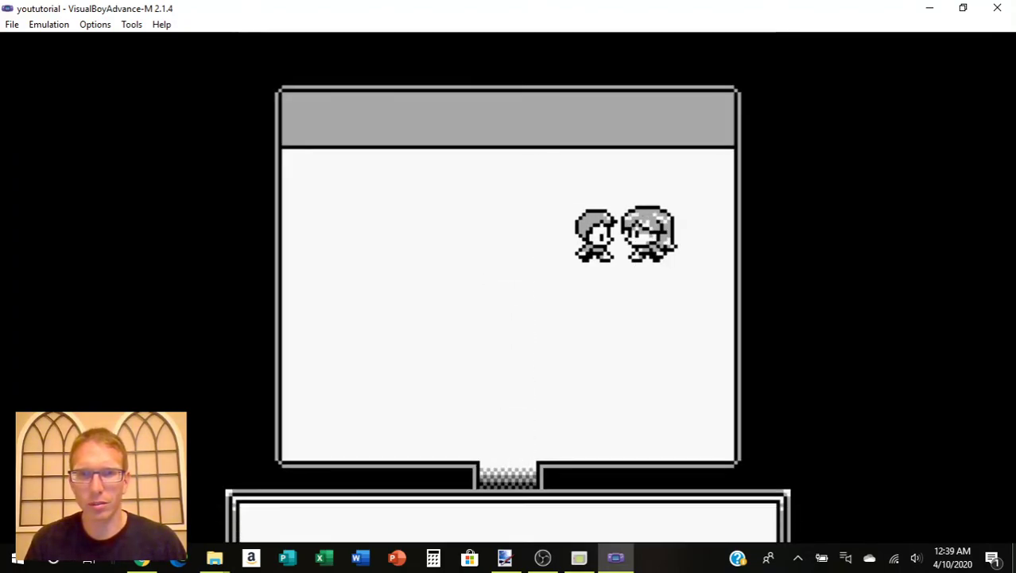
{"action": "key", "text": "z"}
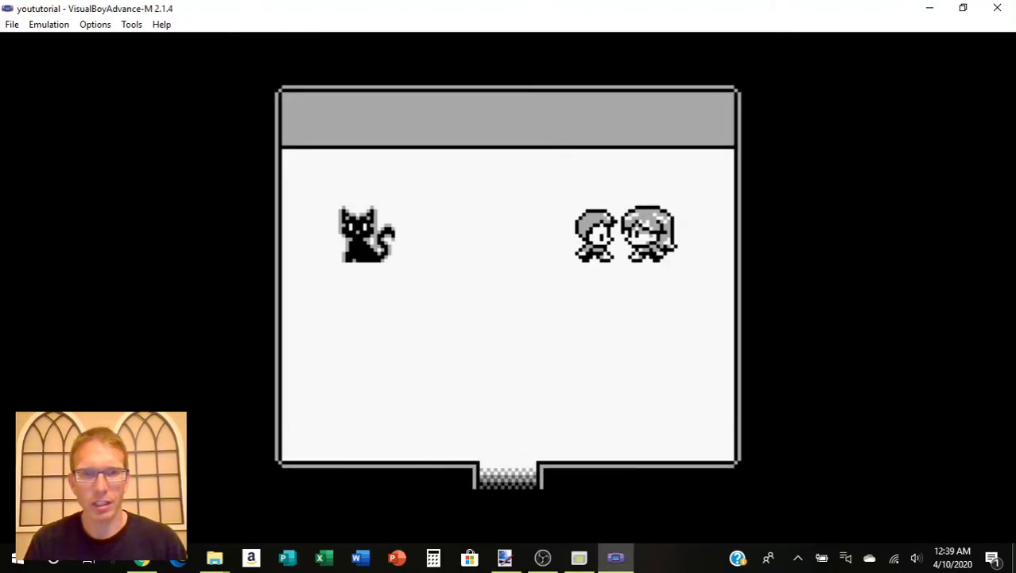
{"action": "key", "text": "Left"}
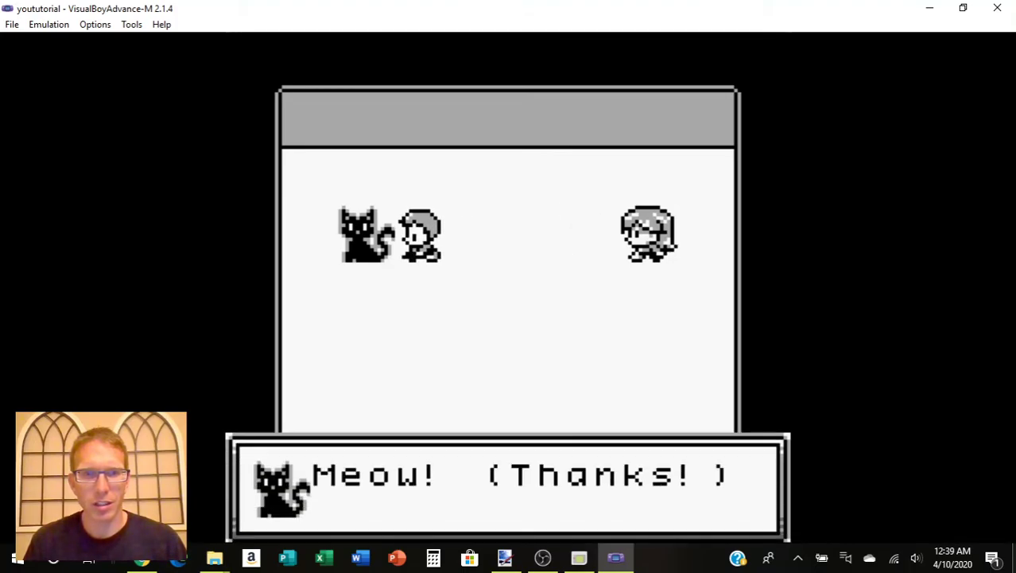
{"action": "key", "text": "z"}
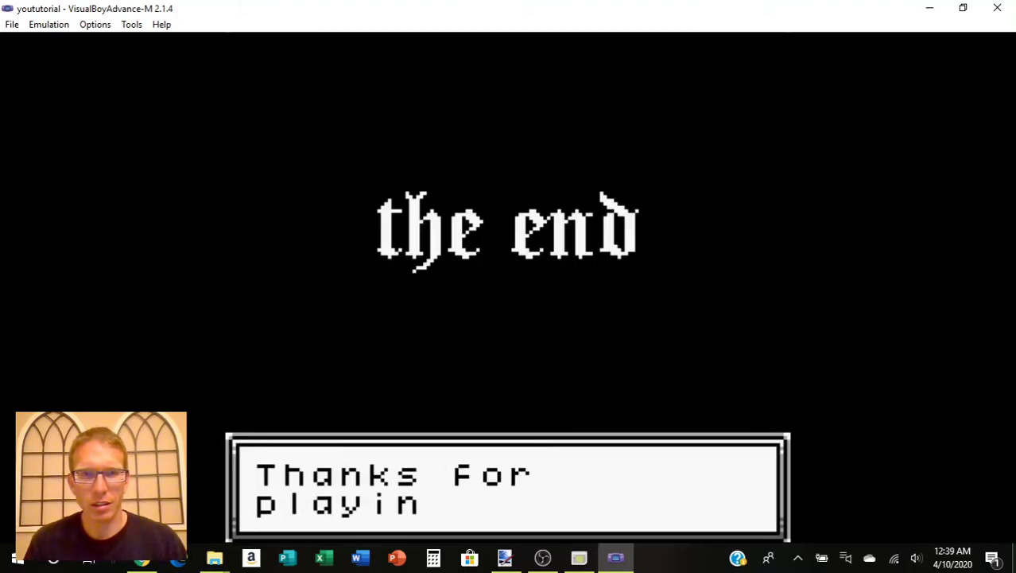
- Pass the thanks-for-playing message, stay on the end screen, then choose to restart the game
{"action": "key", "text": "z"}
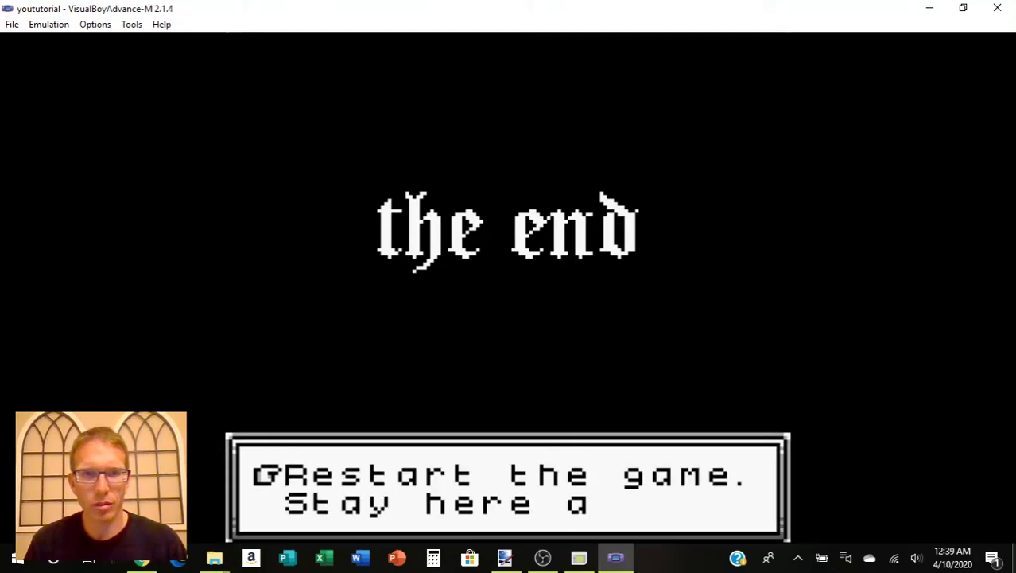
{"action": "key", "text": "Down"}
{"action": "key", "text": "z"}
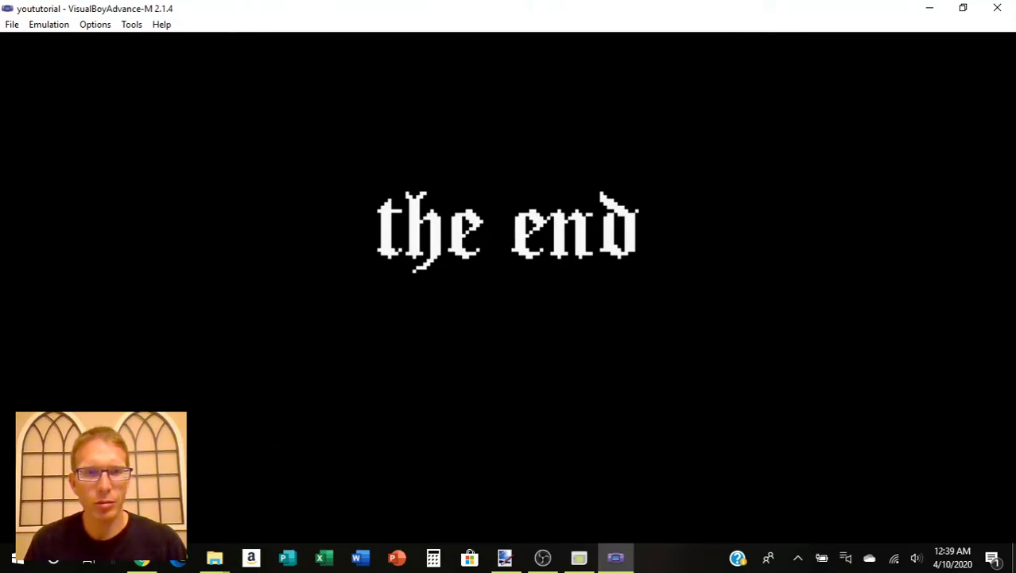
{"action": "key", "text": "z"}
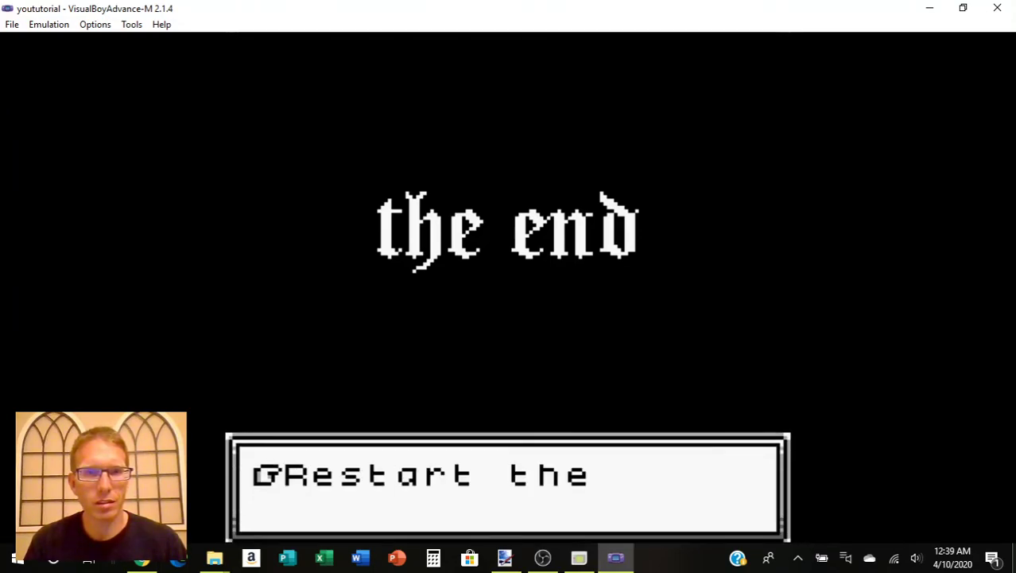
{"action": "key", "text": "z"}
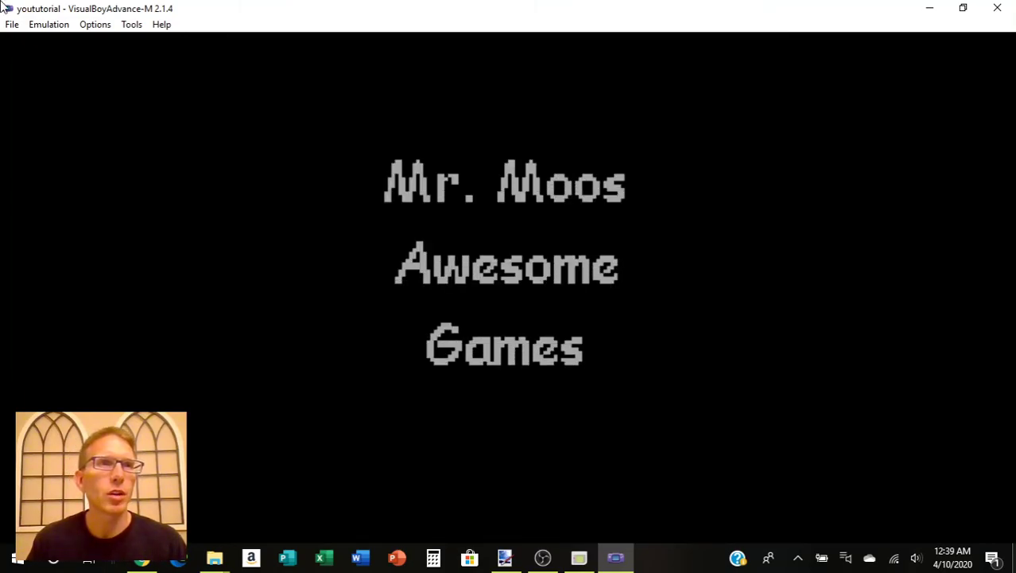
{"action": "left_click", "coordinate": [95, 24]}
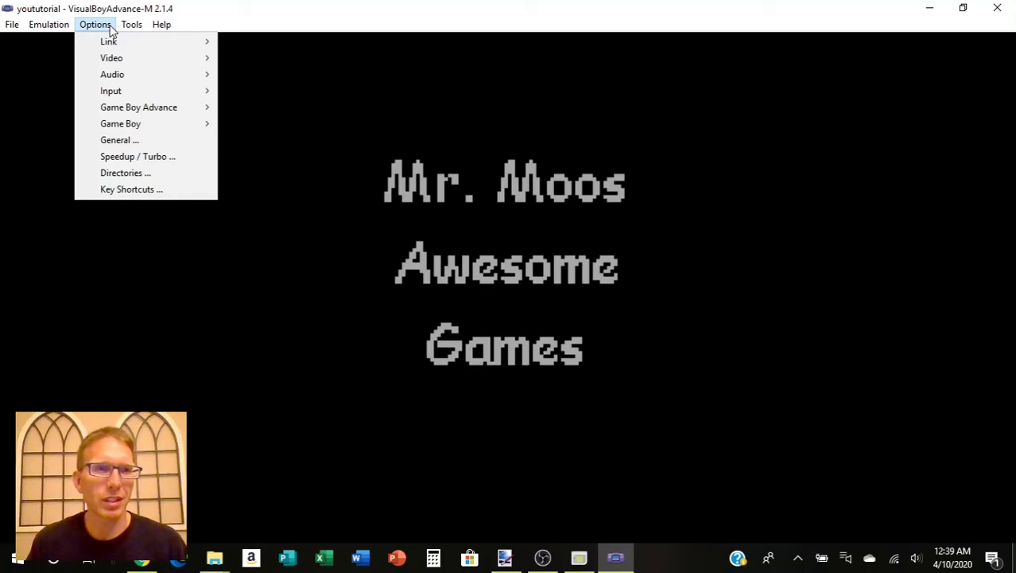
{"action": "mouse_move", "coordinate": [16, 27]}
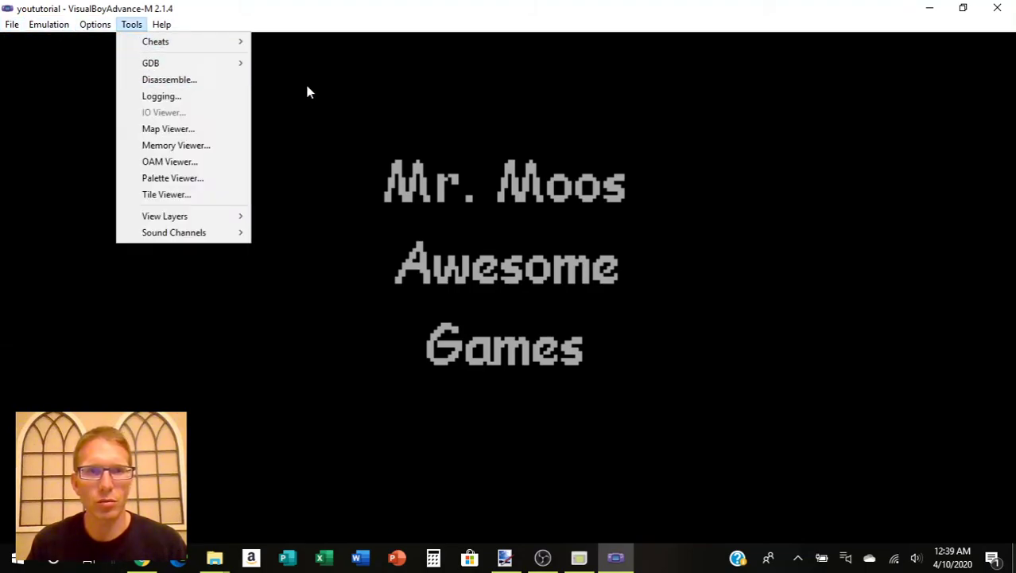
{"action": "left_click", "coordinate": [307, 93]}
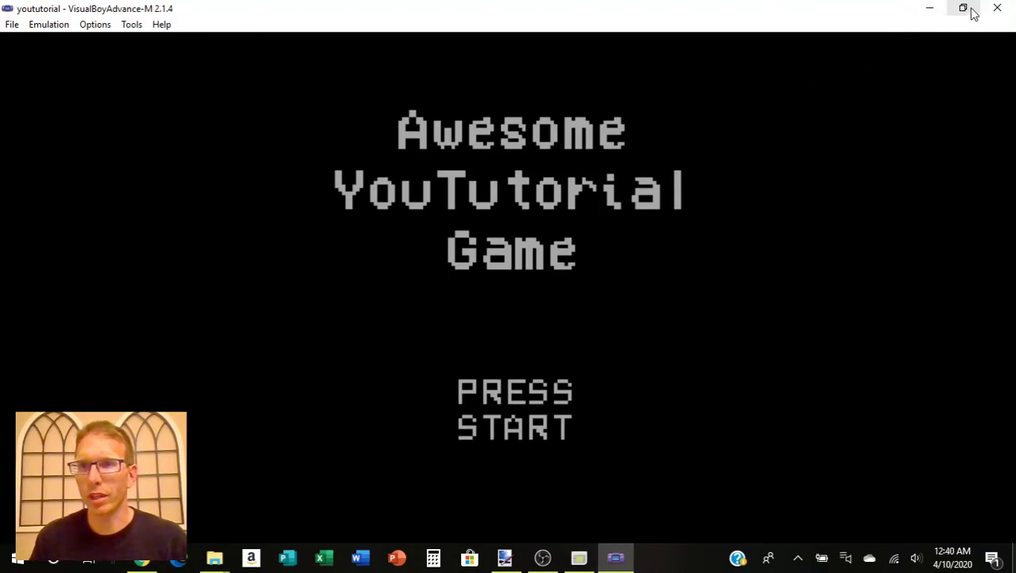
- Minimize the emulator and rename the desktop ROM to mrmoos_yoututorial.gb
{"action": "left_click", "coordinate": [930, 10]}
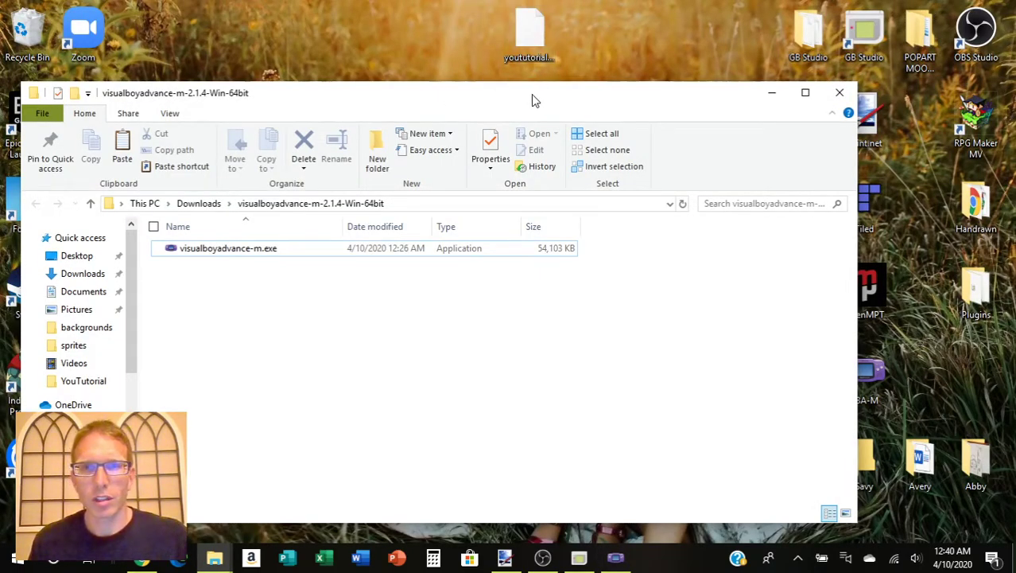
{"action": "left_click_drag", "start_coordinate": [538, 100], "coordinate": [579, 108]}
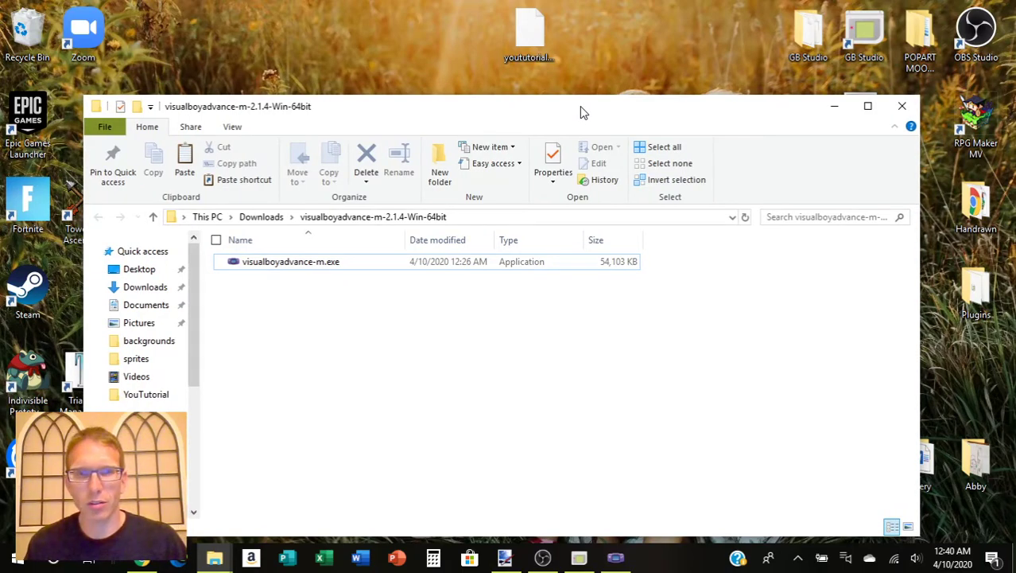
{"action": "right_click", "coordinate": [531, 62]}
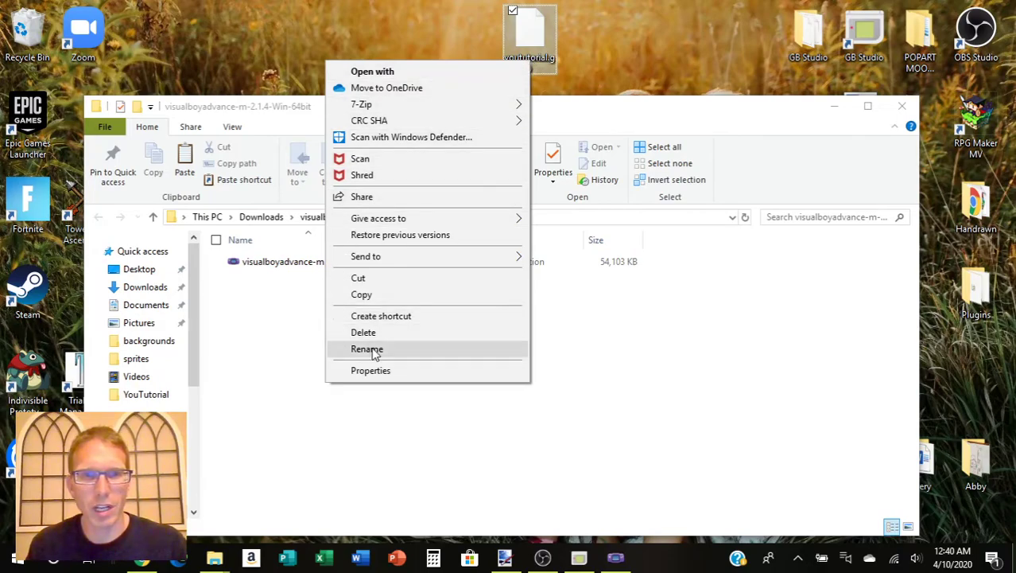
{"action": "left_click", "coordinate": [405, 349]}
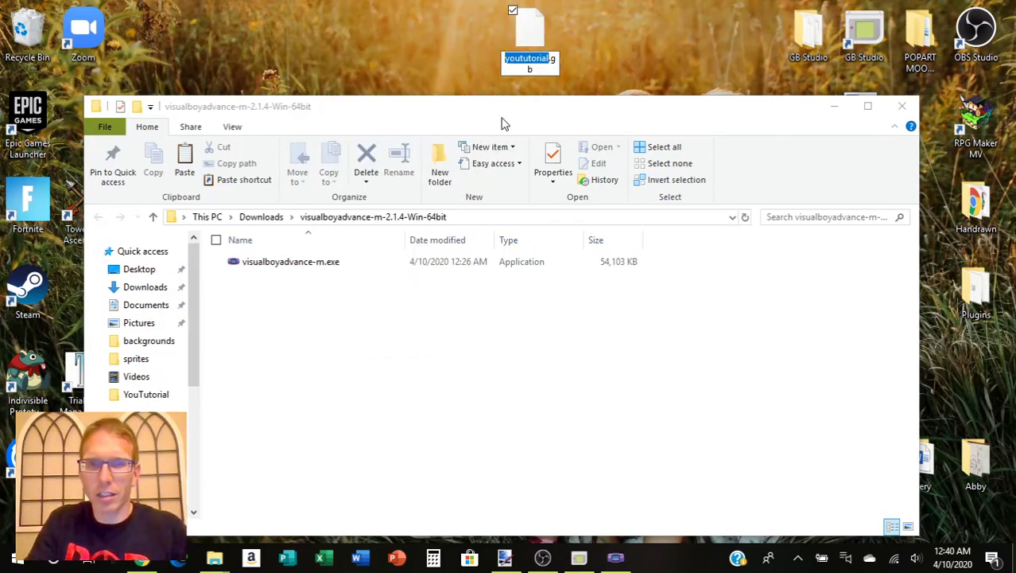
{"action": "key", "text": "Home"}
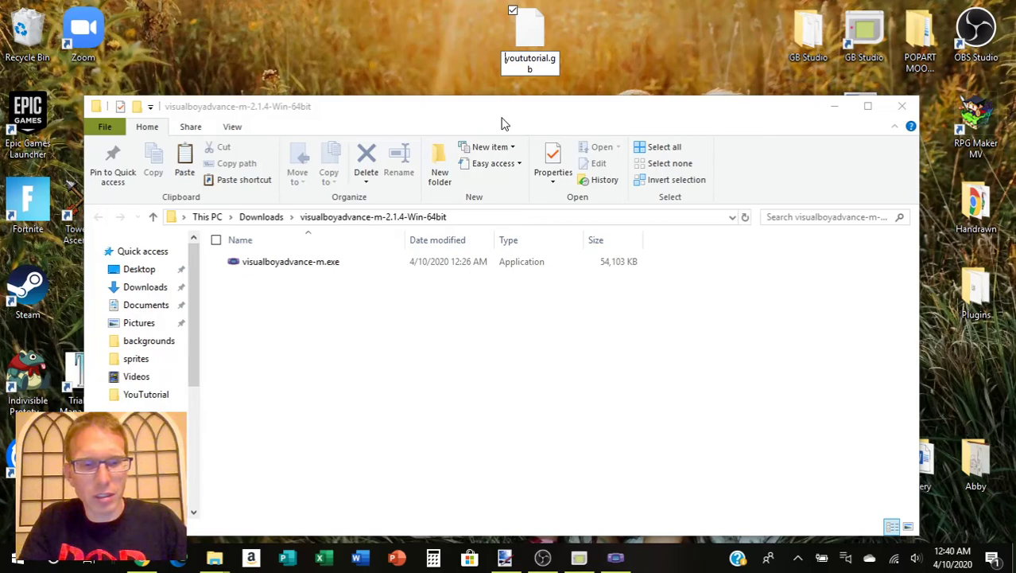
{"action": "type", "text": "mrmoos_"}
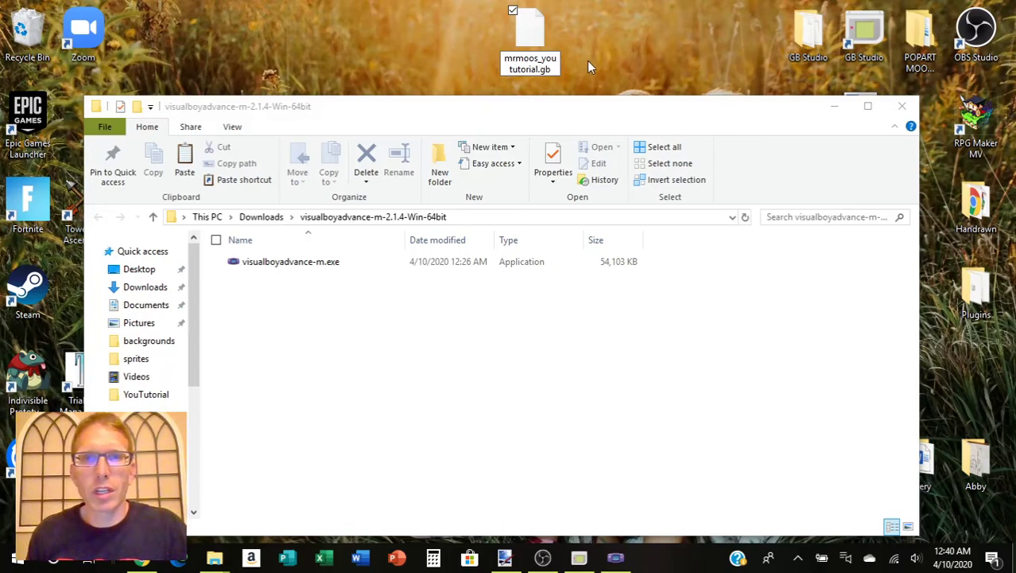
{"action": "key", "text": "Return"}
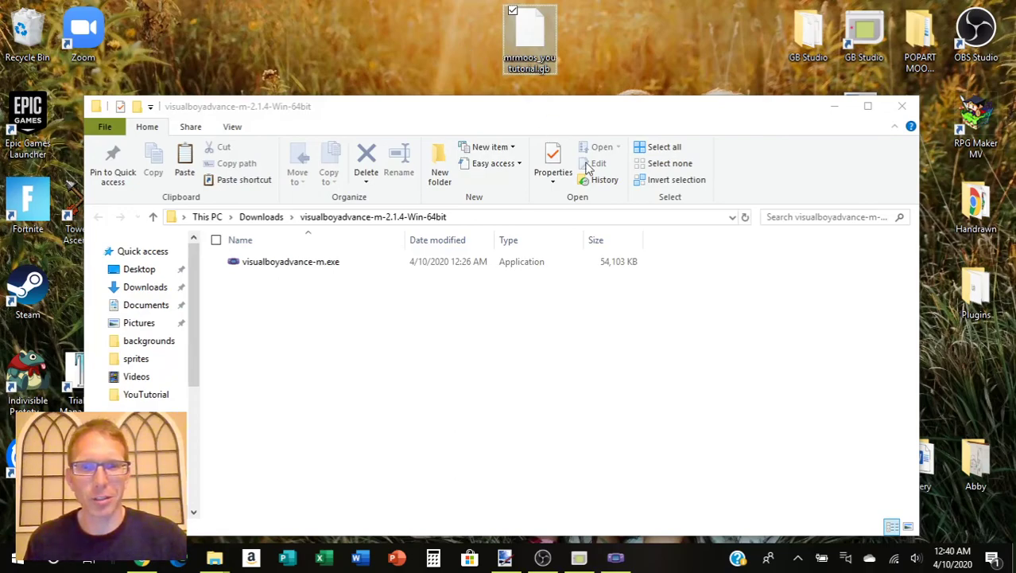
{"action": "left_click", "coordinate": [544, 558]}
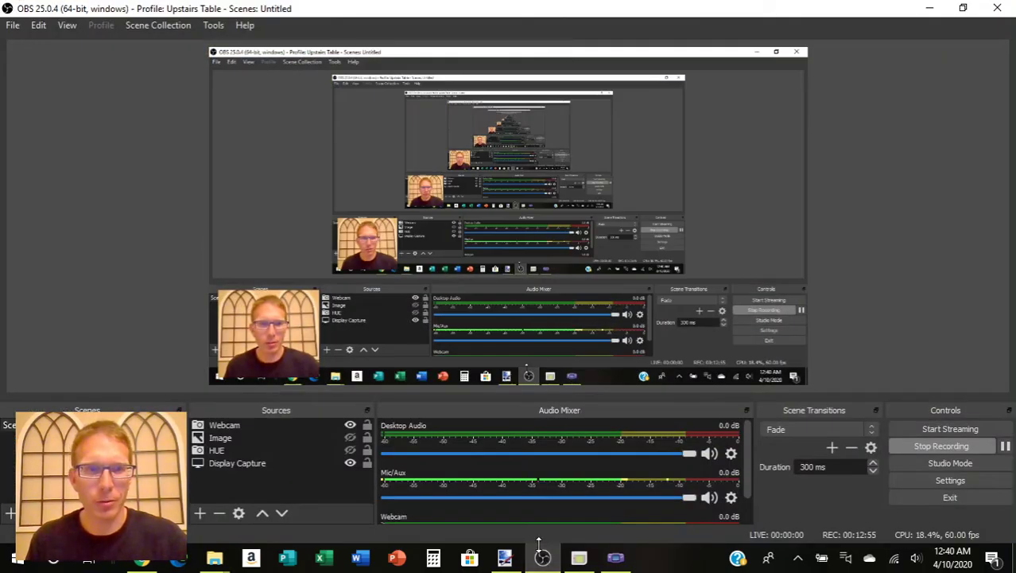